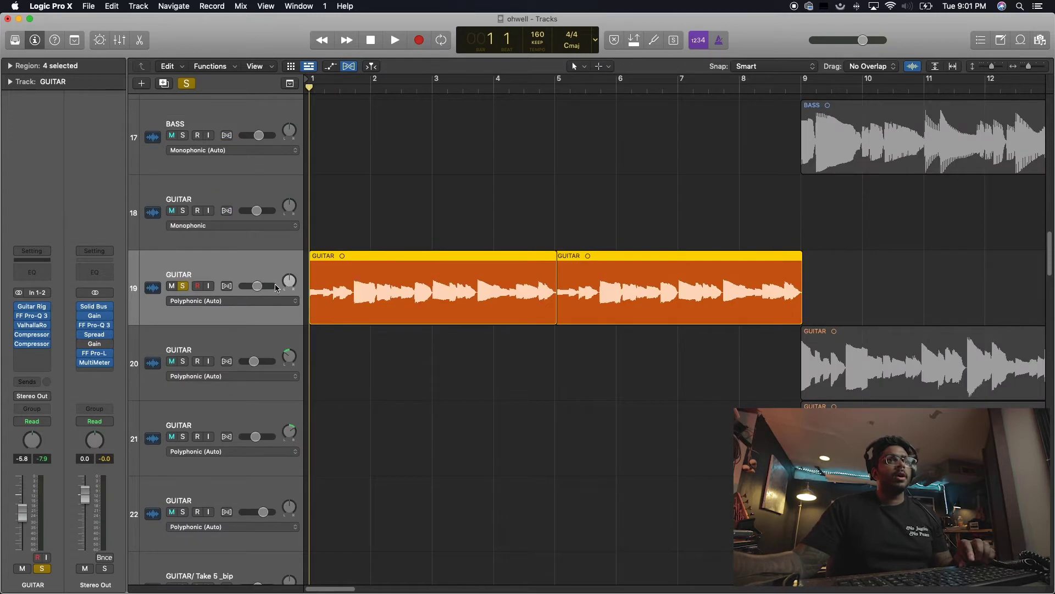
Cycle bars 1 to 9 and play the two soloed guitar regions on track 19.
left_click_drag(311, 82, 803, 187)
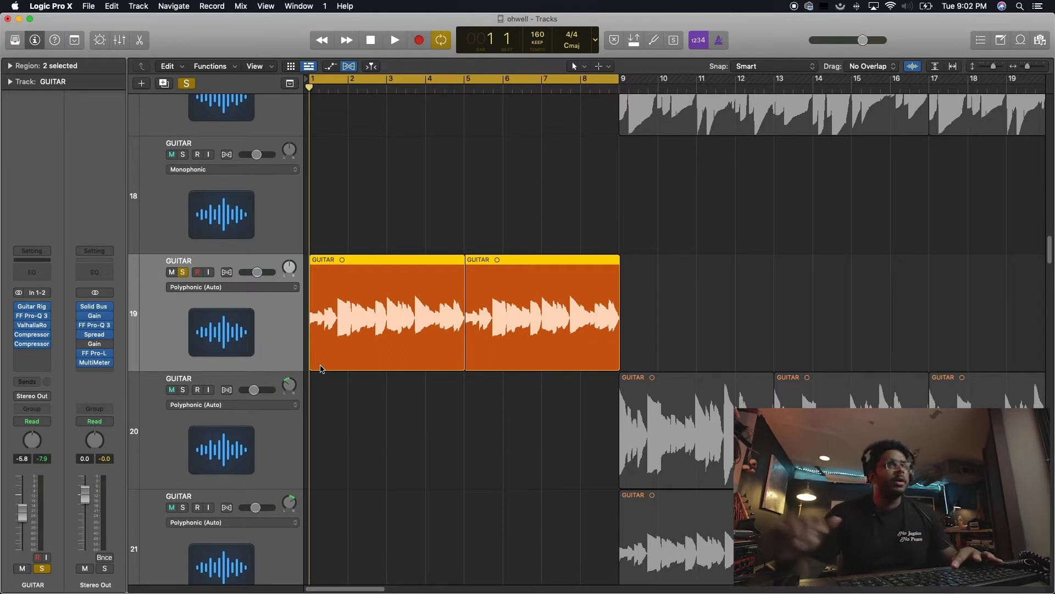
key("space")
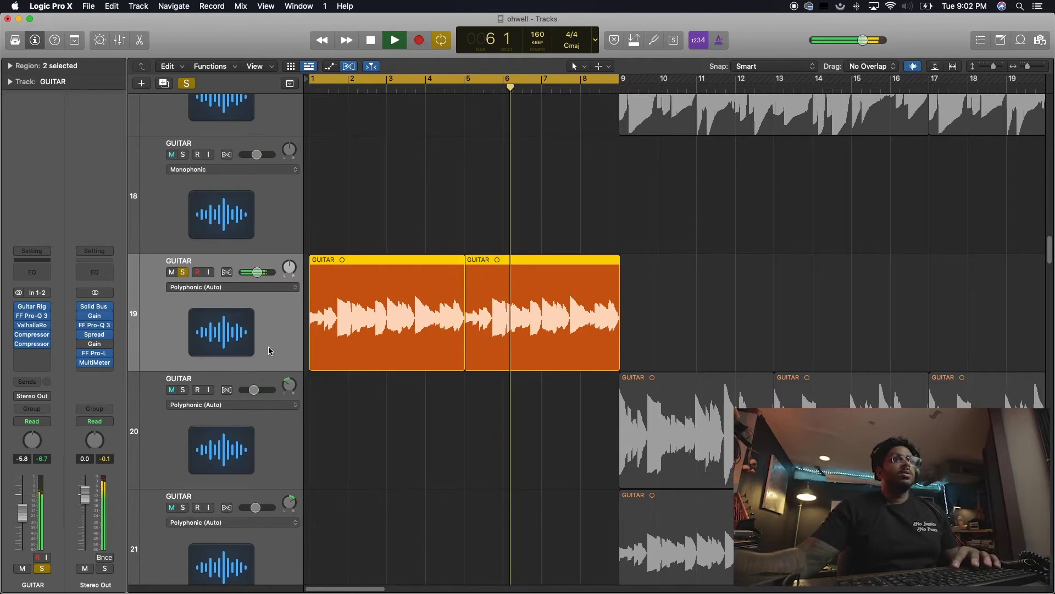
key("space")
Reselect guitar track 19 and open its Guitar Rig plug-in, moving the window clear of the track's channel strip.
left_click(361, 398, "ctrl+alt")
left_click(360, 398, "ctrl+alt")
left_click(192, 322)
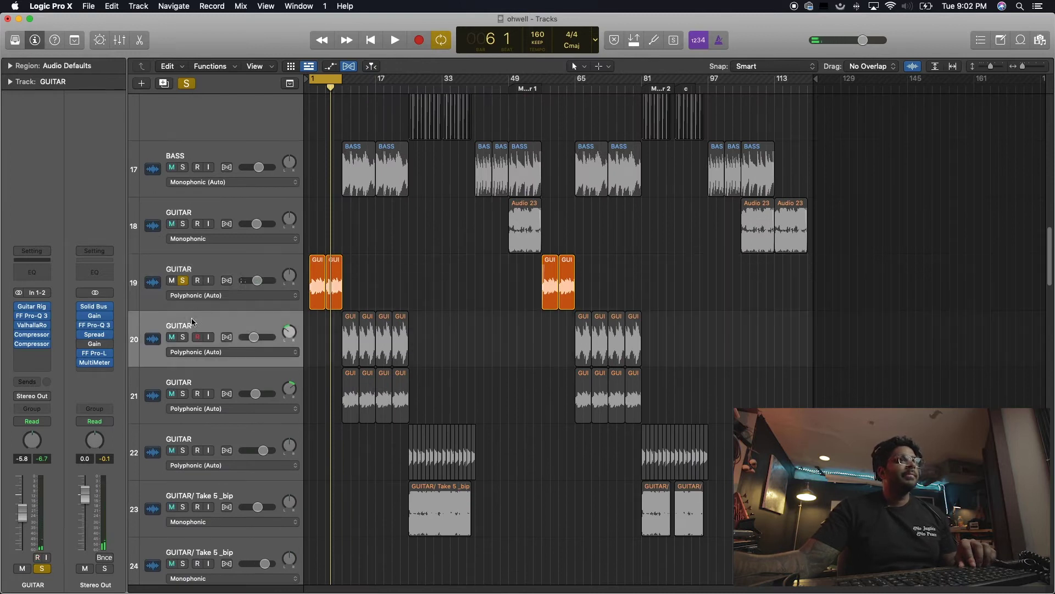
left_click(147, 281)
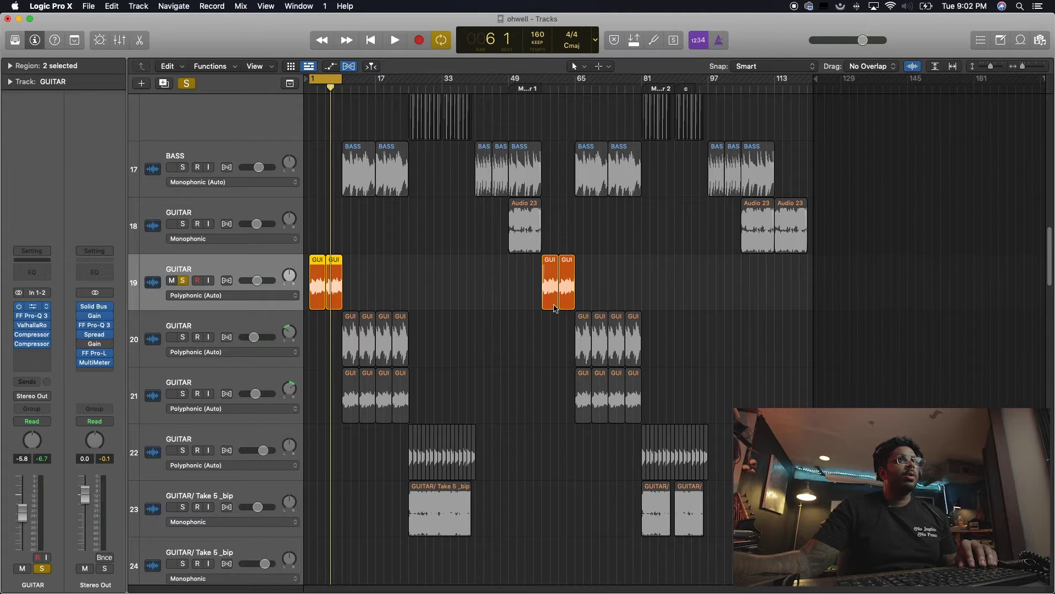
left_click_drag(441, 160, 497, 3)
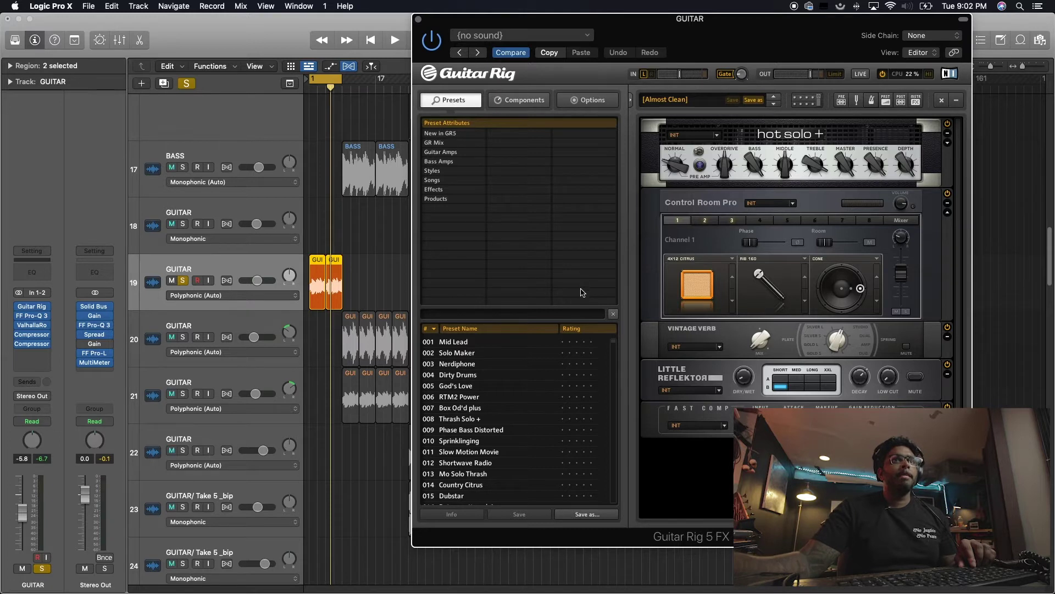
Bypass all insert plug-ins on guitar track 19, play it dry, and re-enable only Guitar Rig during playback.
left_click_drag(19, 316, 16, 343)
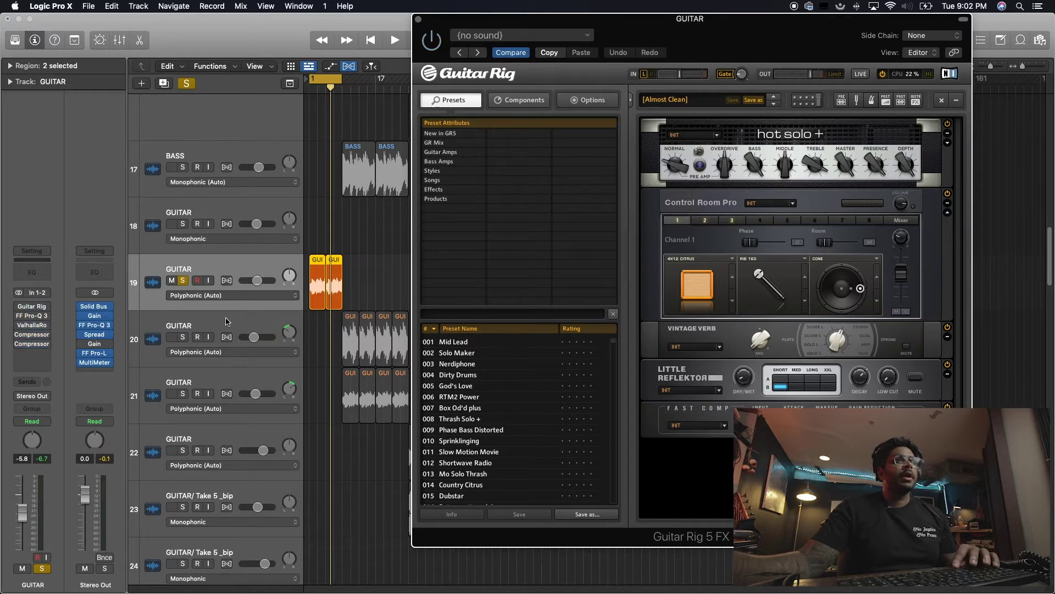
key("space")
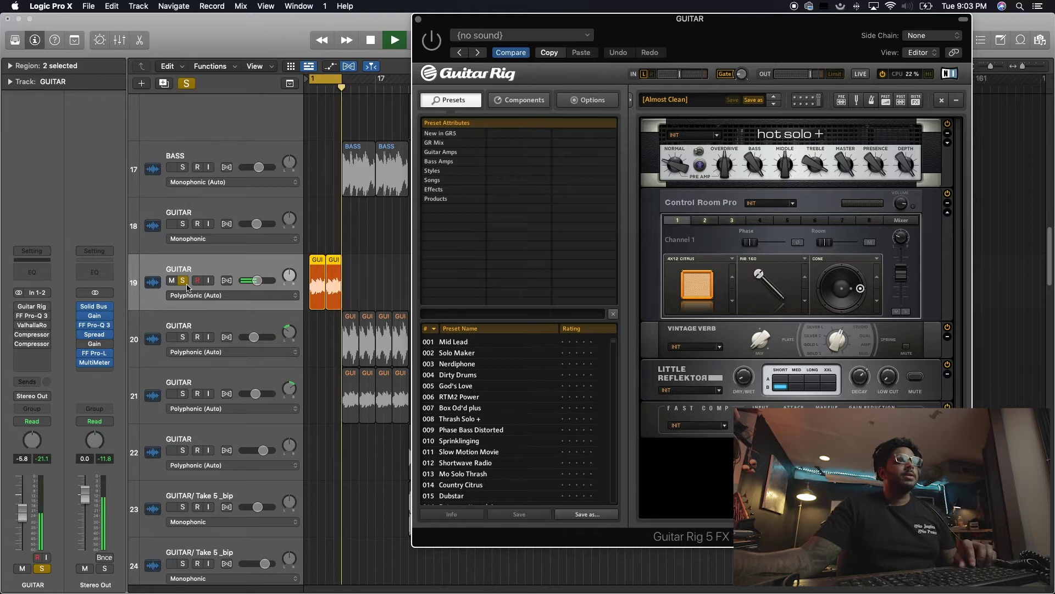
left_click(19, 307)
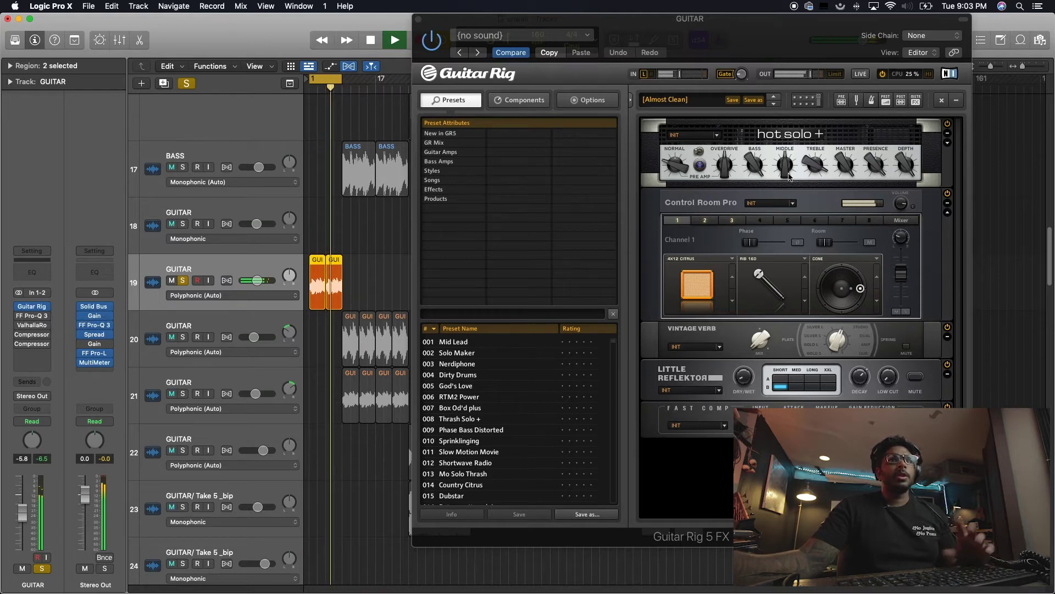
key("space")
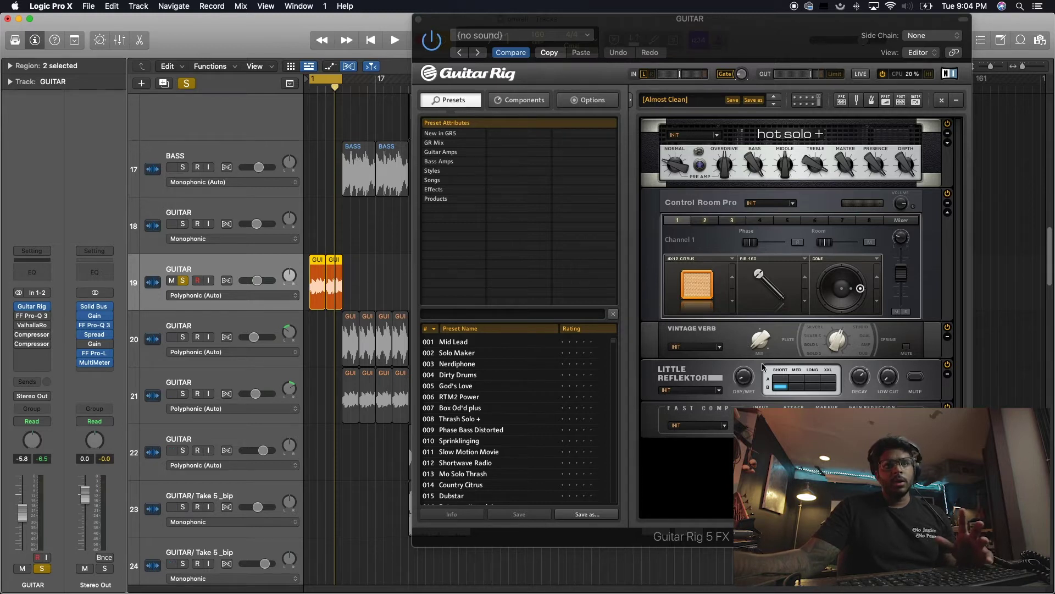
Compare the guitar's playback with Guitar Rig bypassed and enabled, leave it on, and close its window.
key("space")
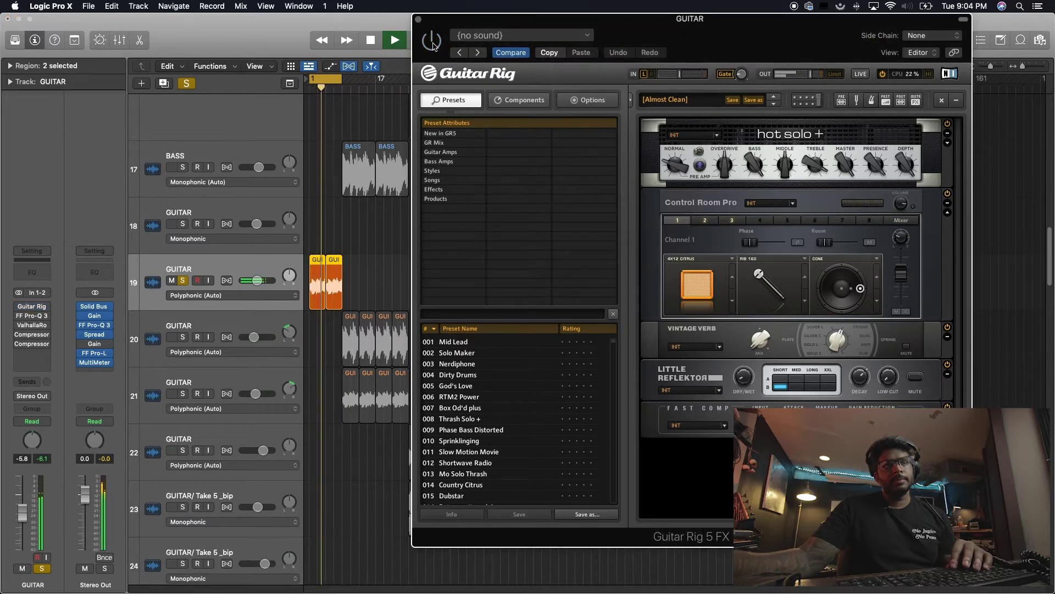
key("space")
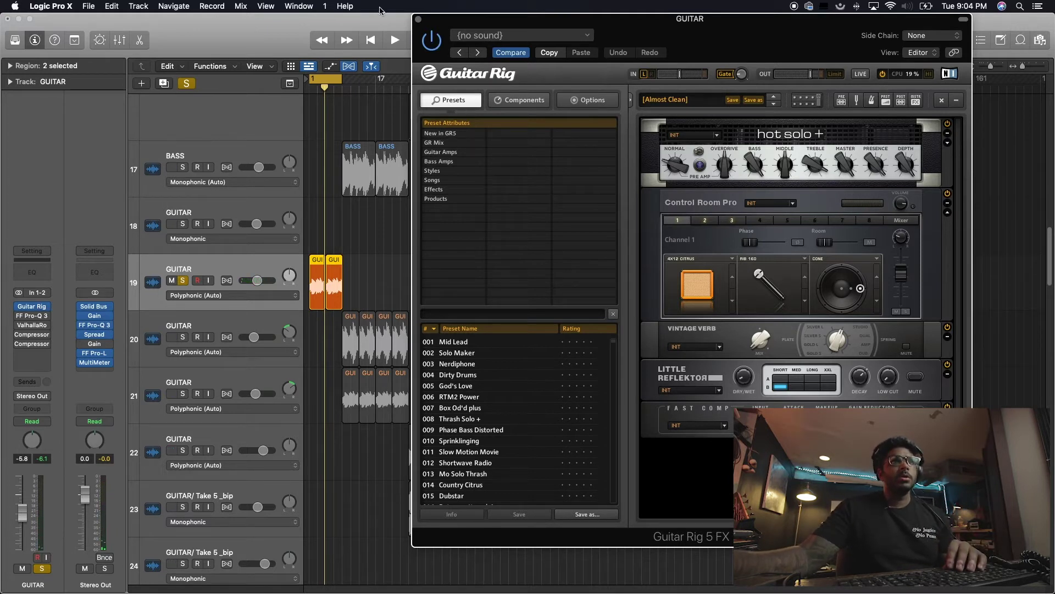
left_click(418, 20)
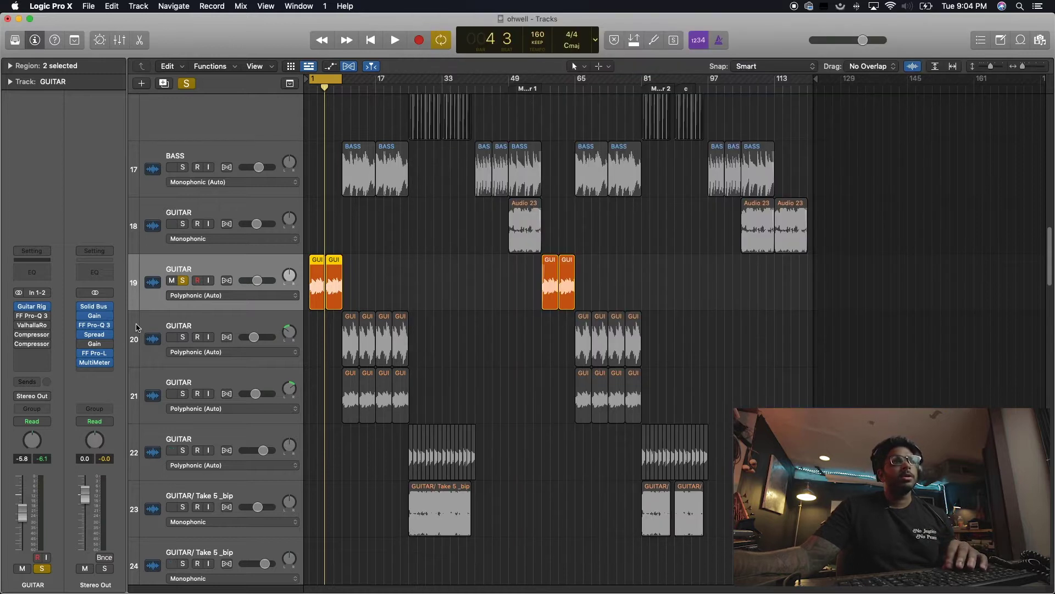
Enable the FF Pro-Q 3 with the Phone setting on the guitar and compare playback with the EQ on and off.
left_click(26, 317)
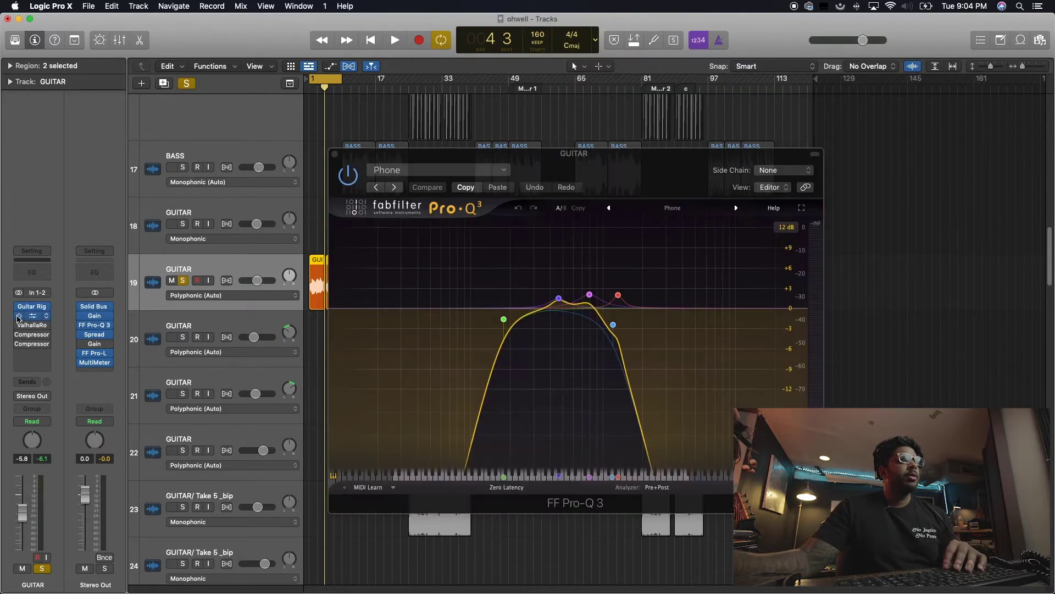
key("space")
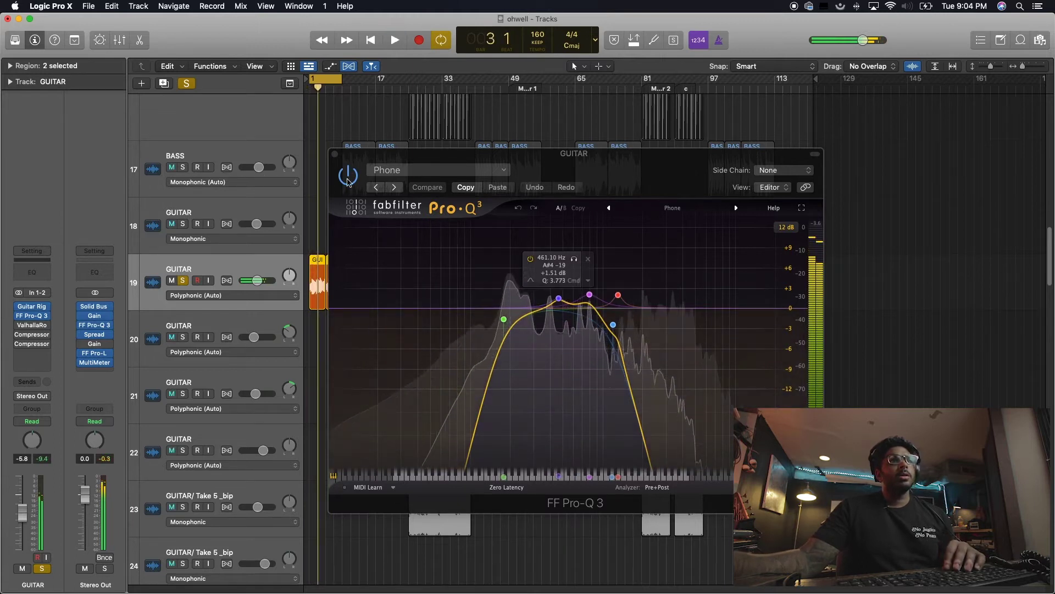
key("space")
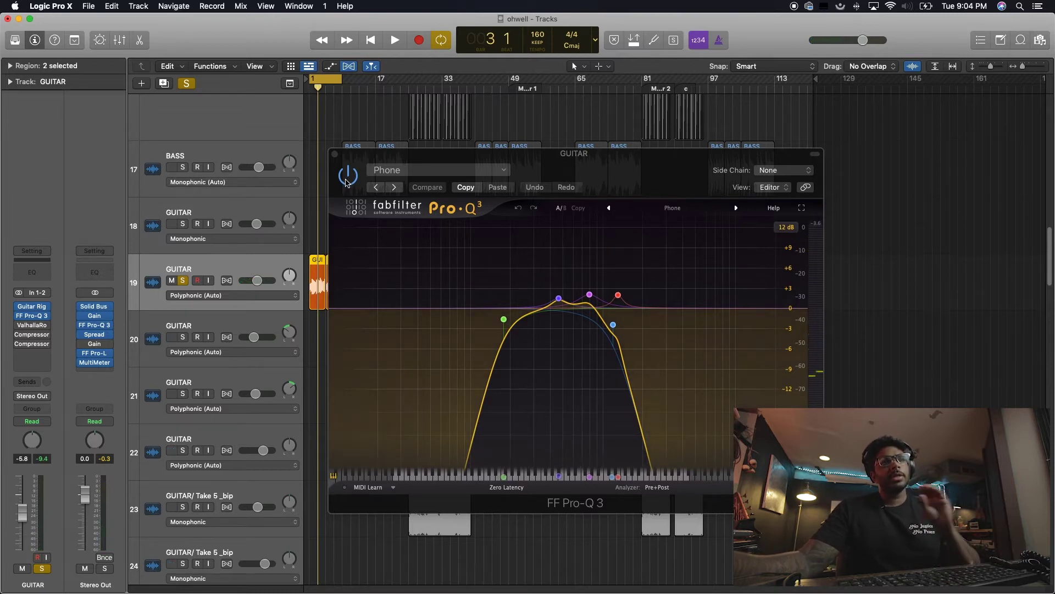
key("space")
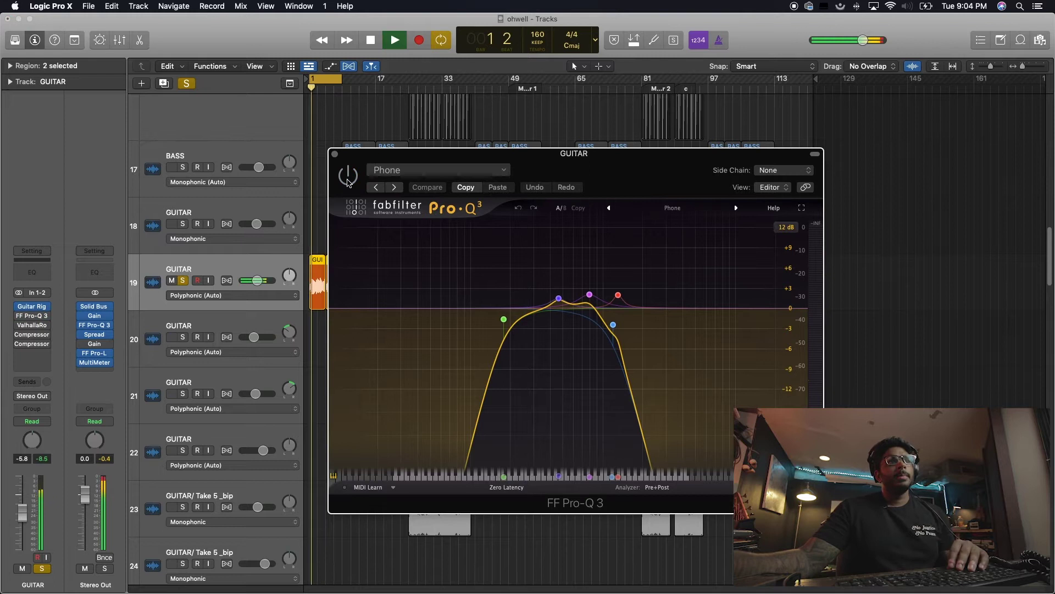
key("space")
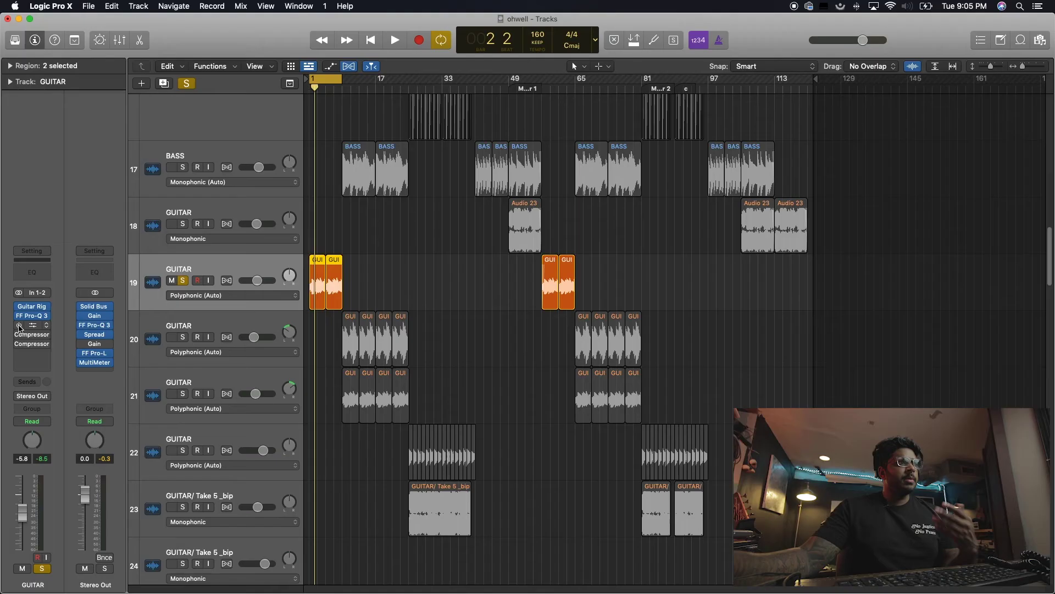
Enable ValhallaRoom on the guitar, compare playback with the reverb on and bypassed, and close its window with the reverb on.
left_click(33, 326)
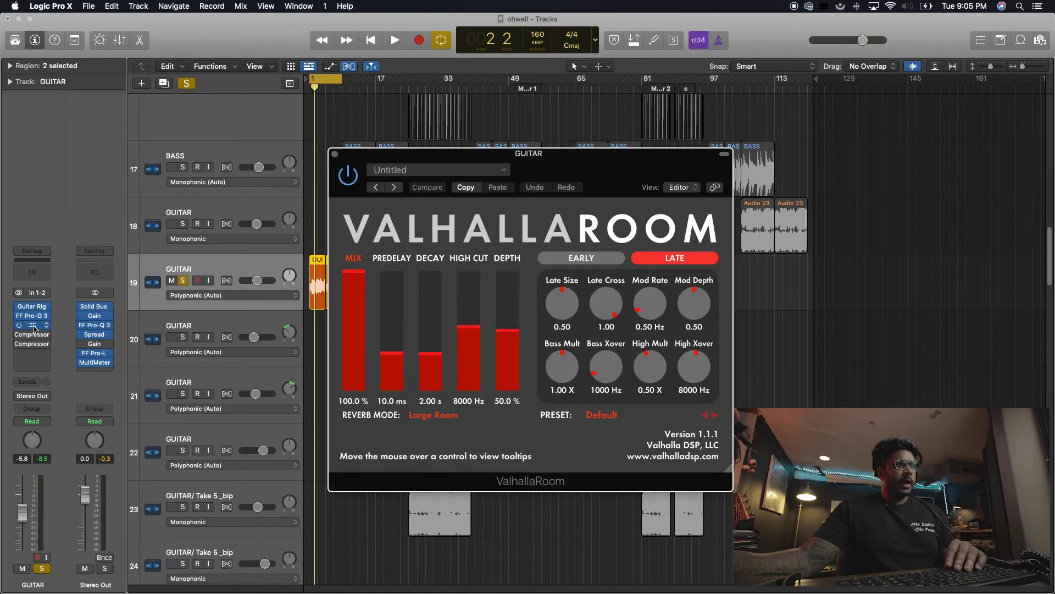
key("space")
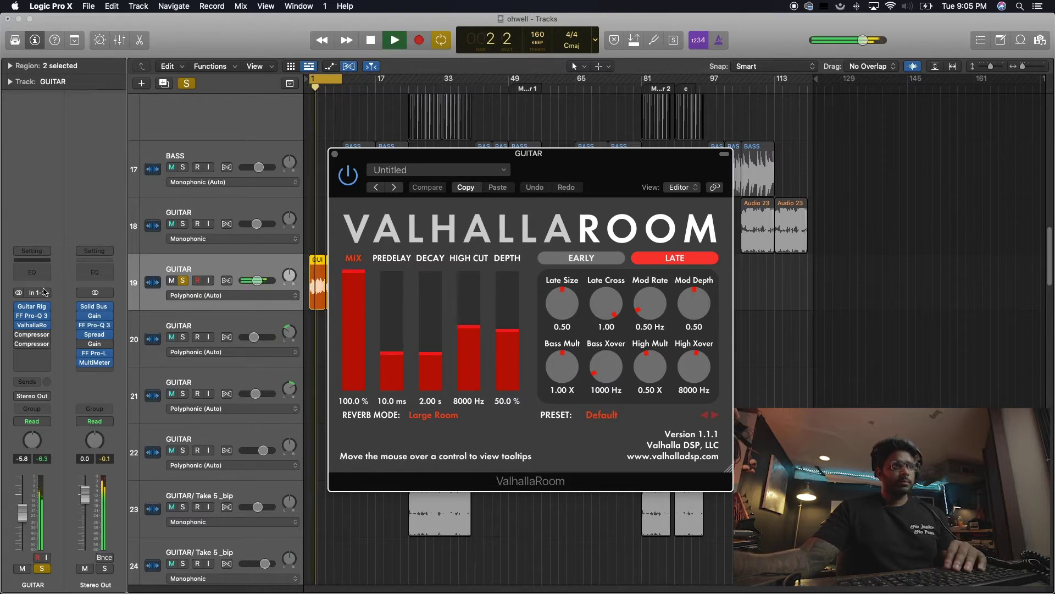
key("space")
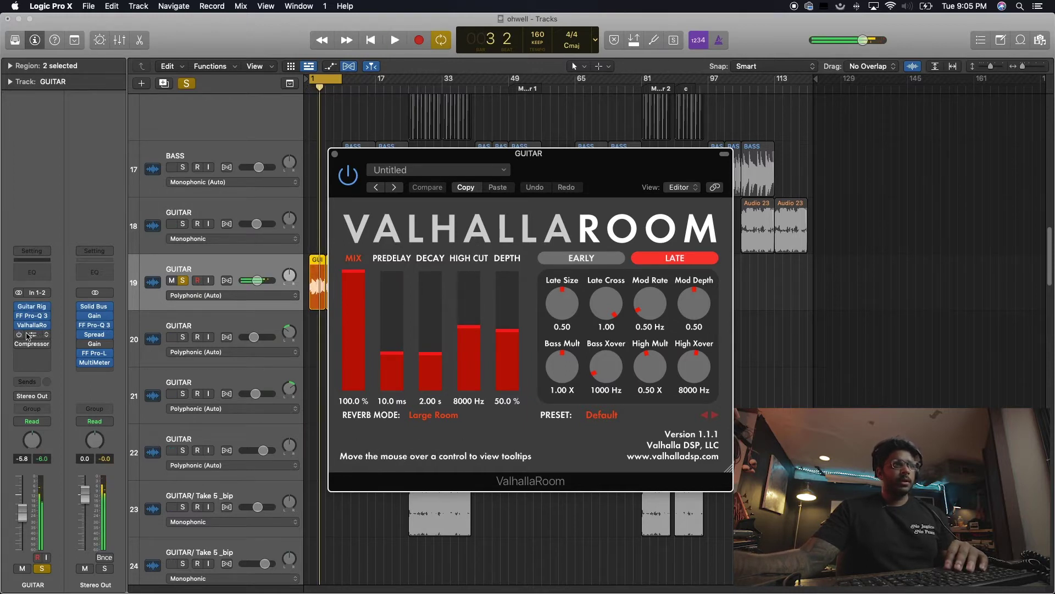
left_click(20, 325)
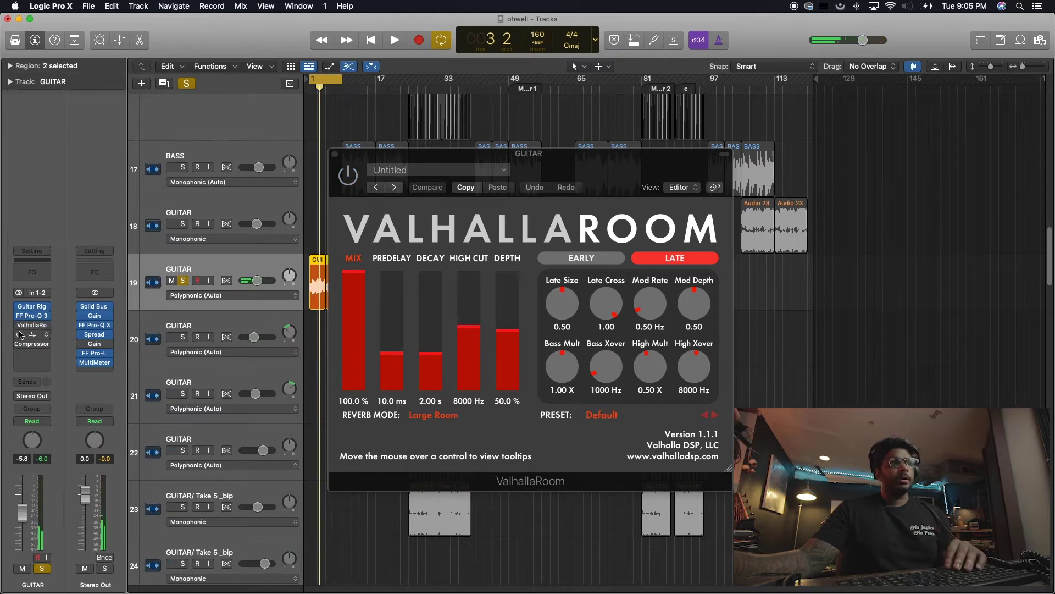
key("space")
left_click(19, 325)
mouse_move(20, 329)
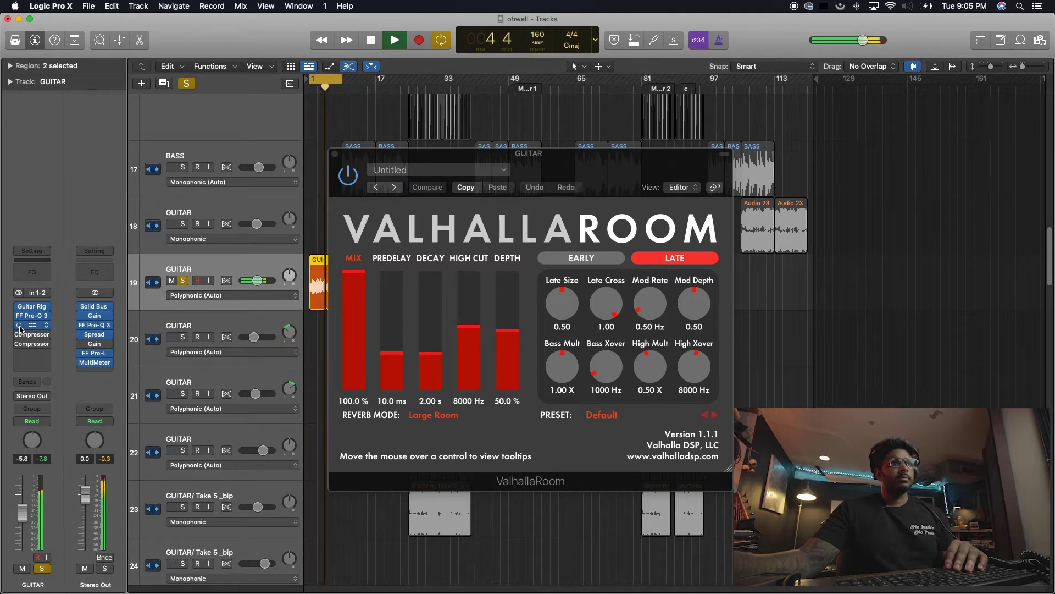
key("space")
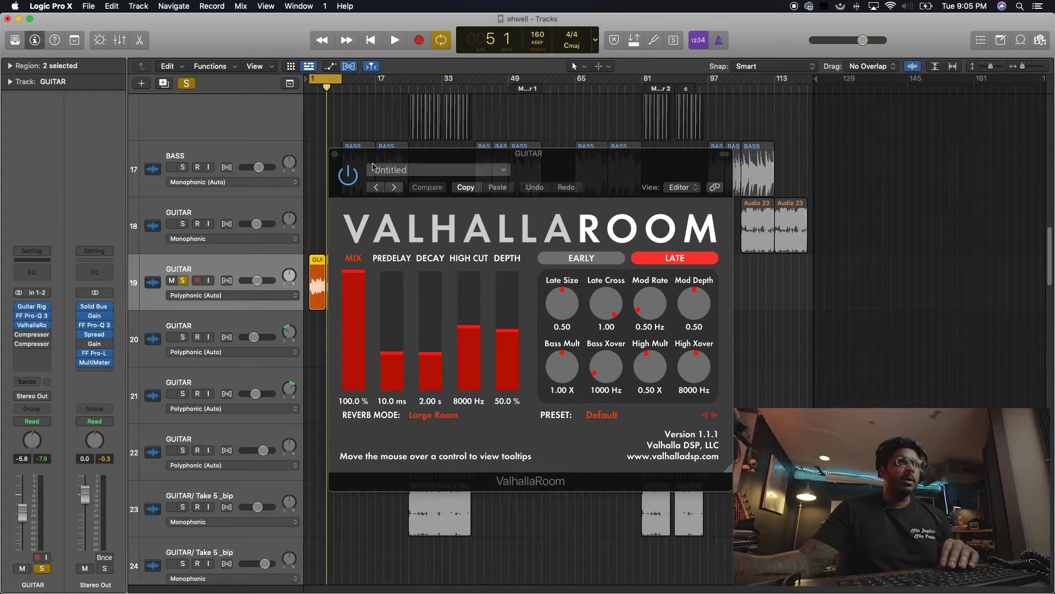
left_click(337, 157)
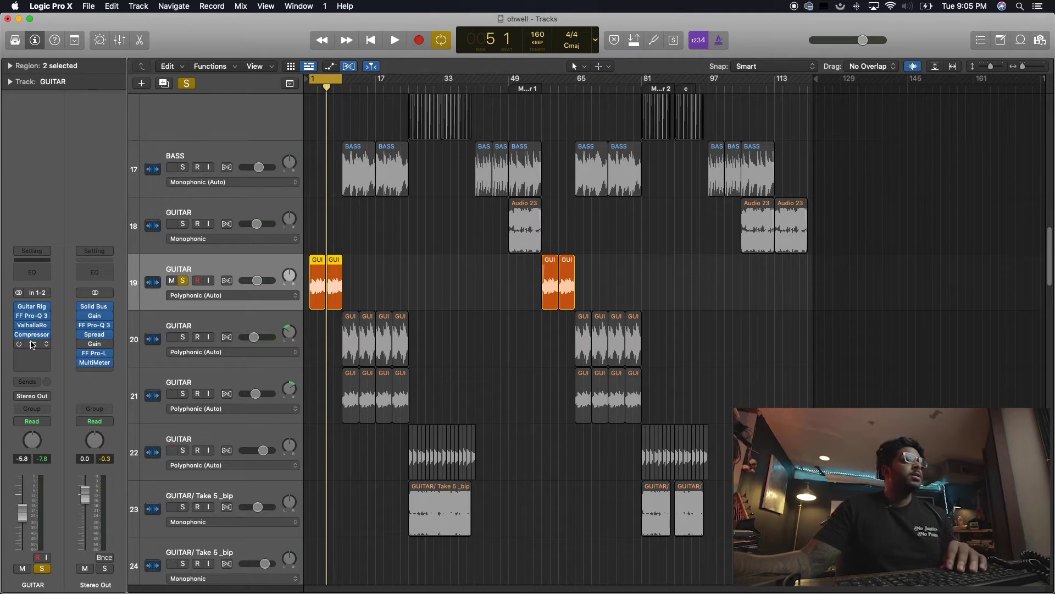
Enable both Compressors on the guitar, view them side by side during playback, and close both windows.
left_click(32, 335)
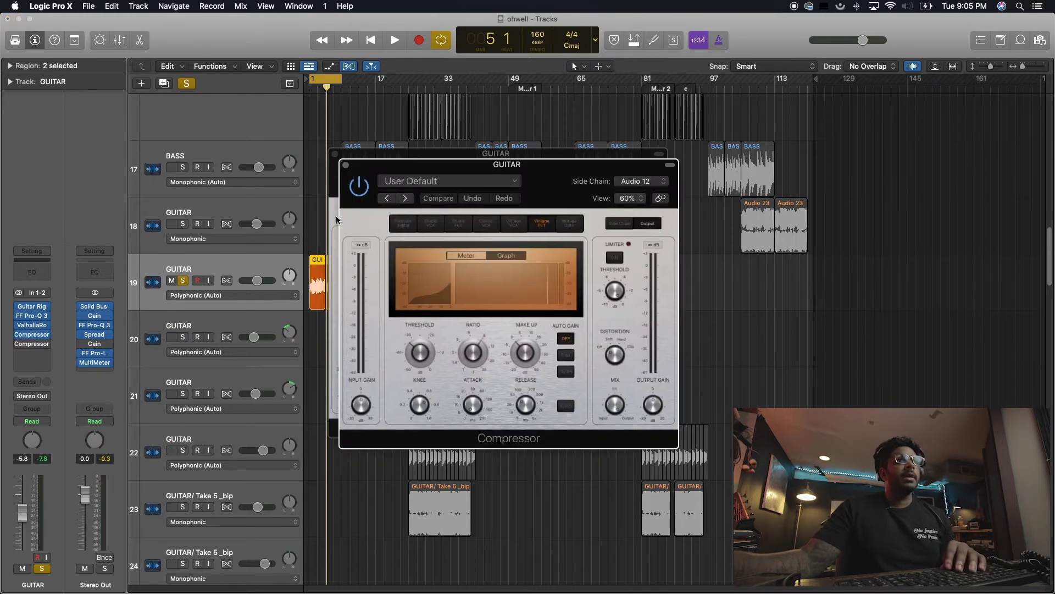
left_click_drag(456, 165, 788, 146)
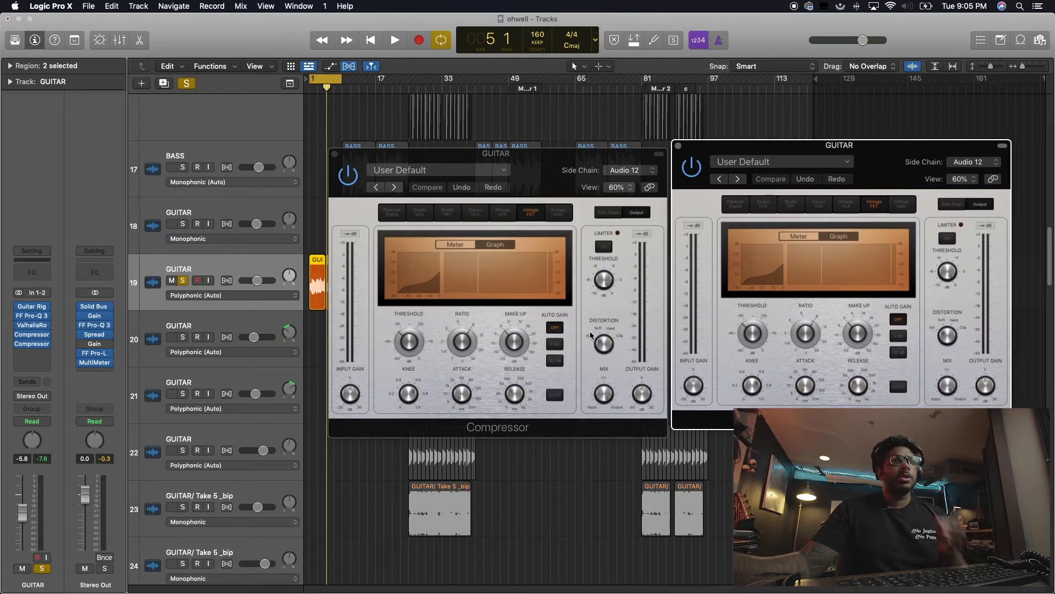
key("space")
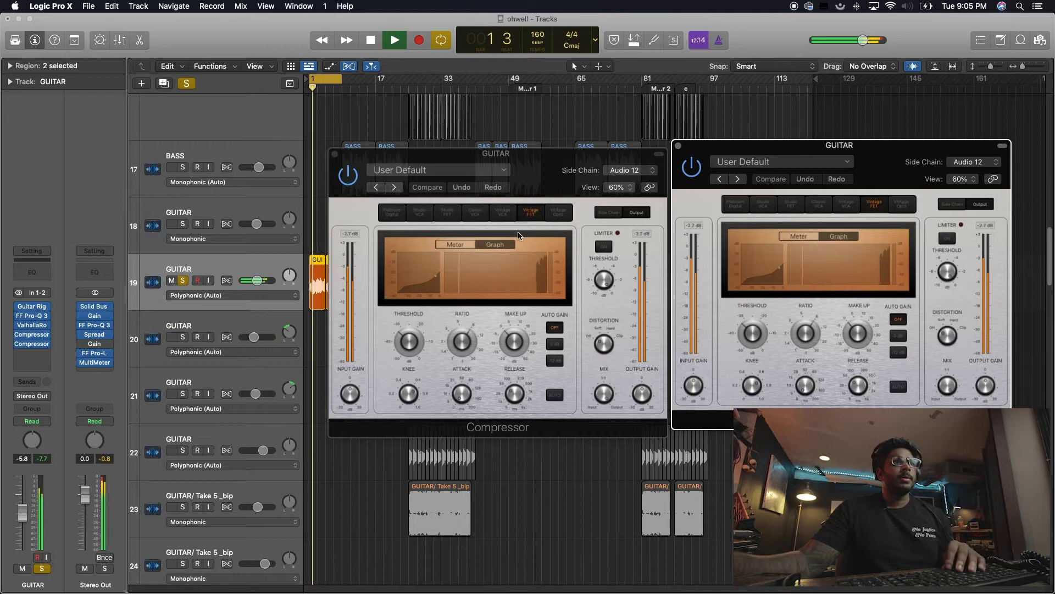
left_click(335, 155)
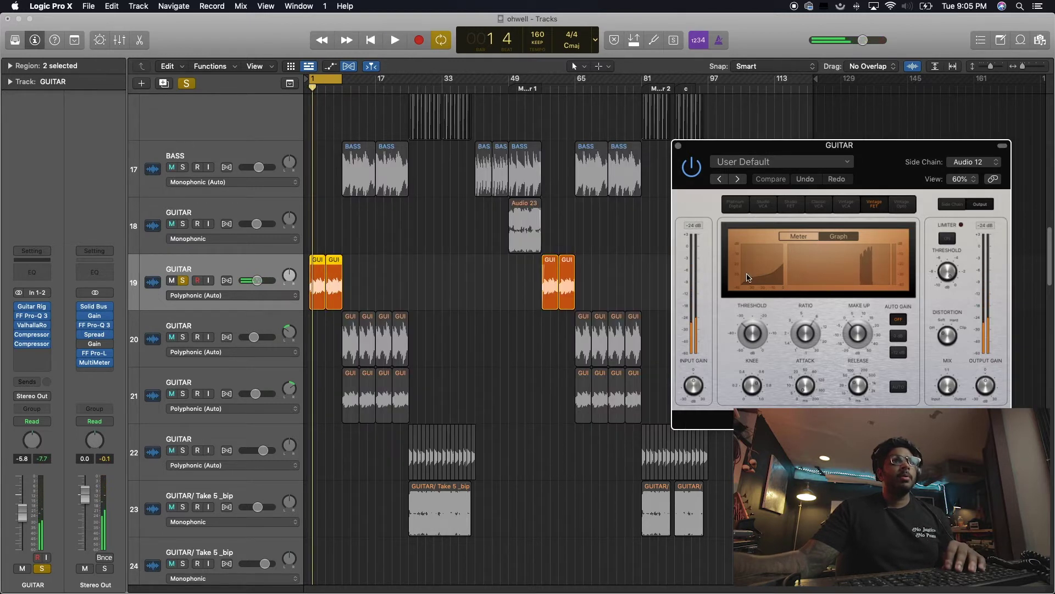
left_click(680, 152)
Turn off cycle mode, keep guitar track 19 soloed, and play from around bar 8 past the end of its second region.
scroll(495, 228, "up", 15)
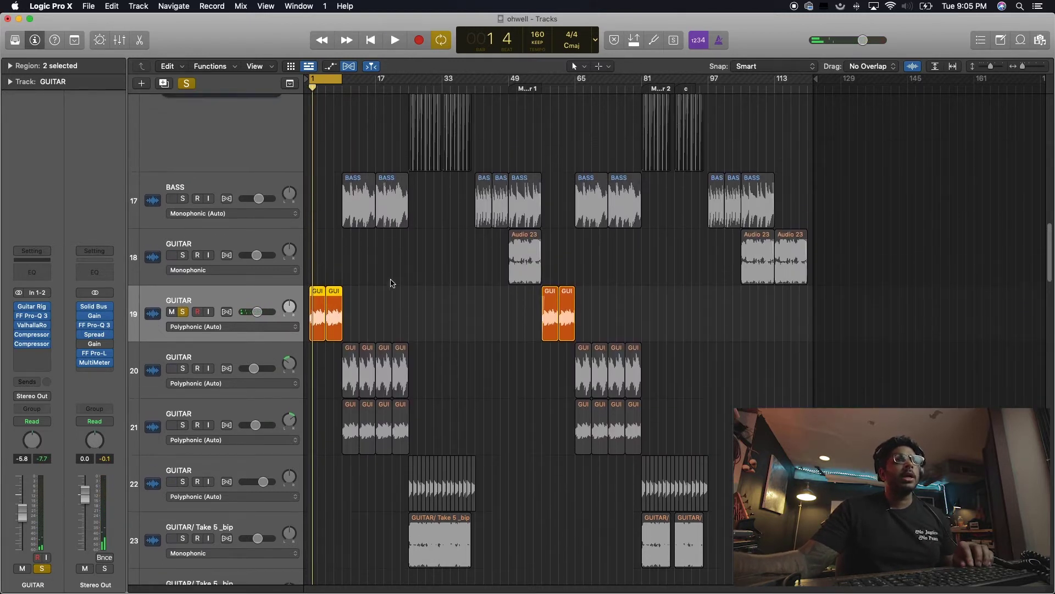
left_click_drag(337, 258, 306, 392)
key("z")
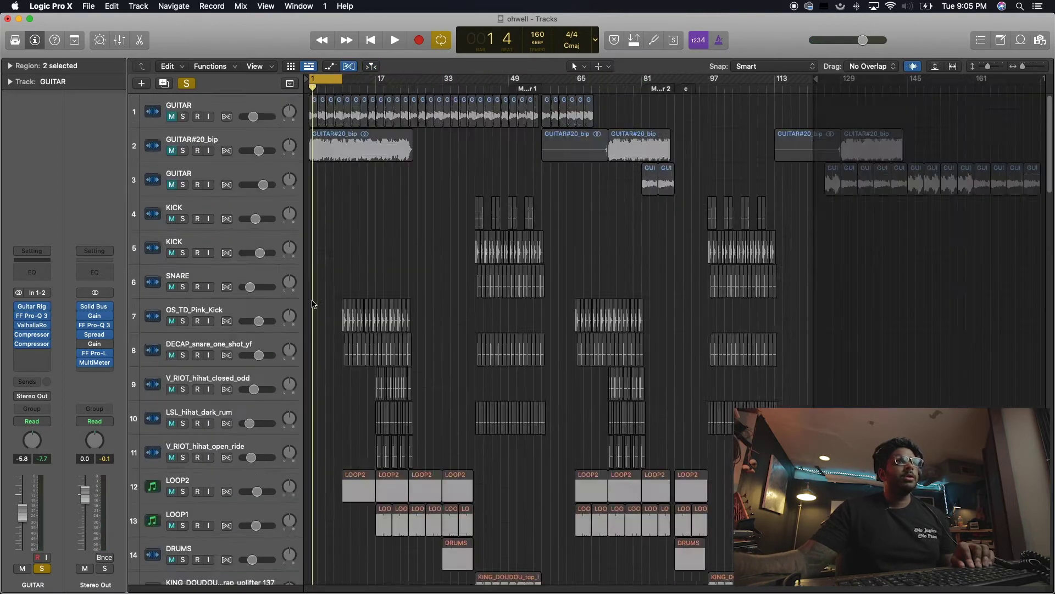
left_click_drag(377, 306, 306, 200)
scroll(297, 450, "up", 3)
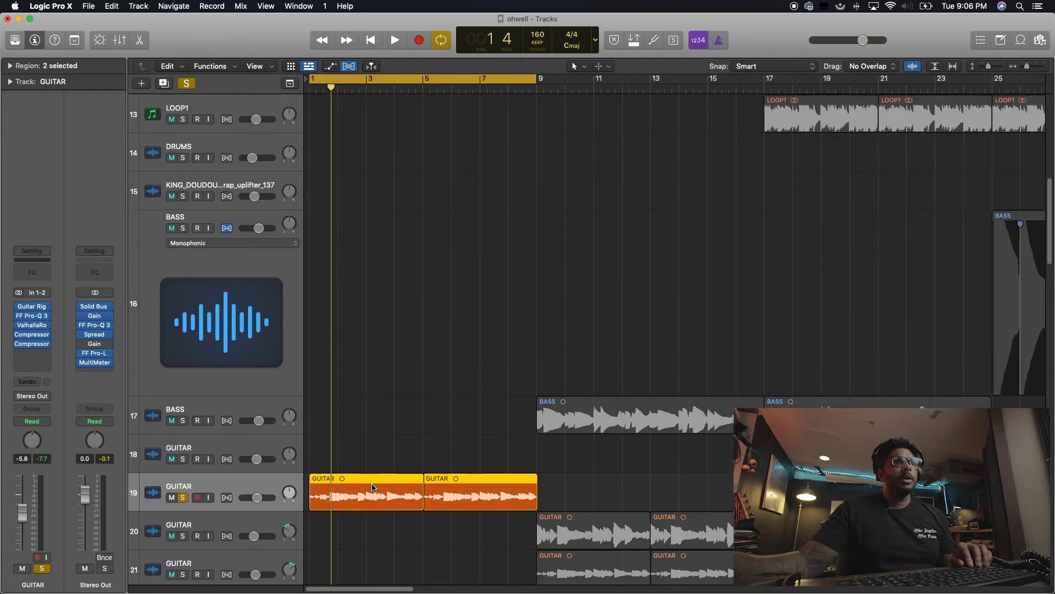
scroll(663, 308, "down", 6)
scroll(663, 302, "down", 3)
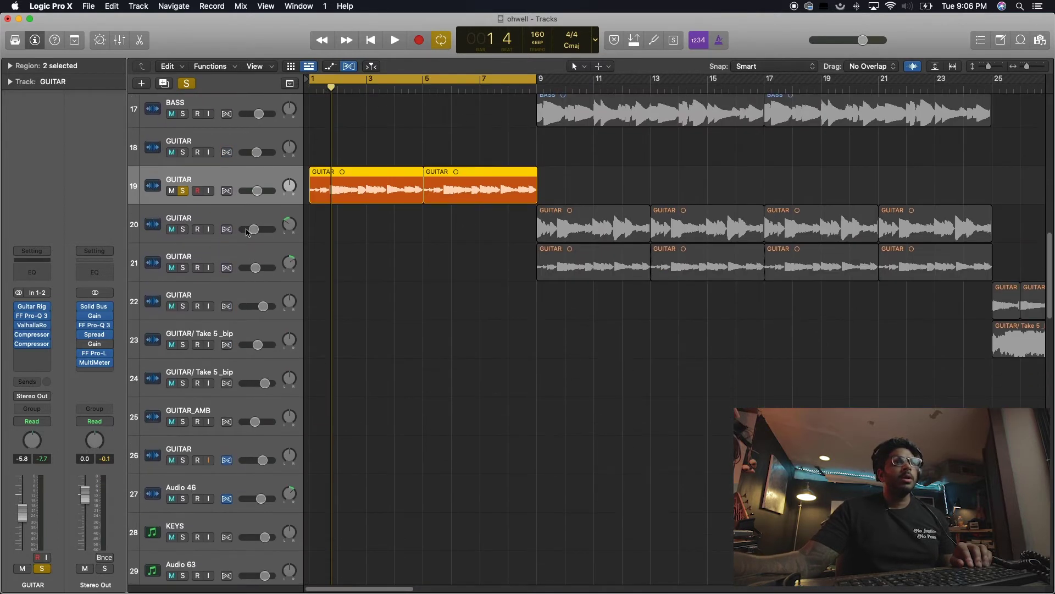
left_click(183, 191)
left_click(183, 191)
key("c")
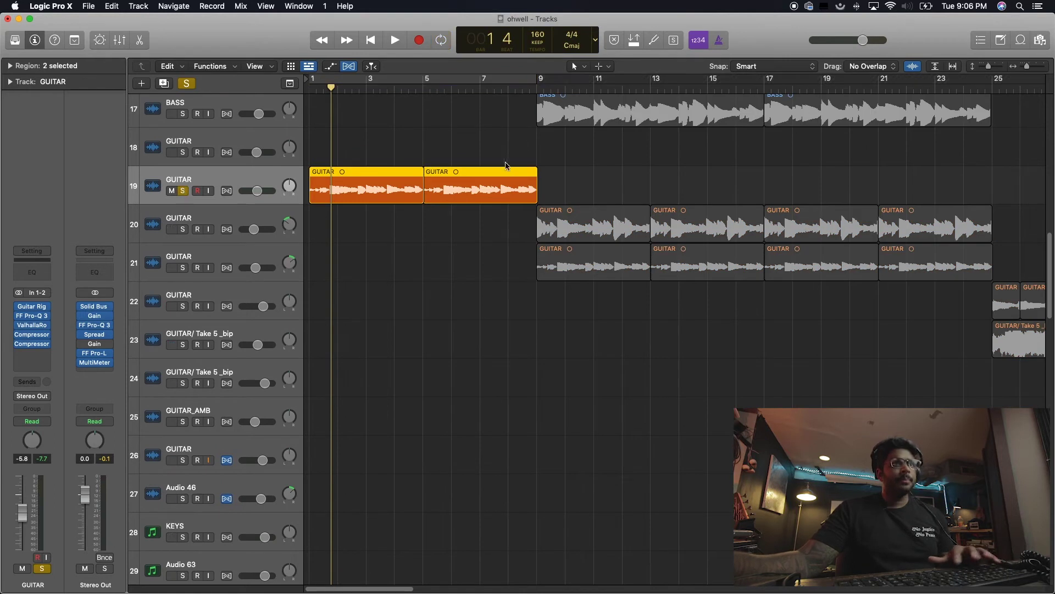
left_click(519, 88)
key("space")
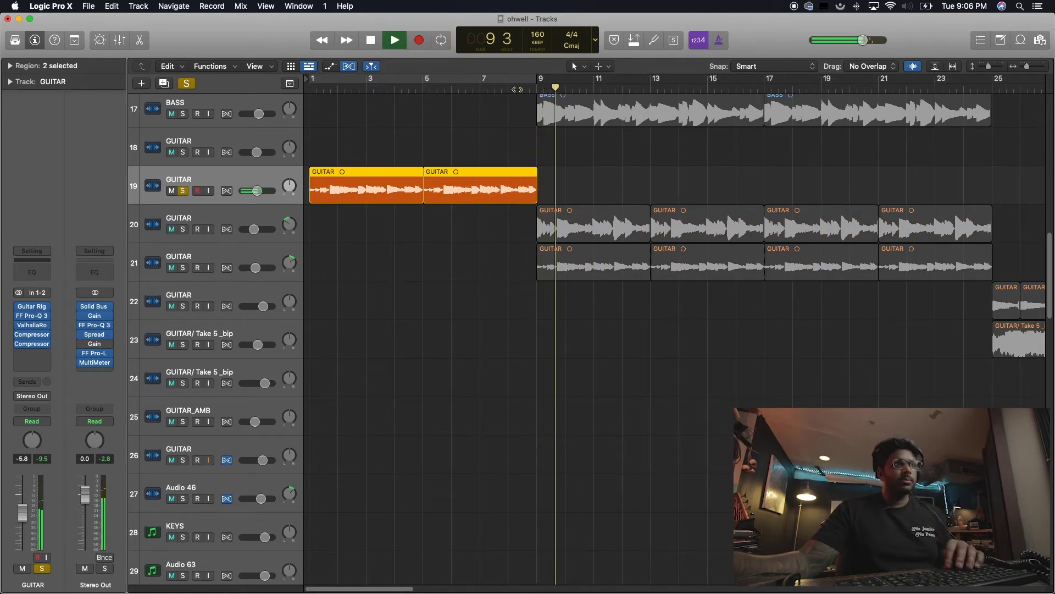
key("space")
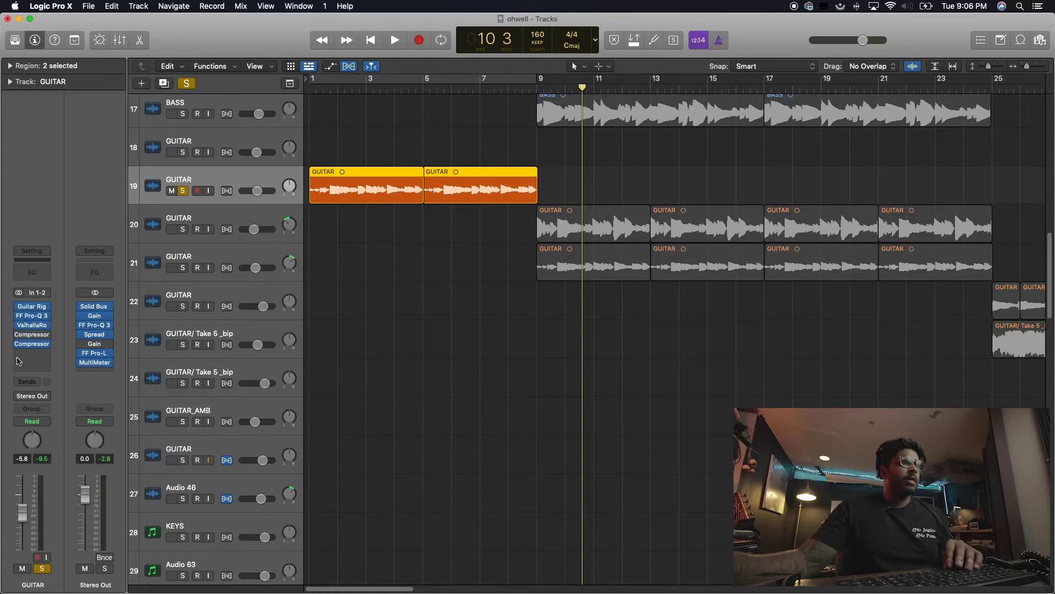
Re-enable both Compressors on the guitar, and solo the drum tracks from SNARE through LOOP2 plus bass track 17 and guitar track 18.
left_click_drag(32, 334, 21, 344)
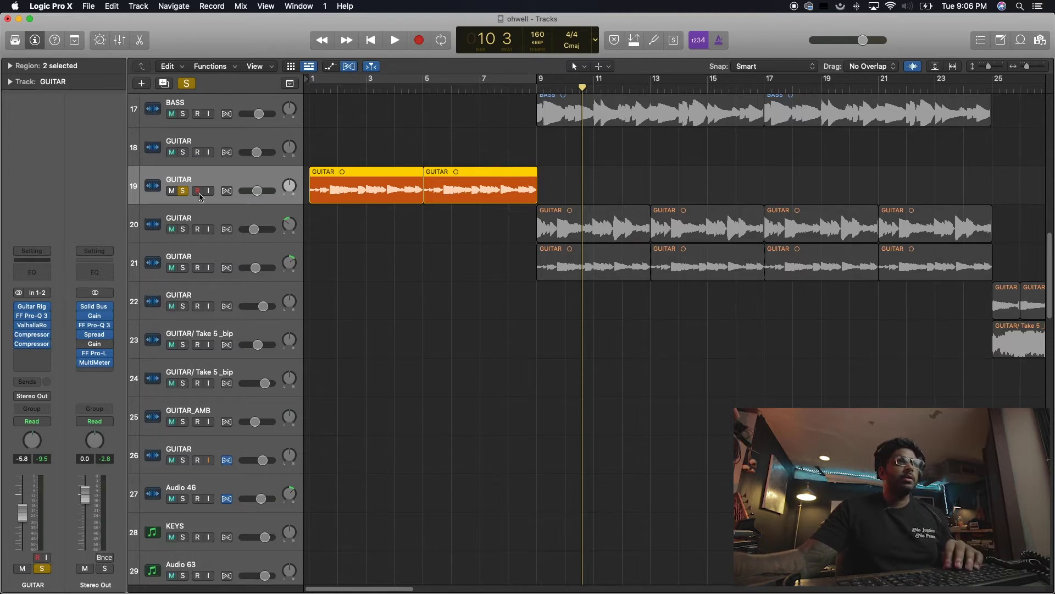
scroll(201, 198, "up", 15)
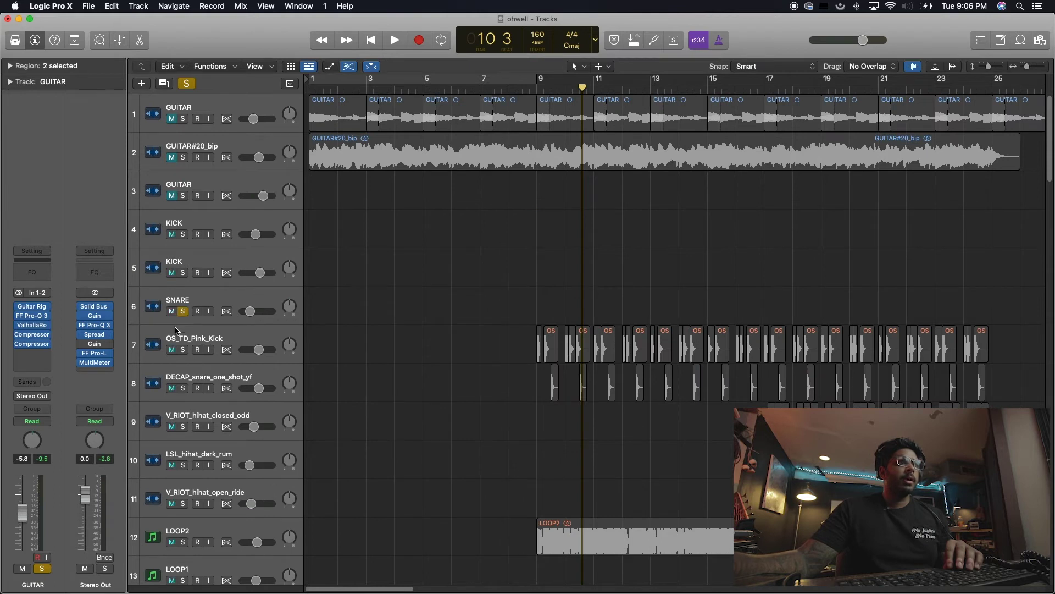
left_click_drag(183, 311, 170, 438)
scroll(187, 399, "down", 6)
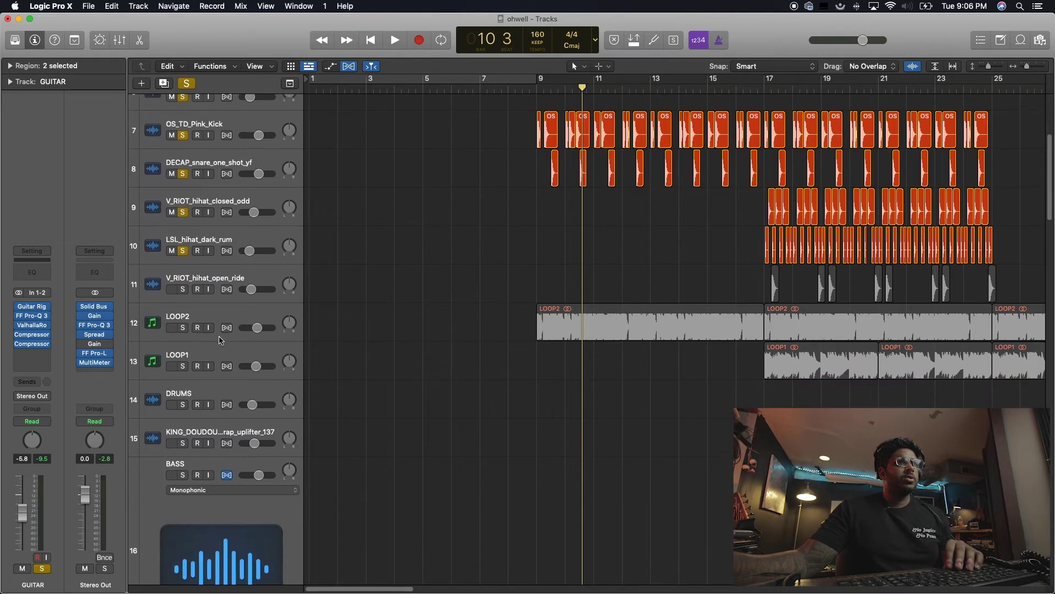
left_click(187, 325)
scroll(188, 308, "down", 10)
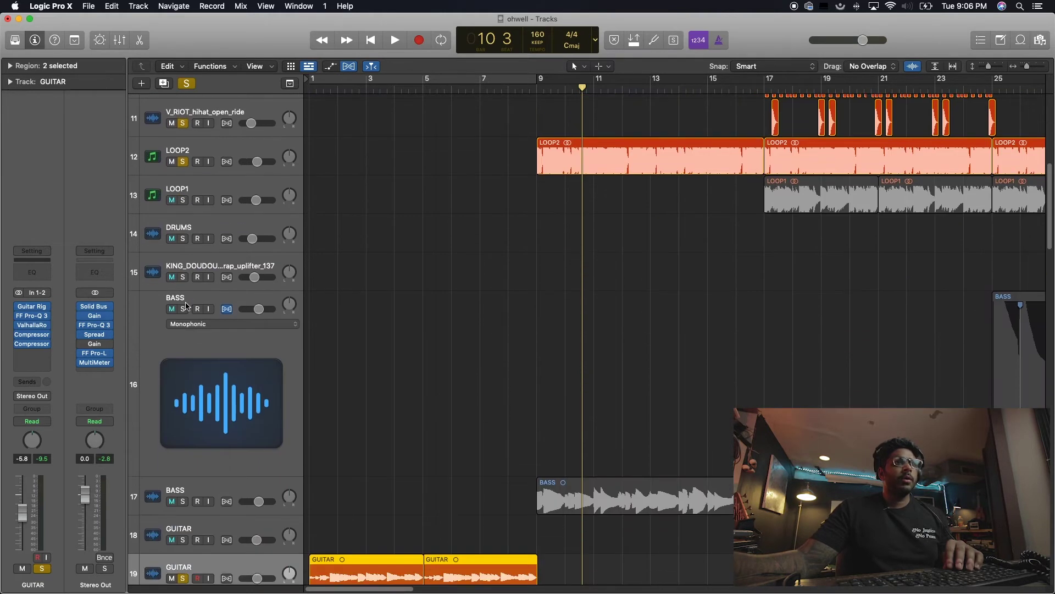
scroll(188, 307, "down", 4)
scroll(187, 220, "up", 1)
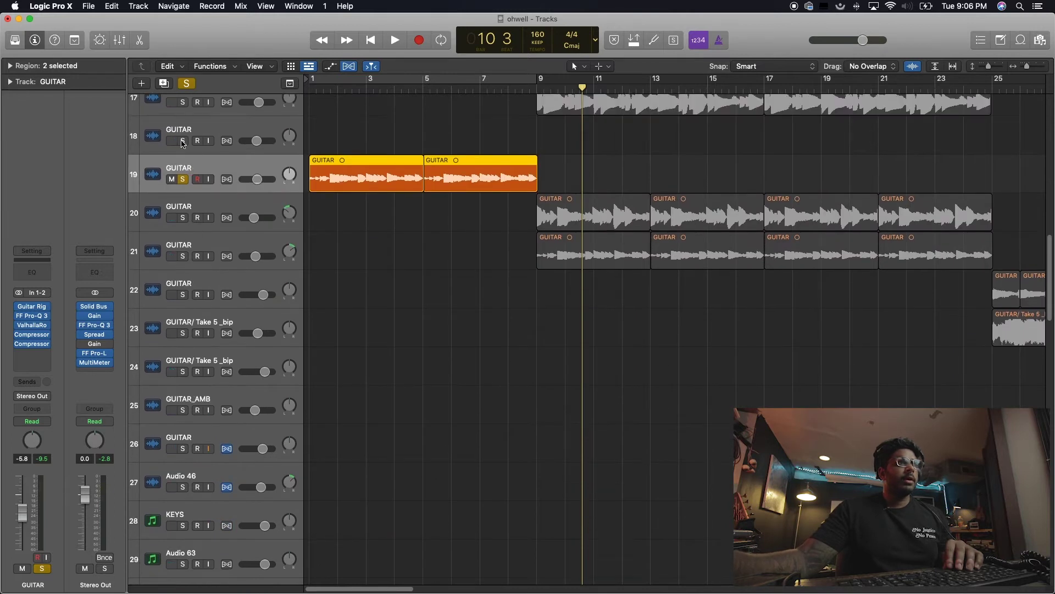
scroll(183, 144, "up", 7)
left_click(183, 228)
Play from around bar 5 into bar 10 with guitar track 19, the drums and the bass soloed.
key("space")
key("space")
left_click(436, 90)
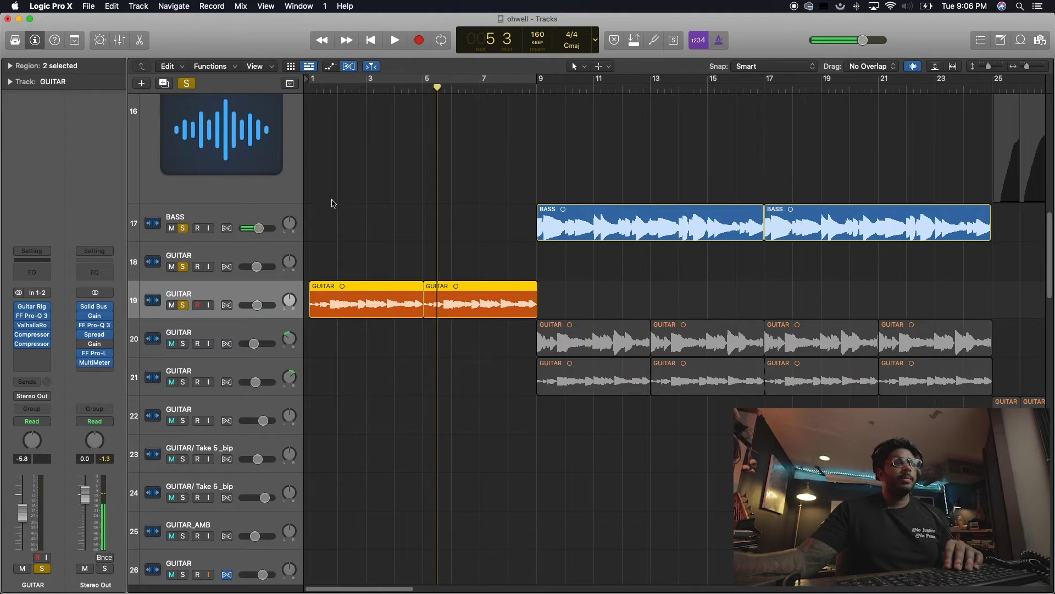
left_click(182, 306)
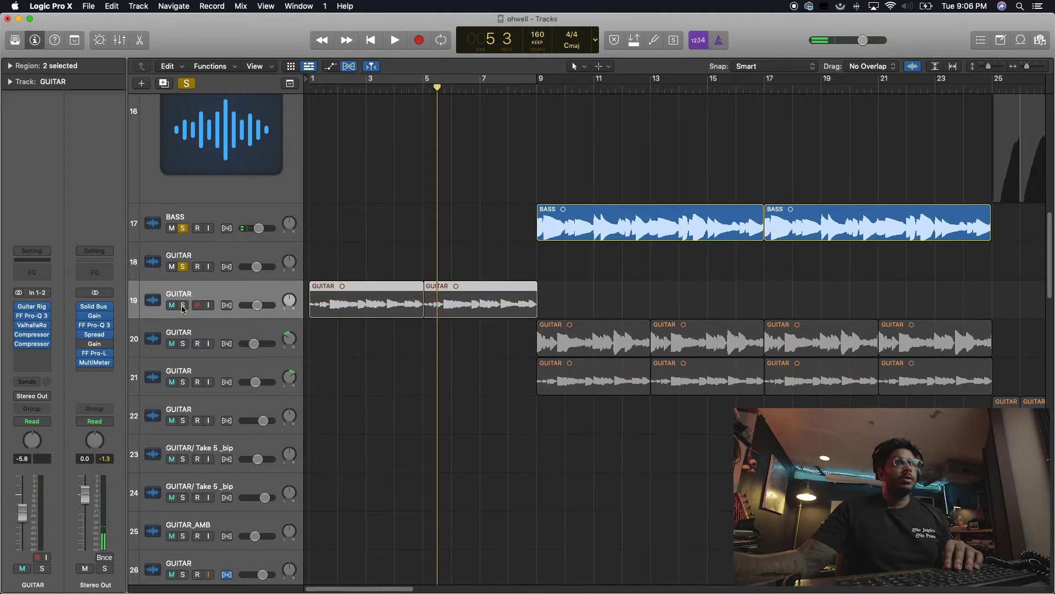
left_click(183, 305)
key("space")
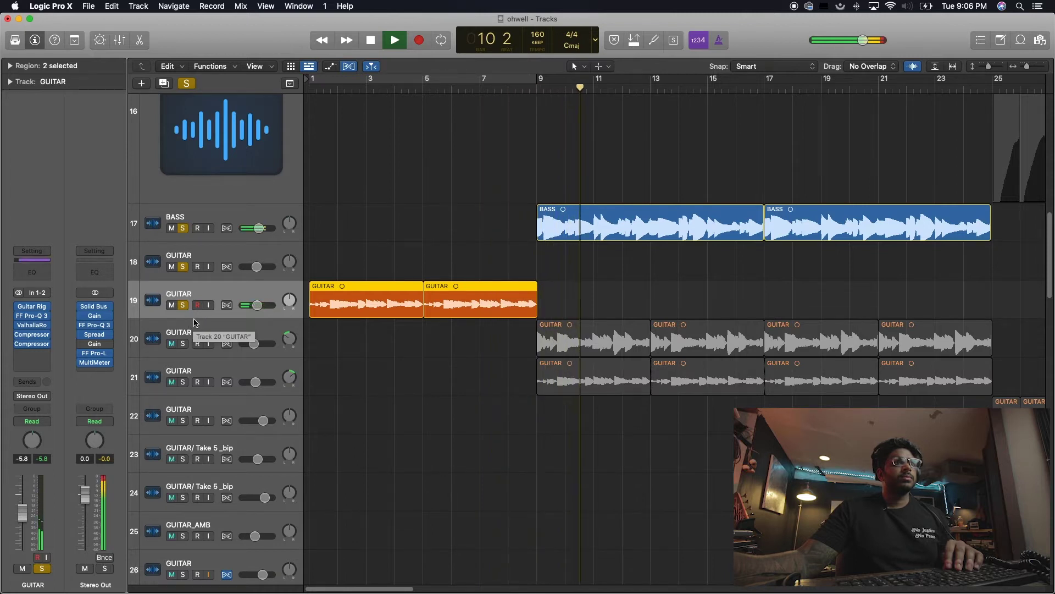
key("space")
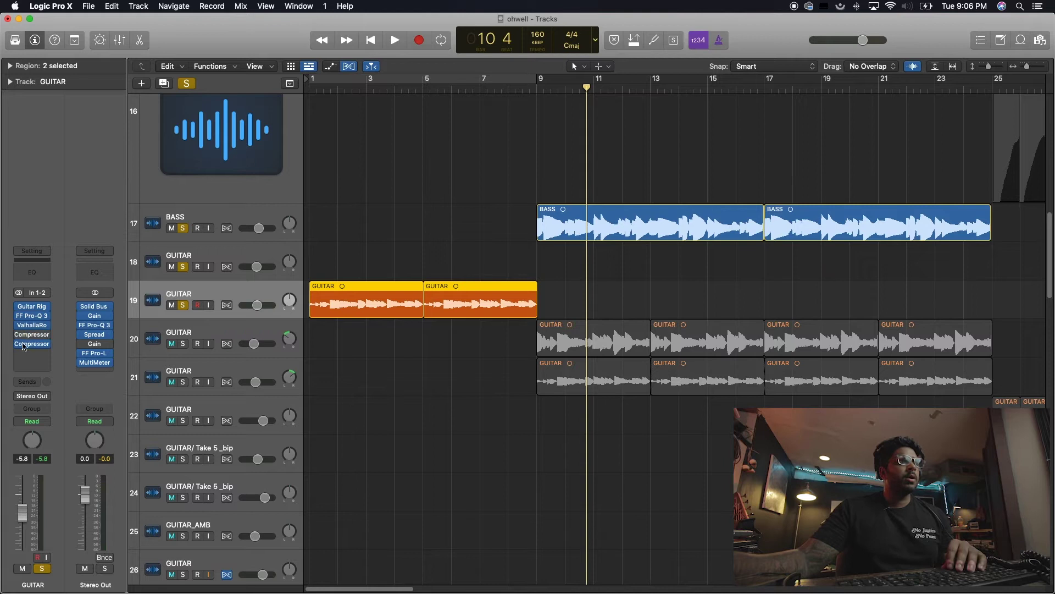
Compare the transition from bar 5 past bar 9 with both guitar Compressors bypassed and enabled, leaving them on.
left_click(466, 83)
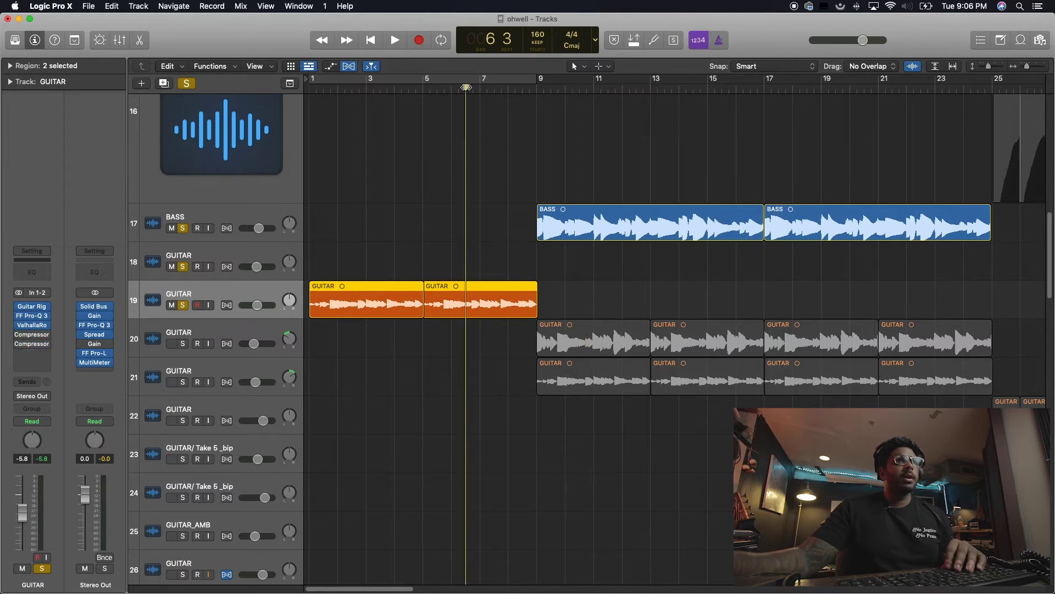
key("space")
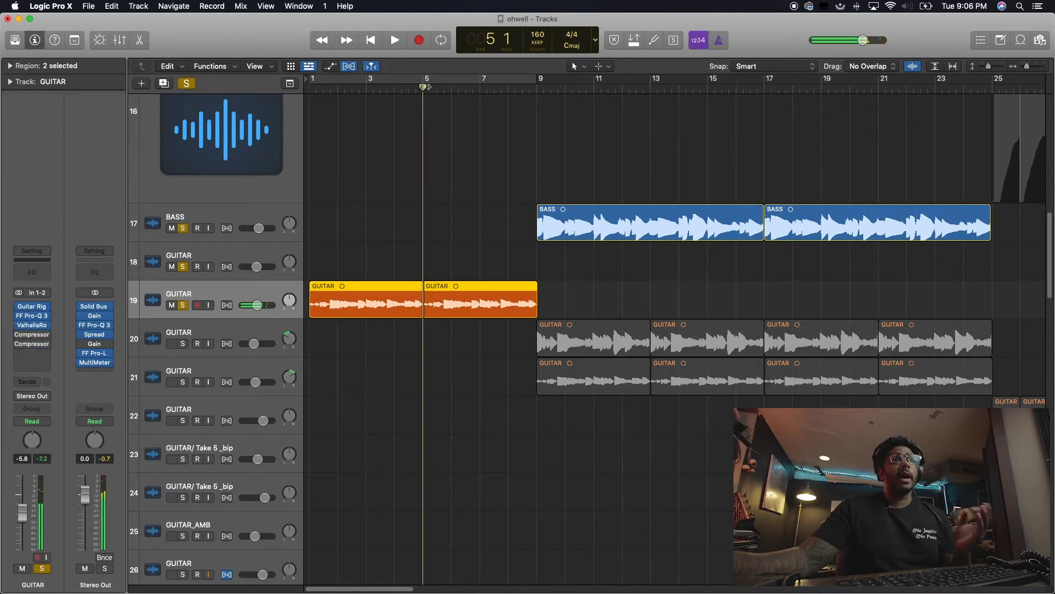
key("space")
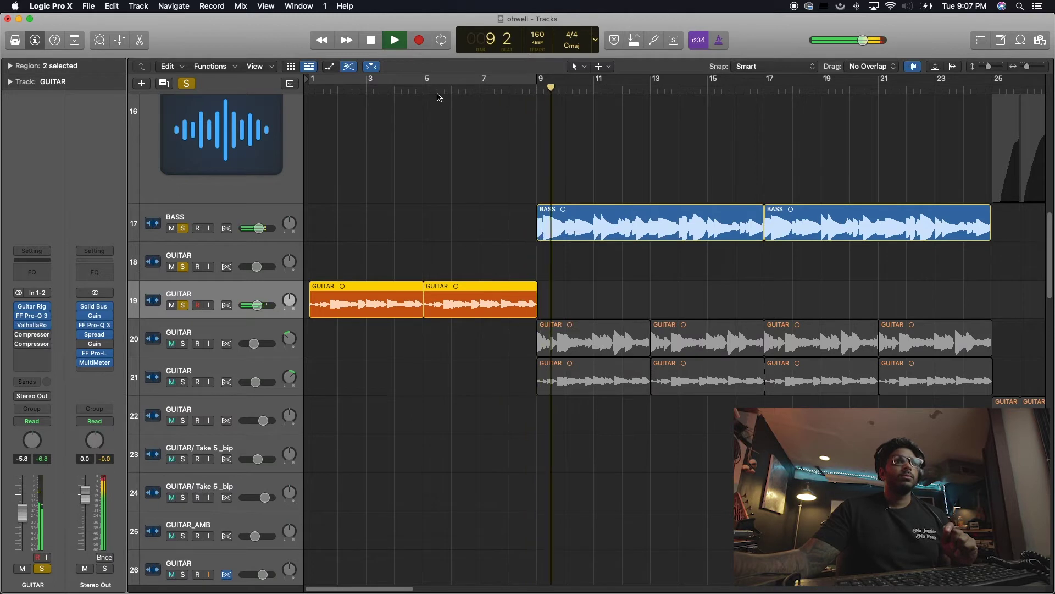
key("space")
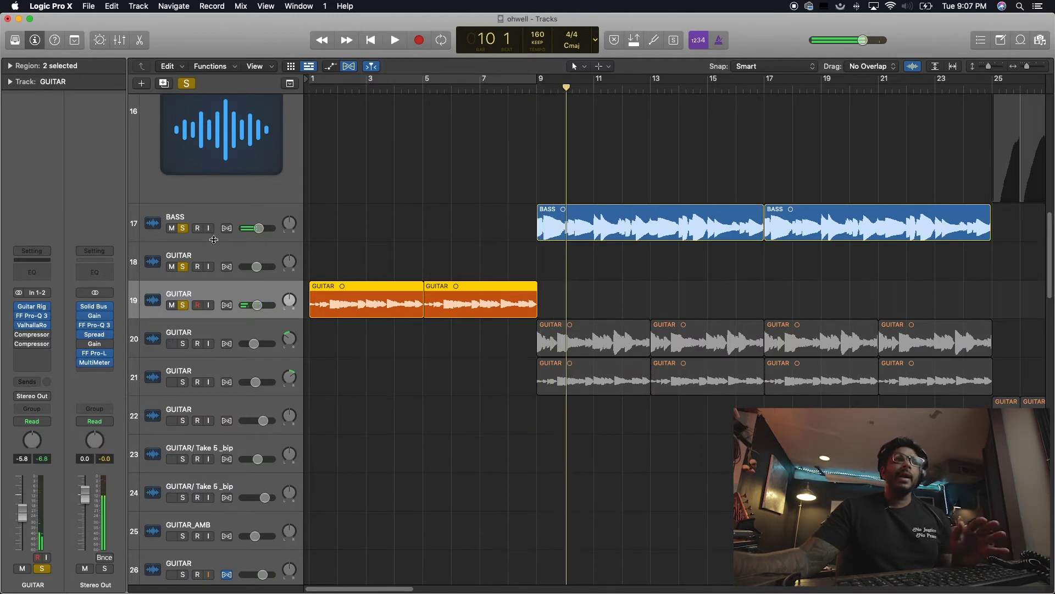
mouse_move(20, 337)
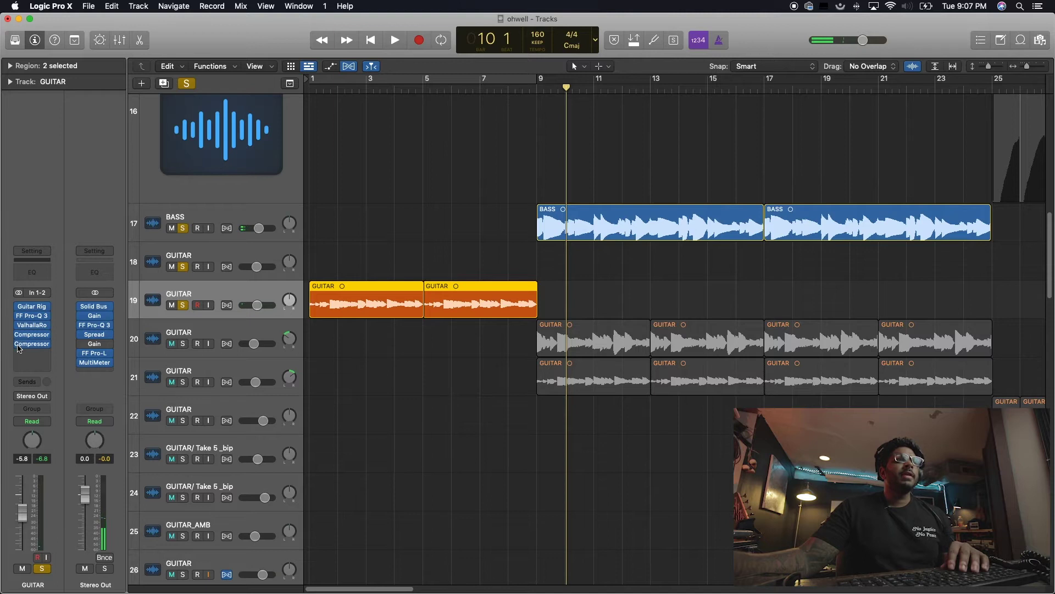
left_click(420, 91)
key("space")
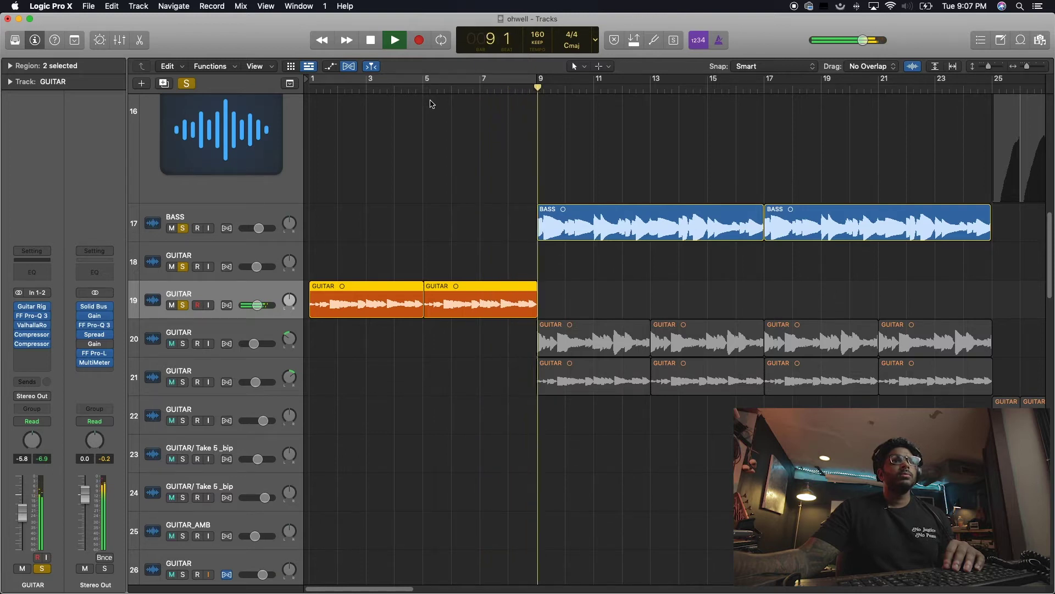
key("space")
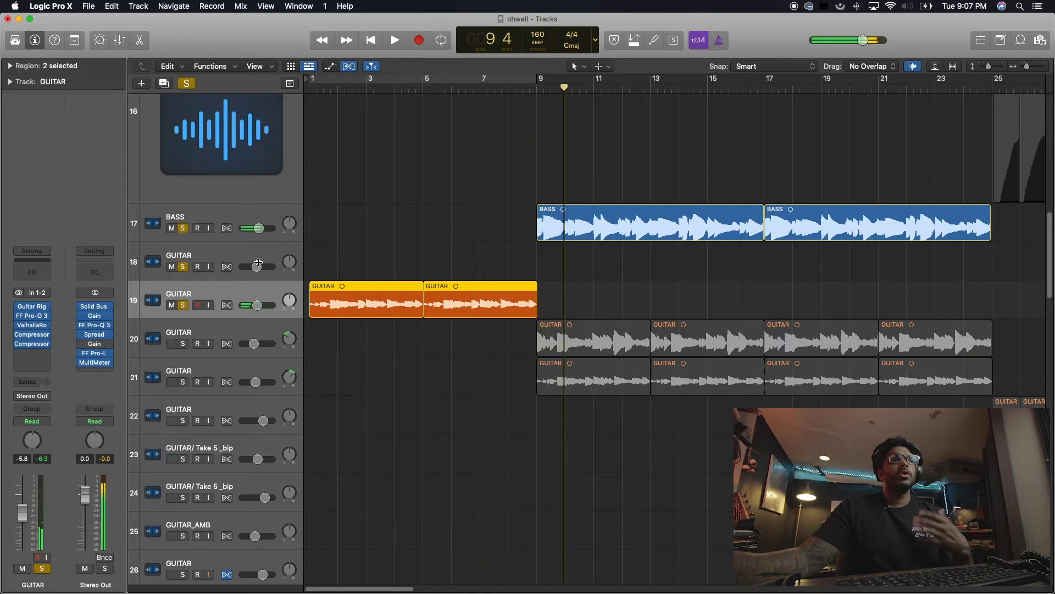
Clear all track solos and set a cycle range over bars 9 to 17.
scroll(212, 306, "down", 5)
scroll(183, 273, "up", 4)
left_click(182, 273, "alt")
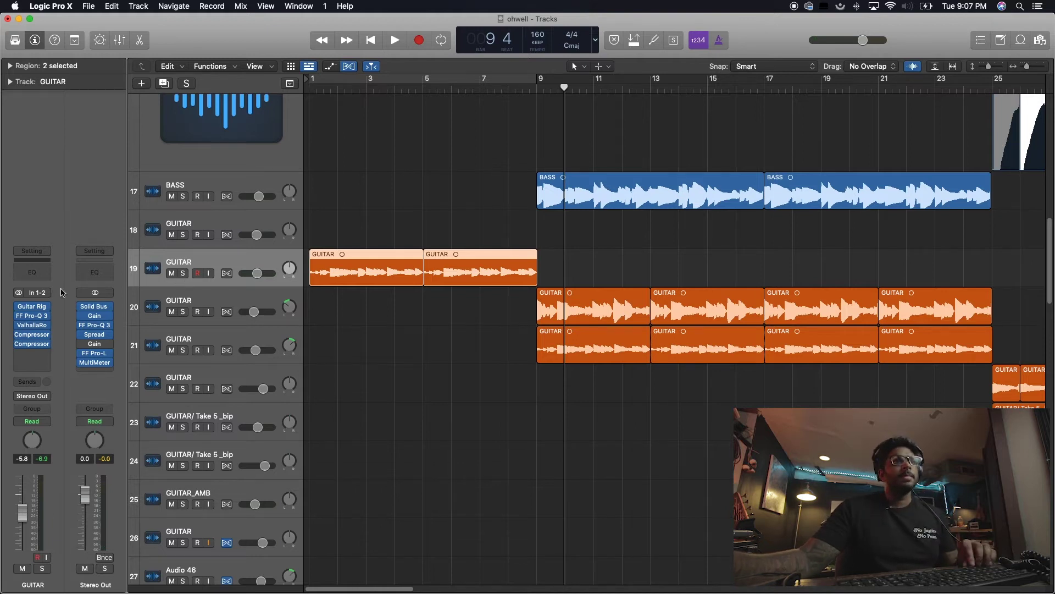
left_click(358, 436, "ctrl+alt")
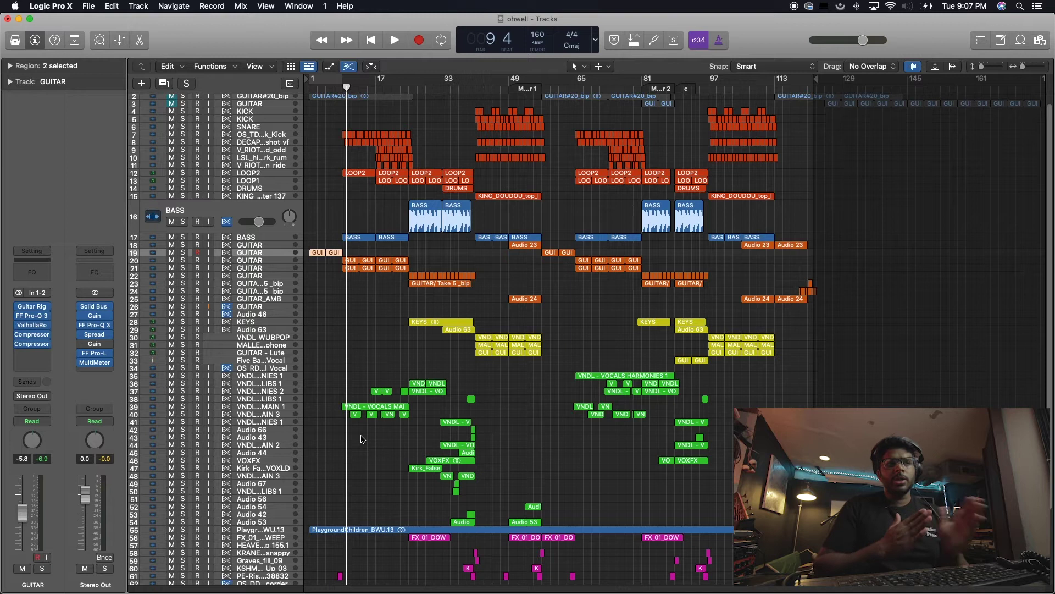
scroll(361, 439, "down", 5)
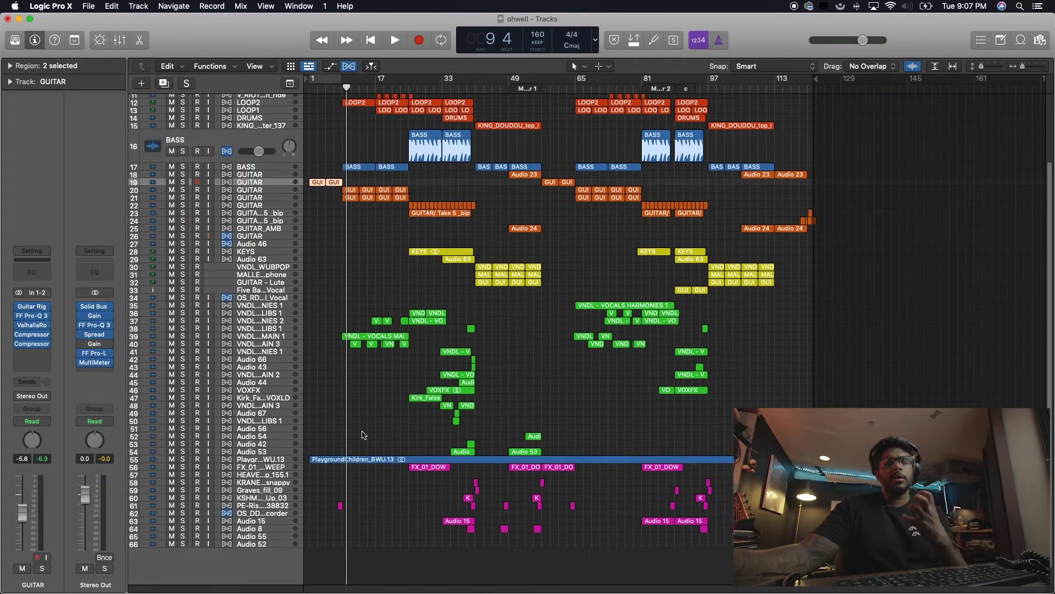
left_click_drag(441, 318, 323, 124)
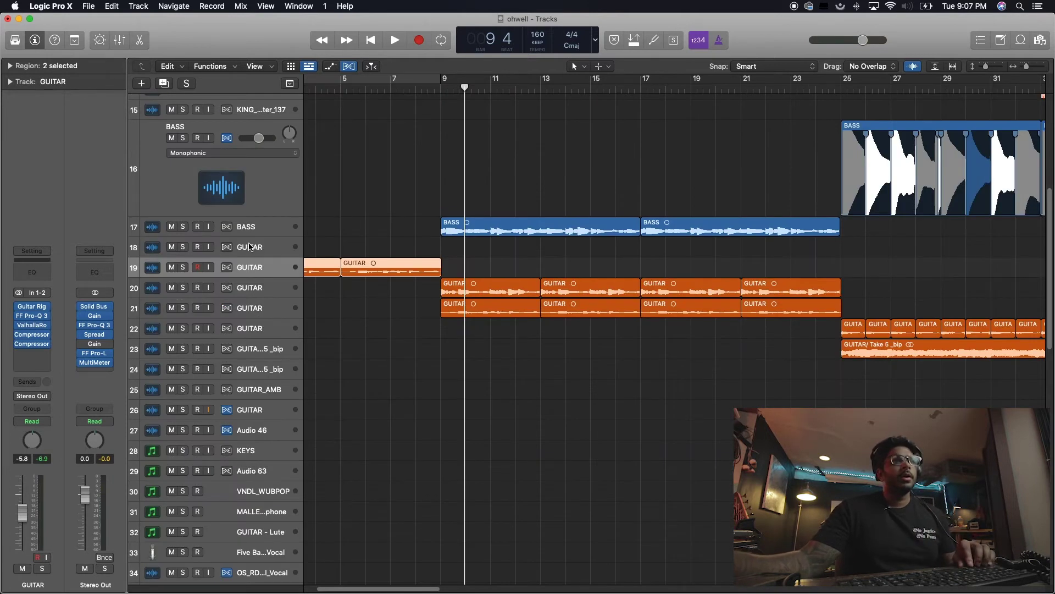
left_click(384, 264, "ctrl+alt")
left_click_drag(332, 87, 367, 102)
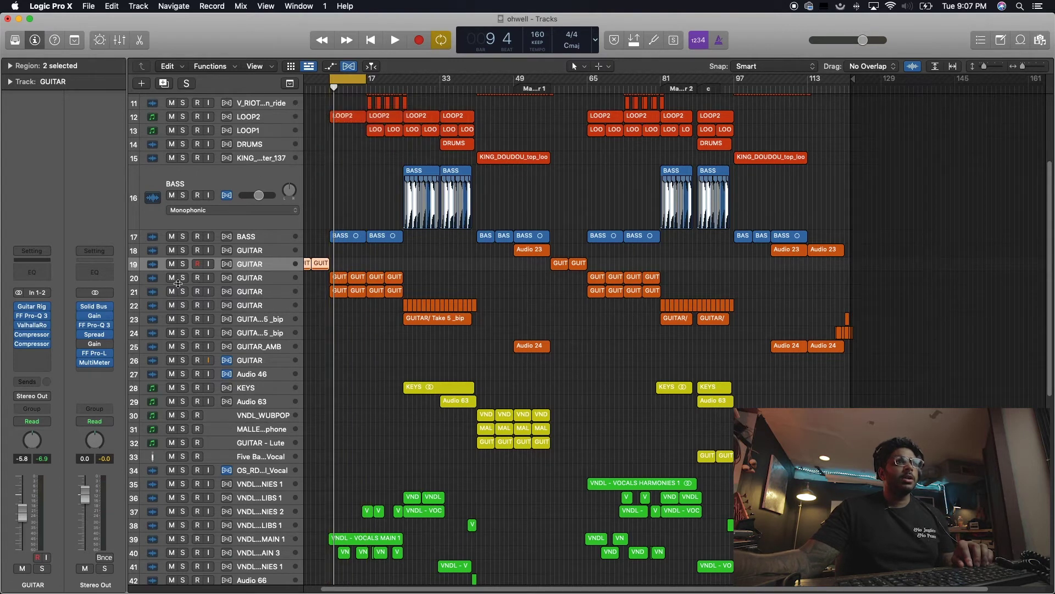
Solo guitar tracks 20 to 22, play them from bar 9 with track 20 selected, and clear the solos.
left_click_drag(183, 278, 184, 307)
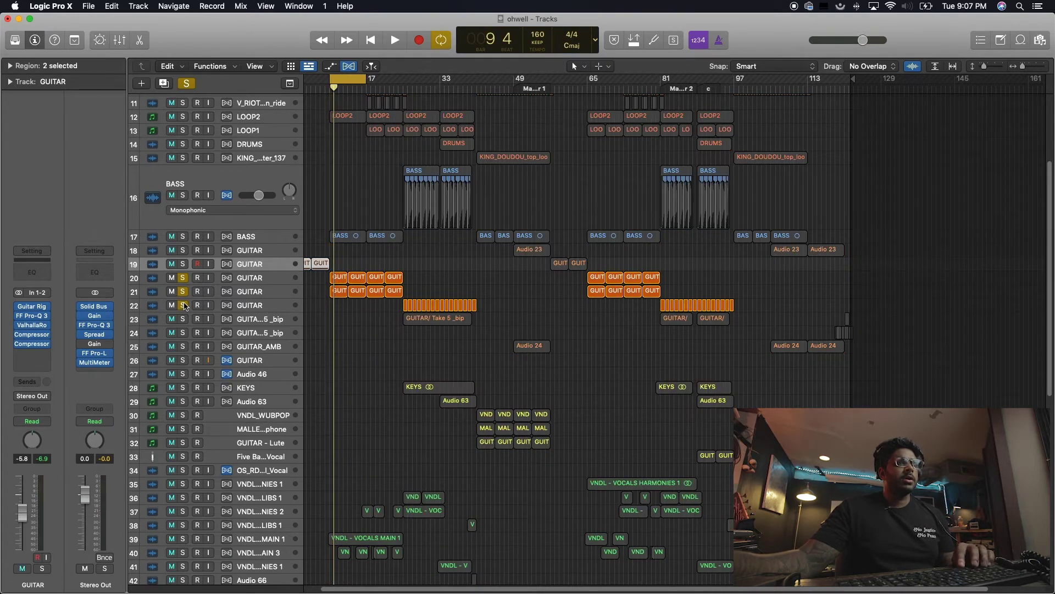
left_click(183, 277)
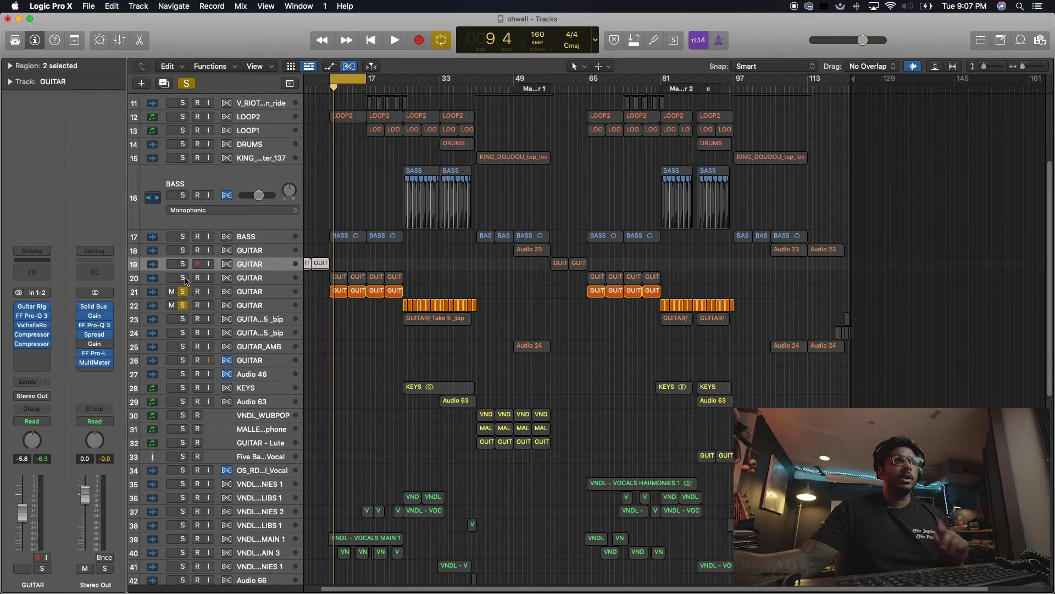
left_click(185, 279)
key("space")
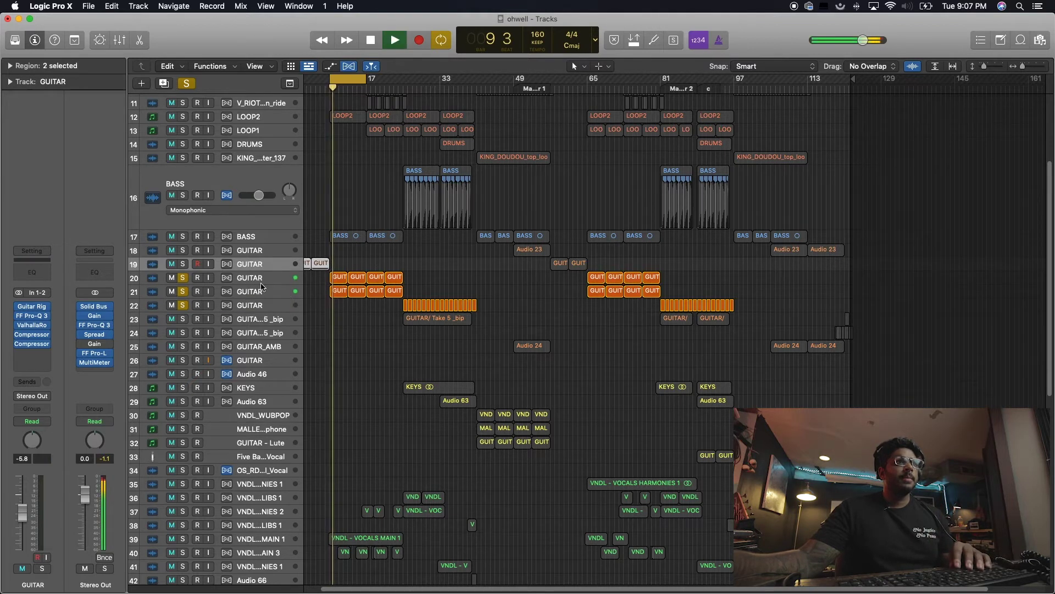
left_click(260, 283)
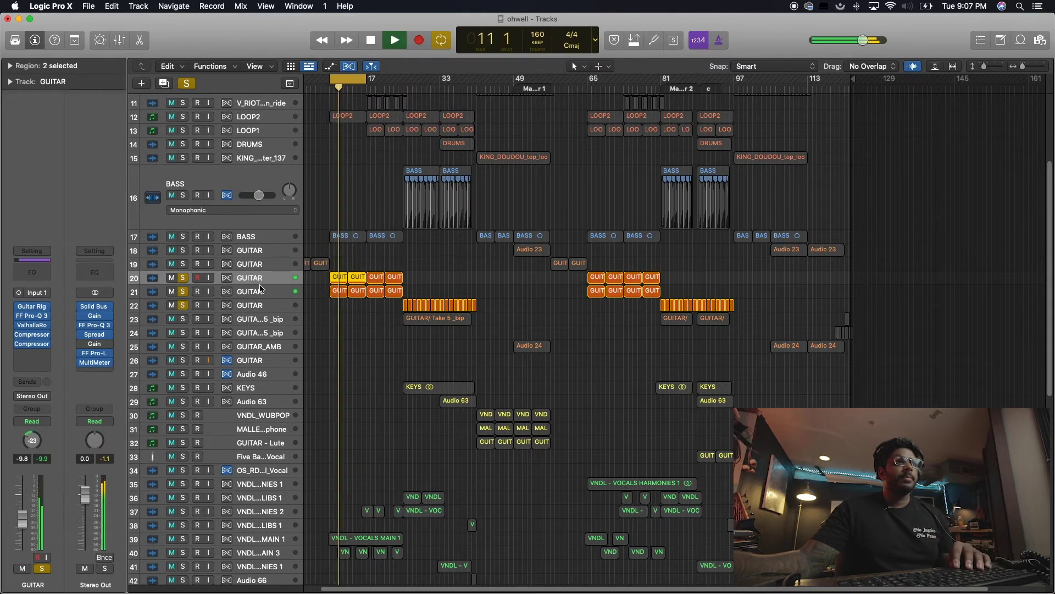
key("space")
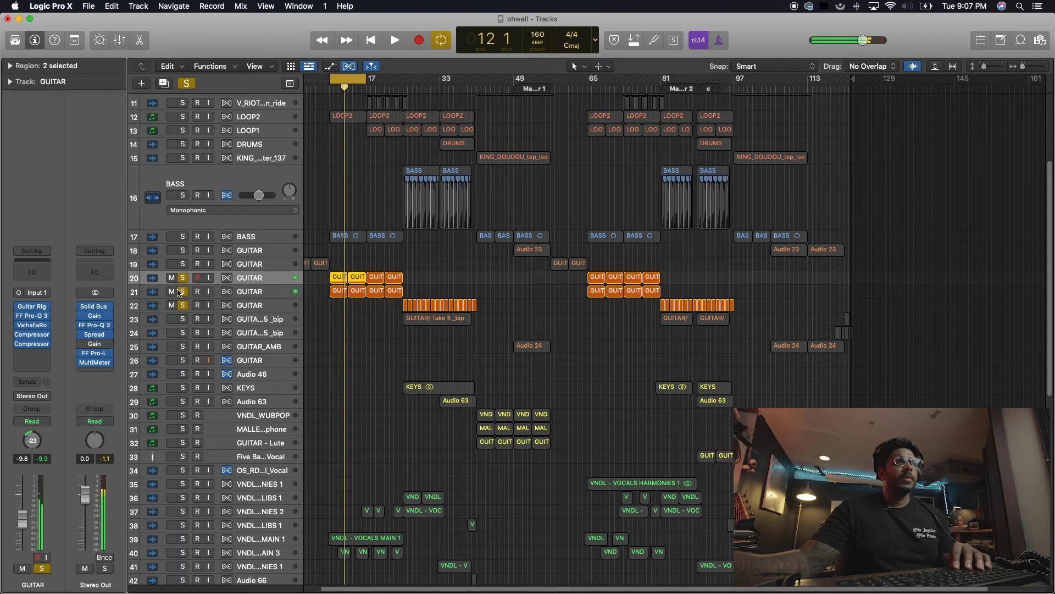
left_click(182, 292, "alt")
Select guitar track 19, turn off cycle mode and return the playhead to the project start.
left_click_drag(32, 302, 21, 350)
left_click(245, 268)
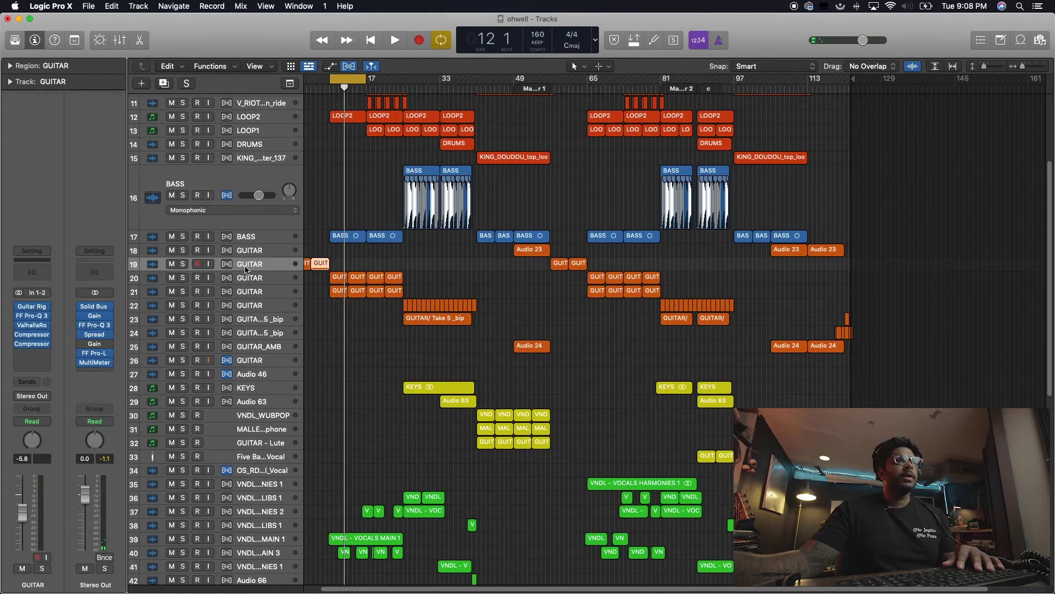
key("Return")
key("space")
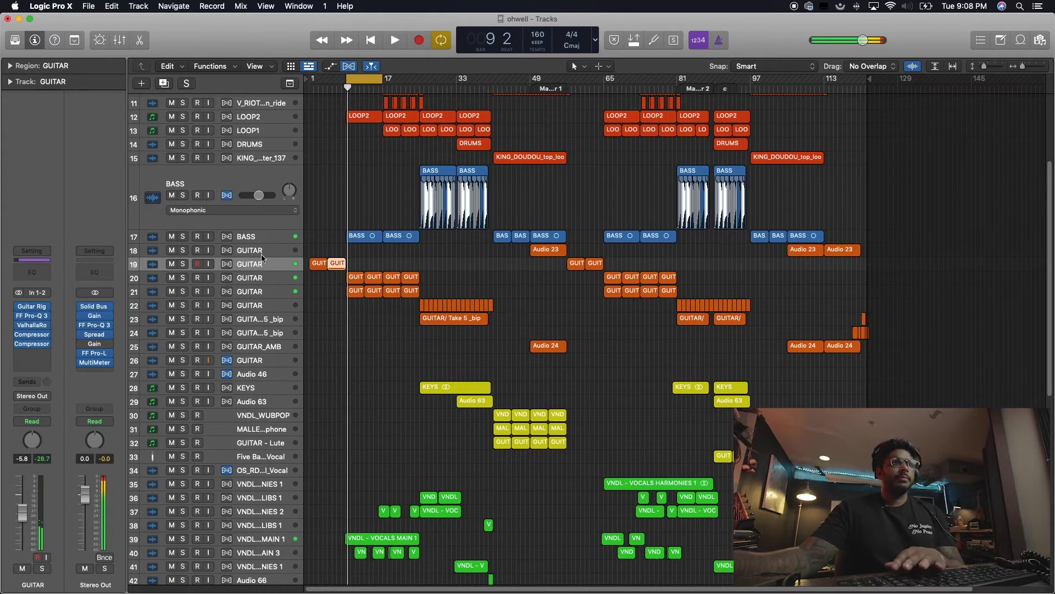
key("c")
key("space")
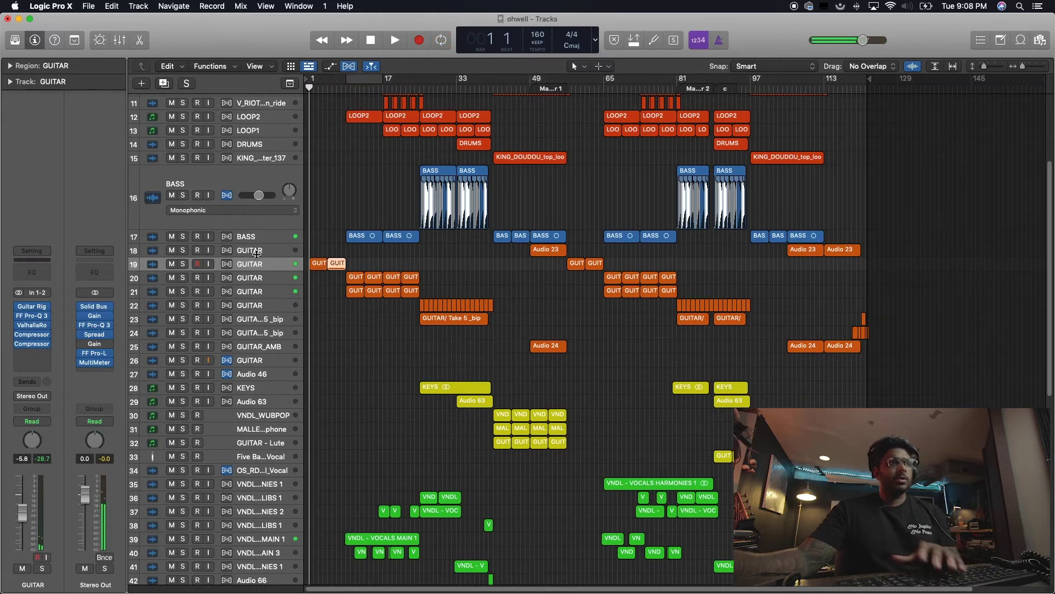
Solo guitar tracks 19 to 22 and play from bar 1, skipping ahead to hear the transition into bar 9.
left_click(183, 264)
left_click_drag(182, 278, 182, 305)
key("space")
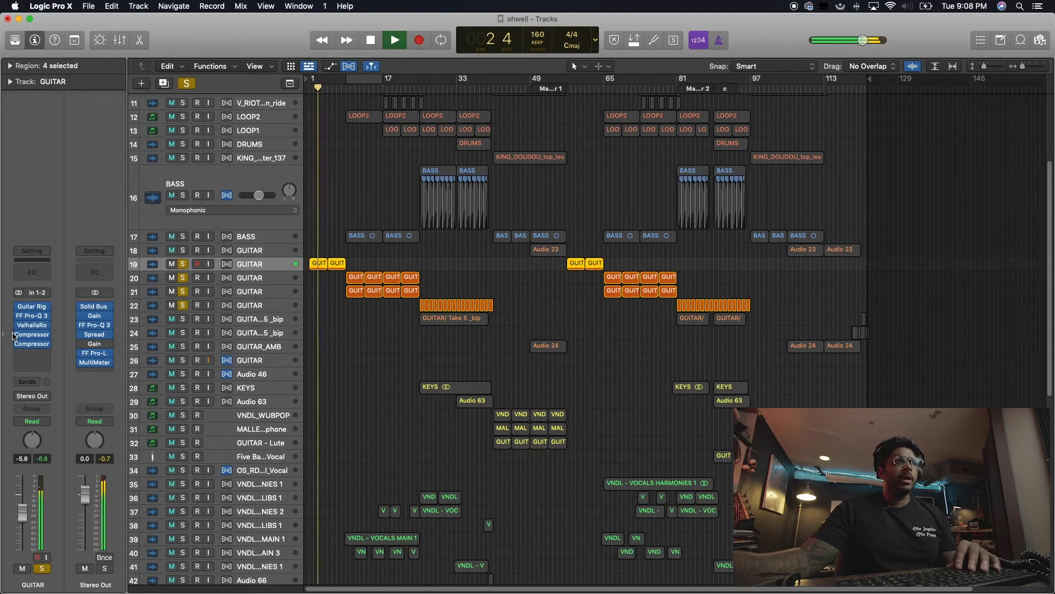
left_click(341, 89)
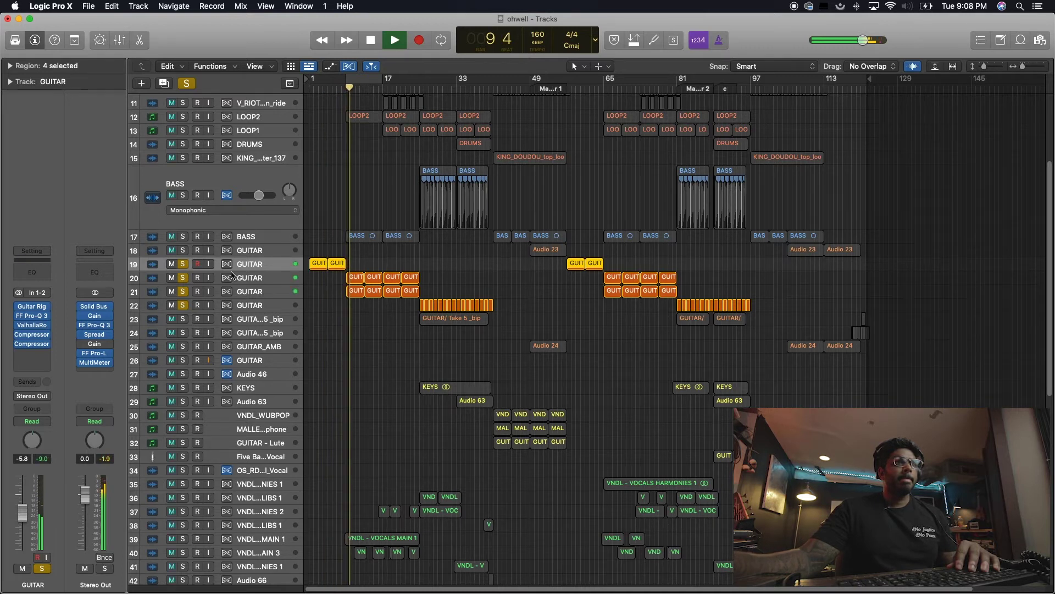
Select guitar track 20, unsolo track 19, and play from around bar 10 with both of track 20's Compressors re-enabled.
left_click(249, 277)
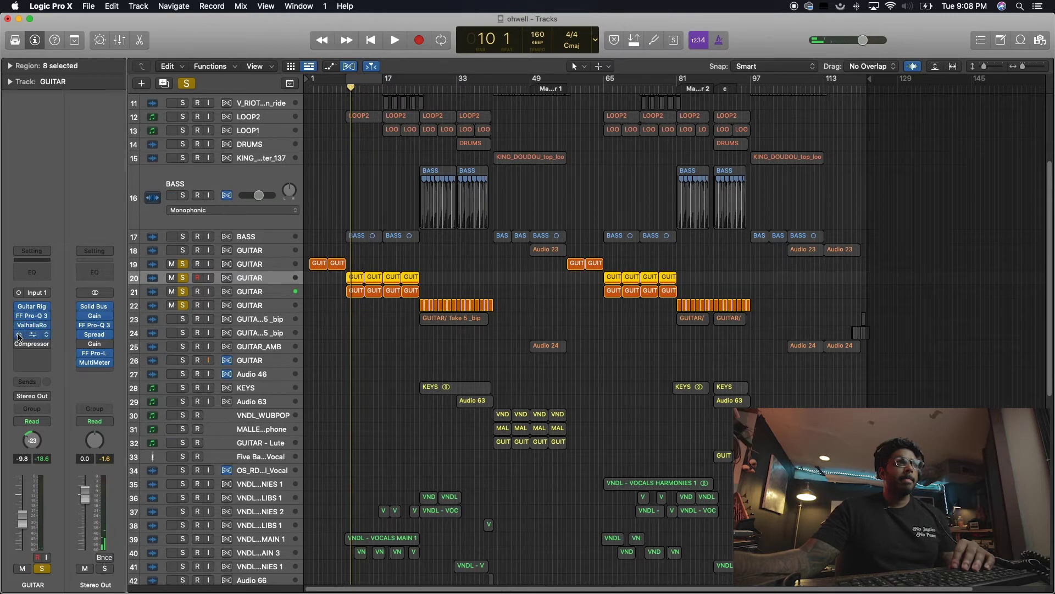
key("space")
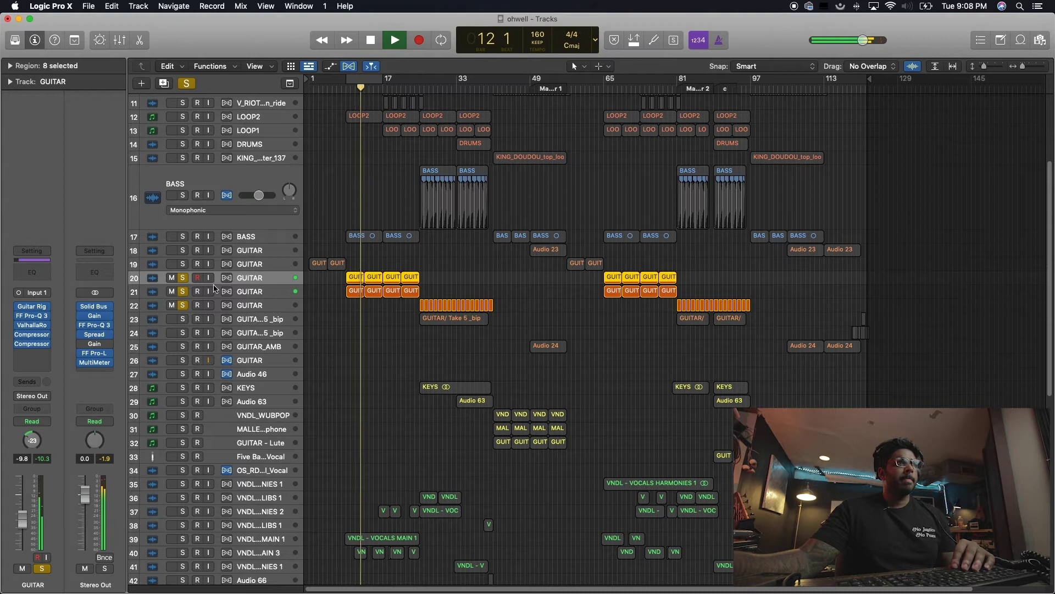
key("space")
Select guitar track 21 to view its plug-in chain and panning.
left_click_drag(350, 247, 393, 334)
left_click(370, 365, "ctrl+alt")
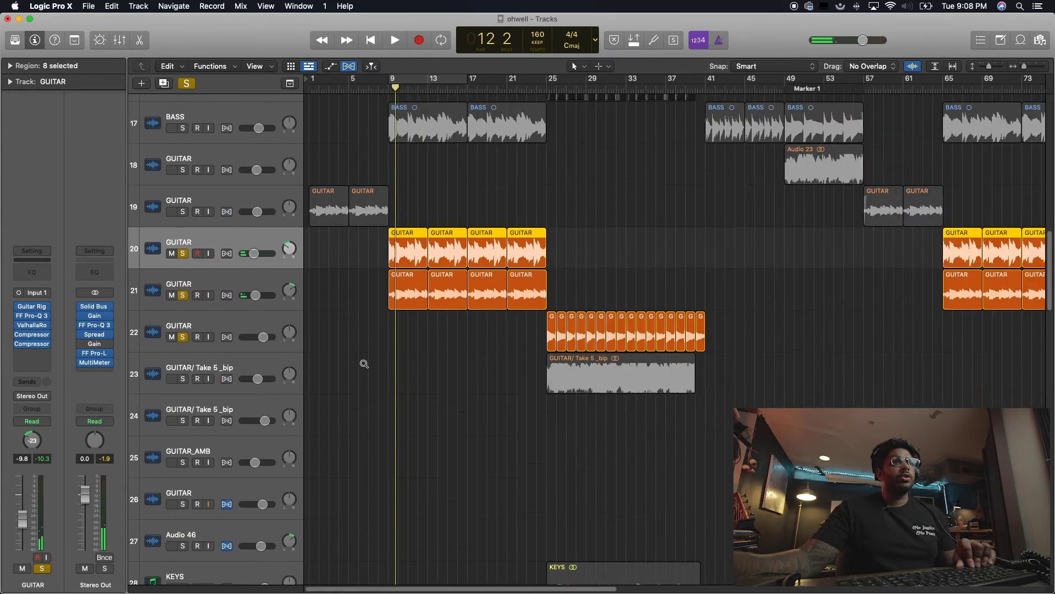
left_click(279, 279)
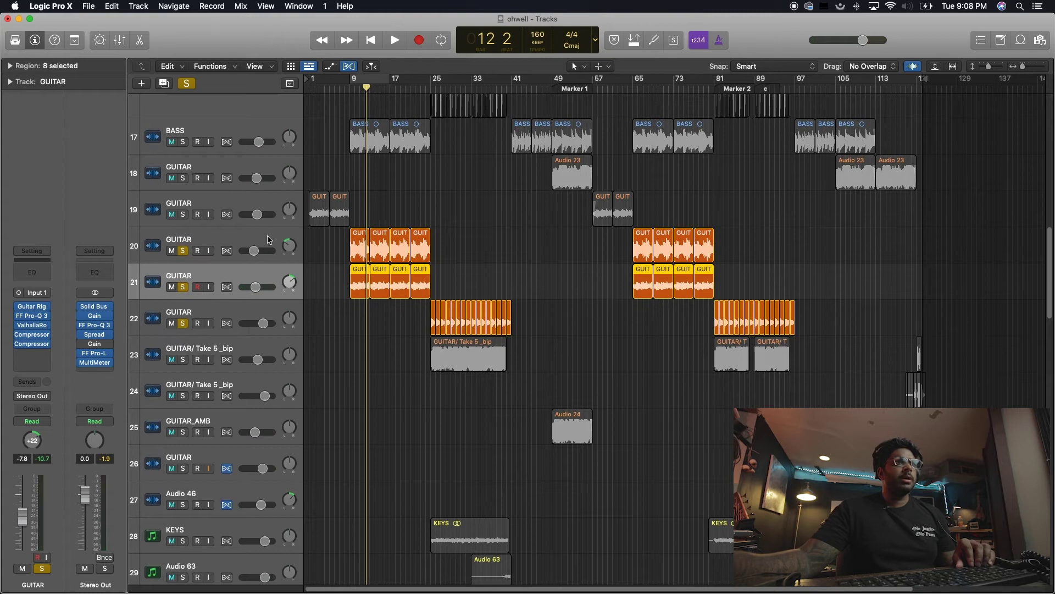
Turn on cycle mode over bars 9 to 17, where the regions of guitar tracks 20 and 21 begin.
left_click(267, 241)
left_click(272, 284)
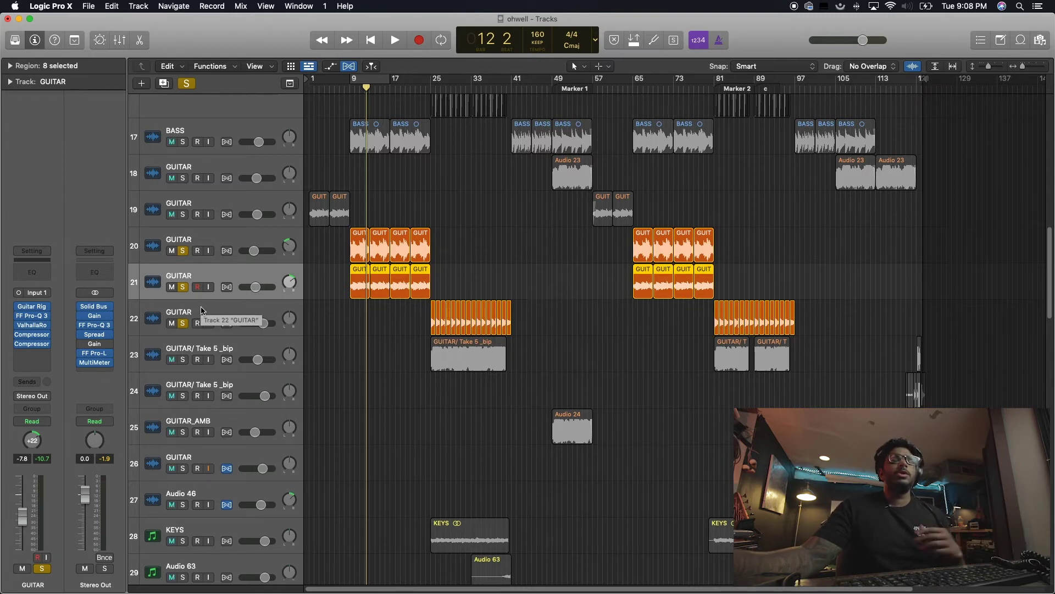
left_click_drag(415, 333, 341, 208)
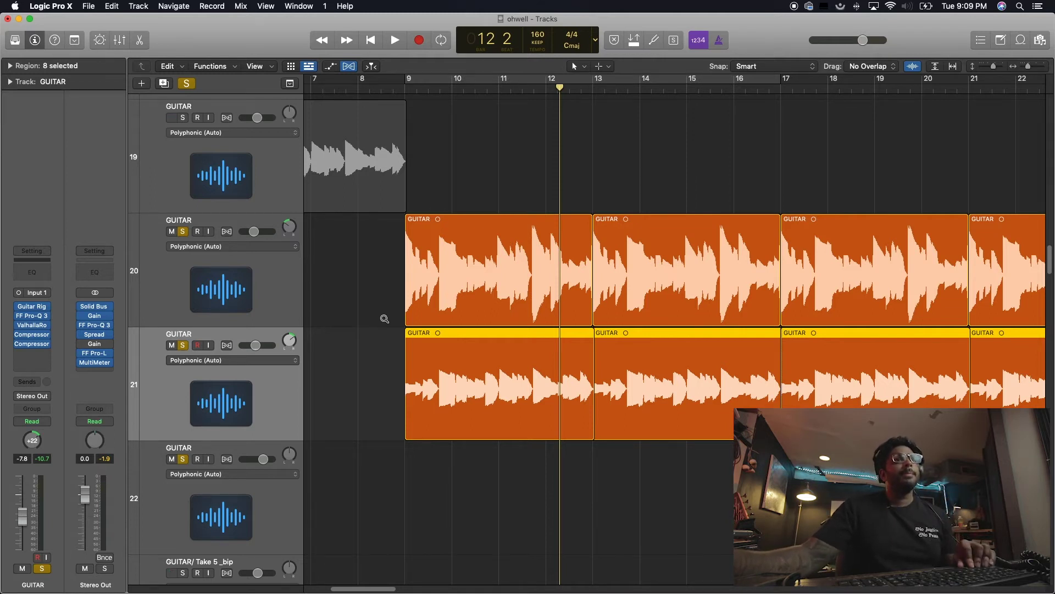
left_click(385, 318, "ctrl+alt")
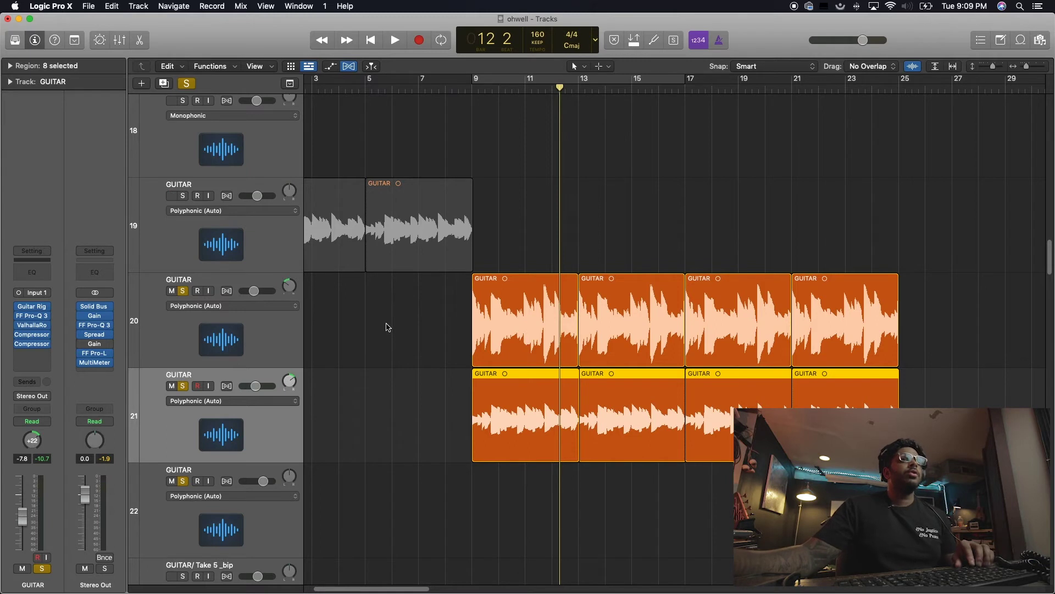
left_click(388, 327, "ctrl+alt")
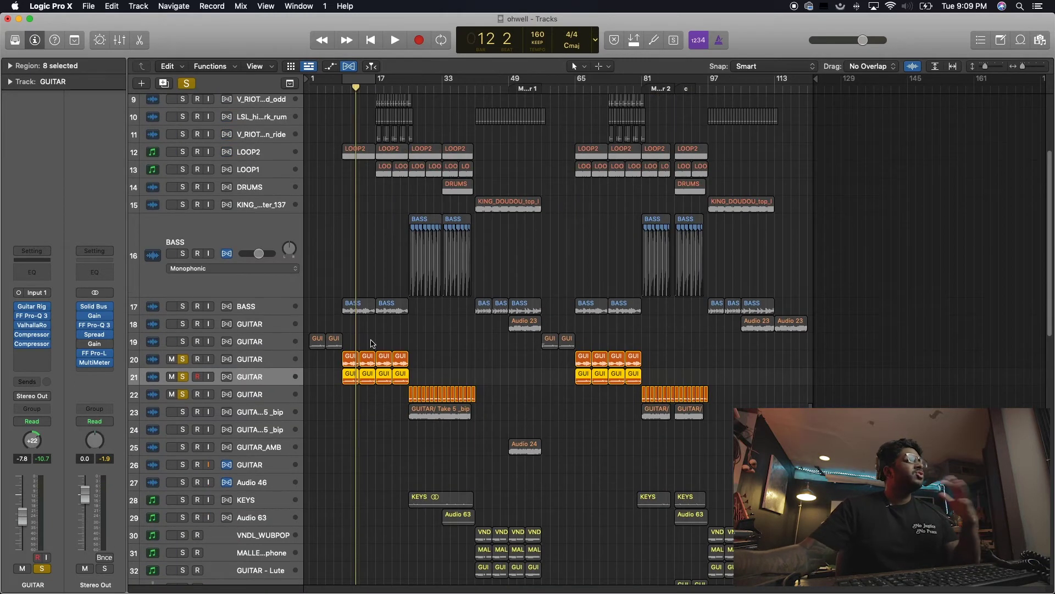
left_click_drag(372, 399, 305, 294)
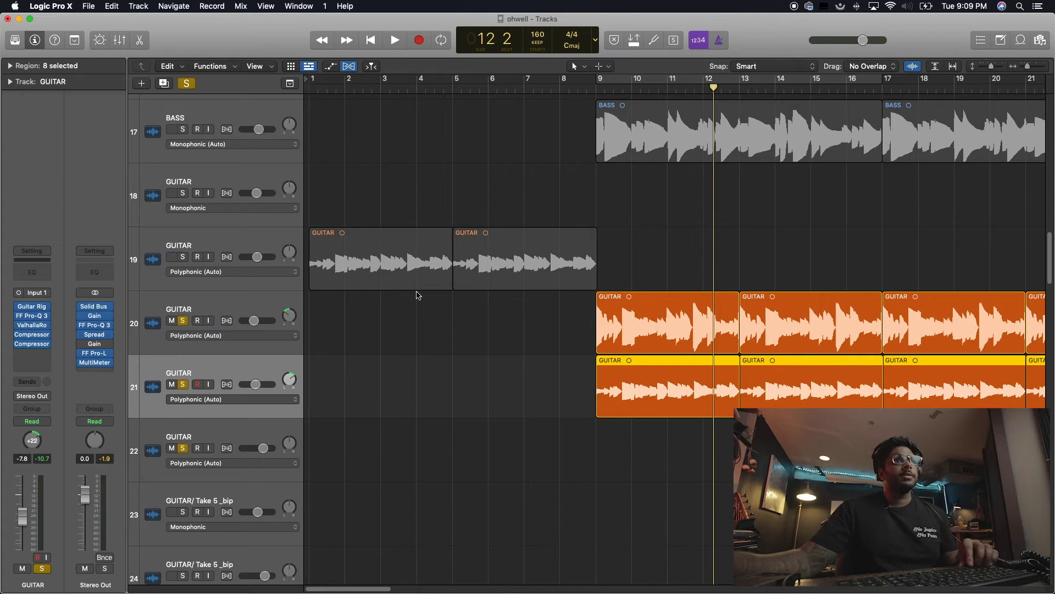
key("c")
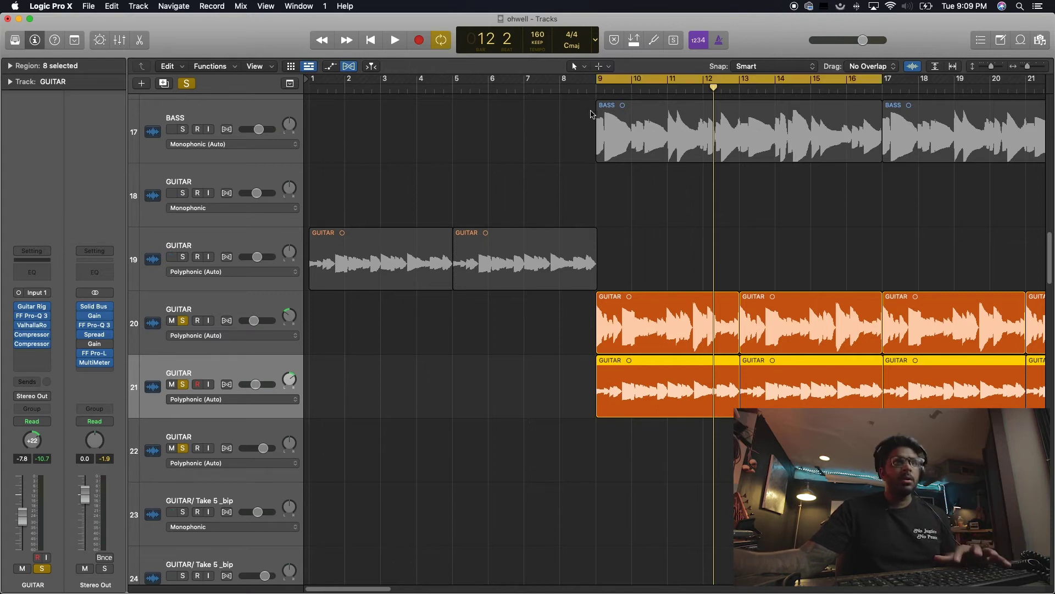
Select guitar track 20, unsolo track 21, and play track 20 with both of its Compressors bypassed.
left_click(144, 316)
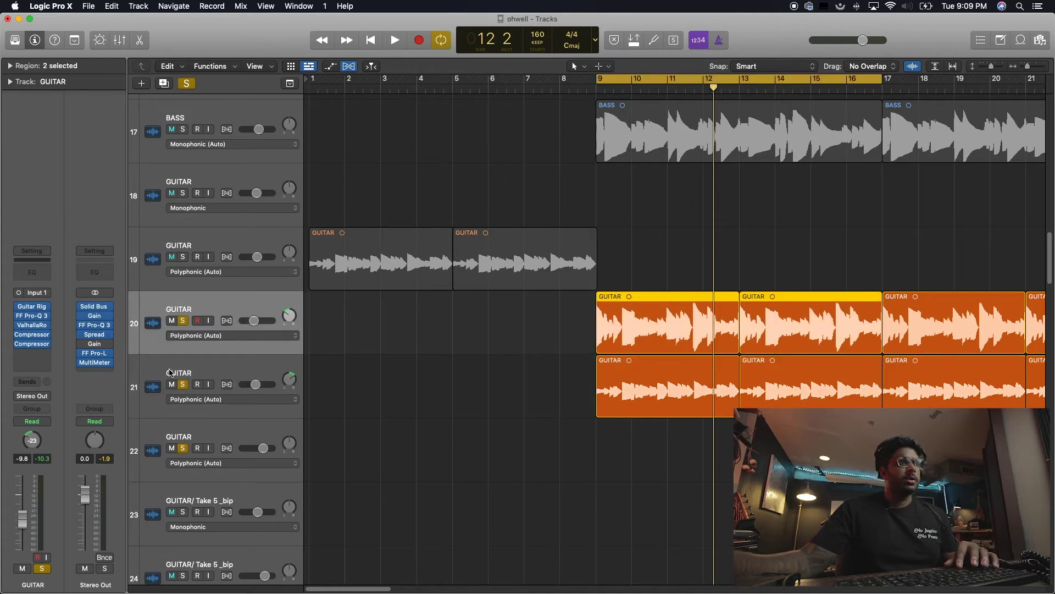
left_click(182, 384)
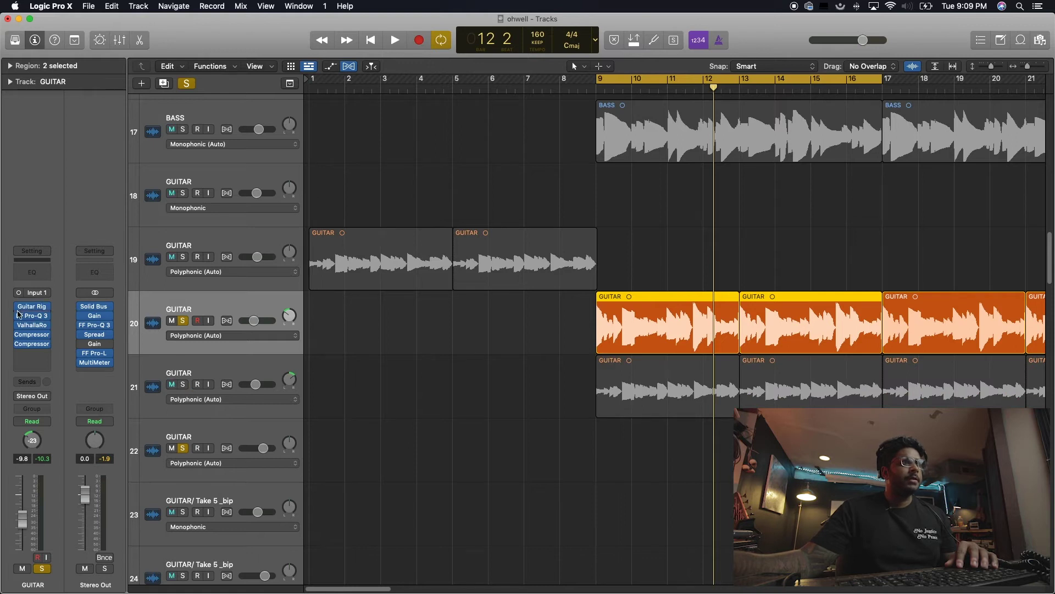
key("space")
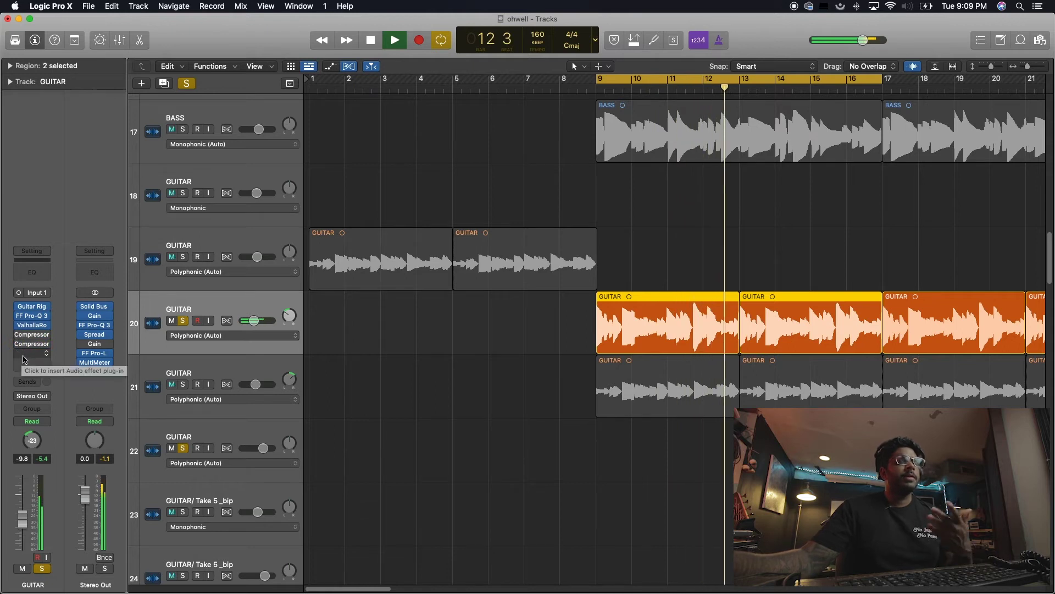
key("space")
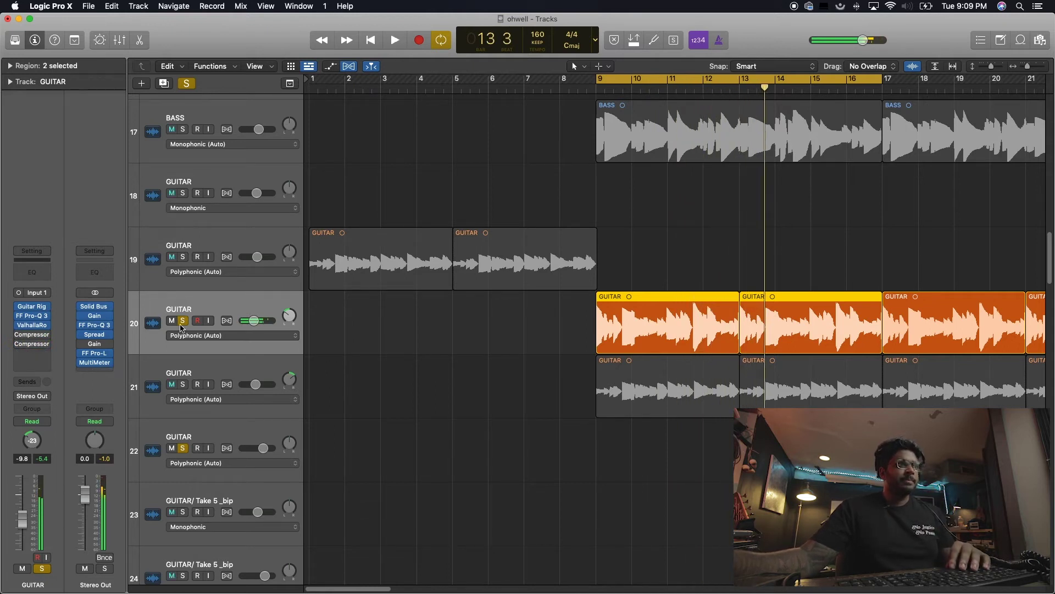
Solo guitar track 21 instead of track 20, select it and play it briefly from bar 9.
left_click(183, 321)
left_click(183, 384)
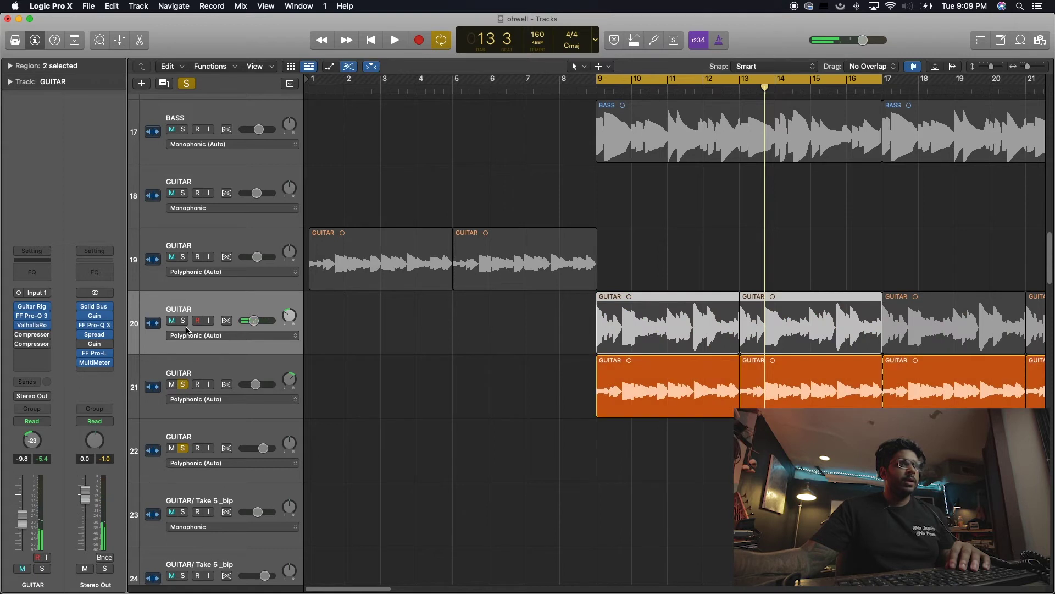
key("space")
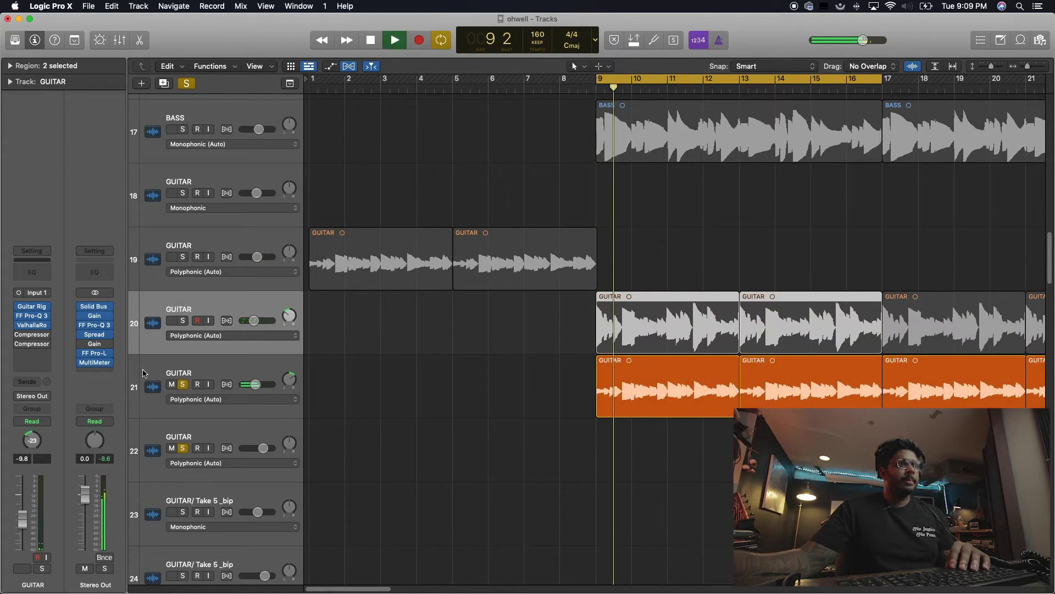
key("Down")
key("space")
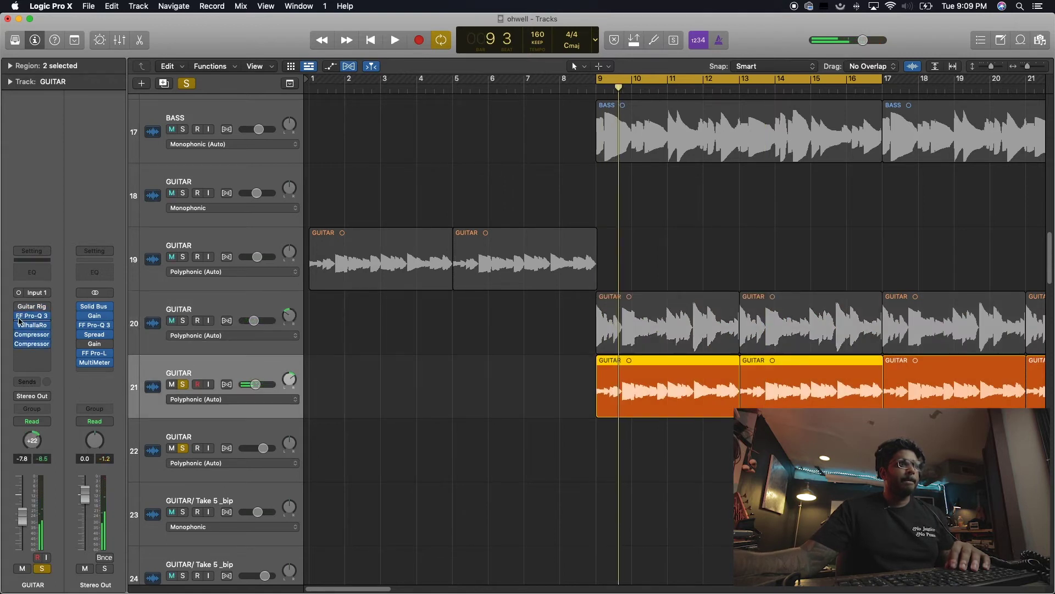
Play guitar track 21 with all five of its plug-ins bypassed, and re-enable them after stopping playback.
key("space")
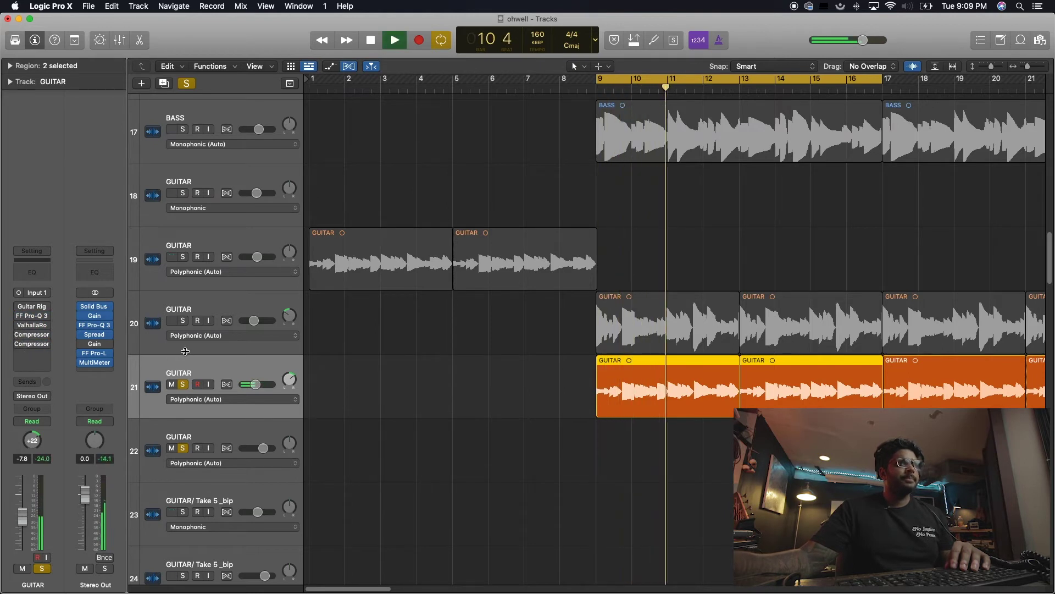
mouse_move(102, 328)
key("space")
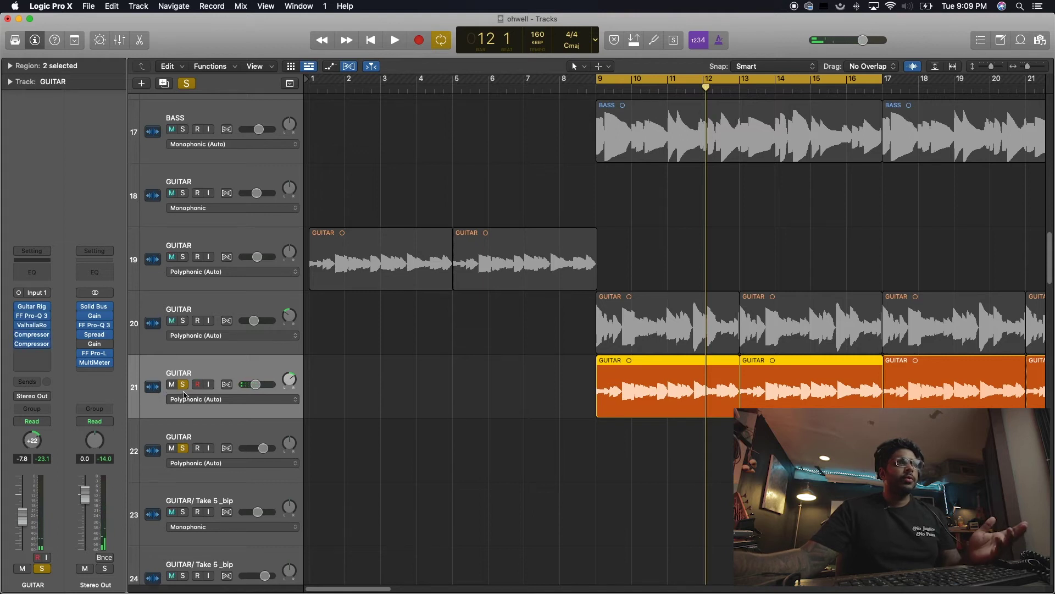
Solo guitar track 20 instead of track 21 and play it with its whole plug-in chain bypassed, re-enabling the plug-ins at the end.
left_click(193, 326)
left_click(183, 321)
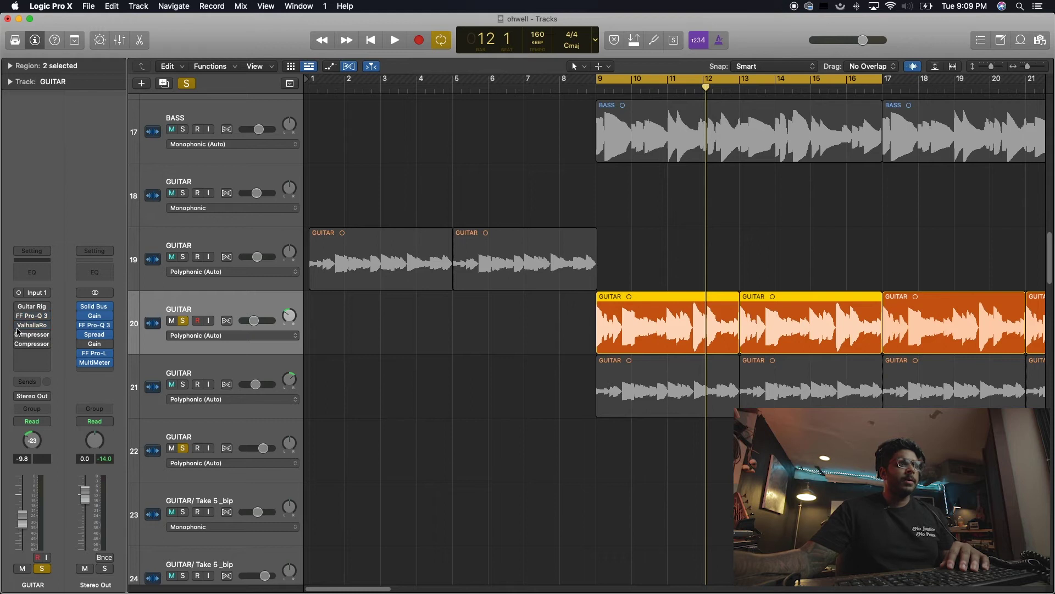
key("space")
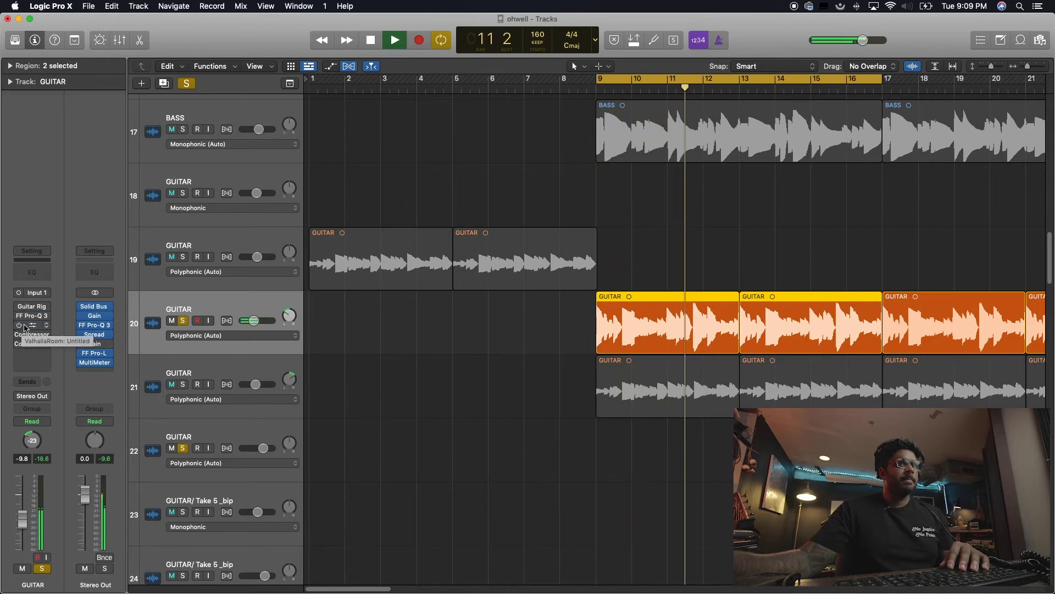
key("space")
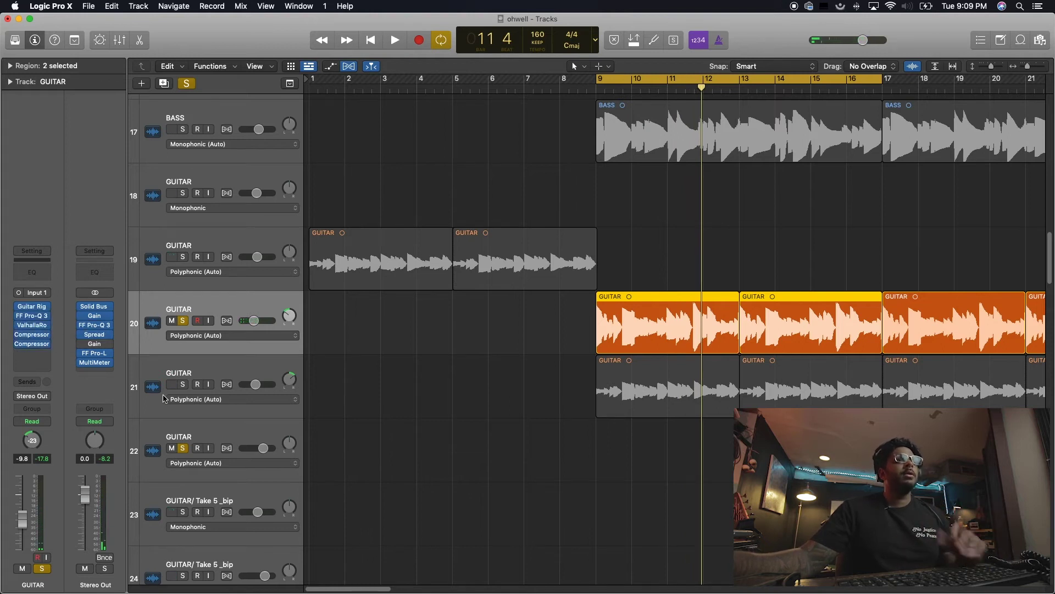
Solo guitar track 21 together with track 20 and play both with their plug-in chains enabled.
left_click(184, 385)
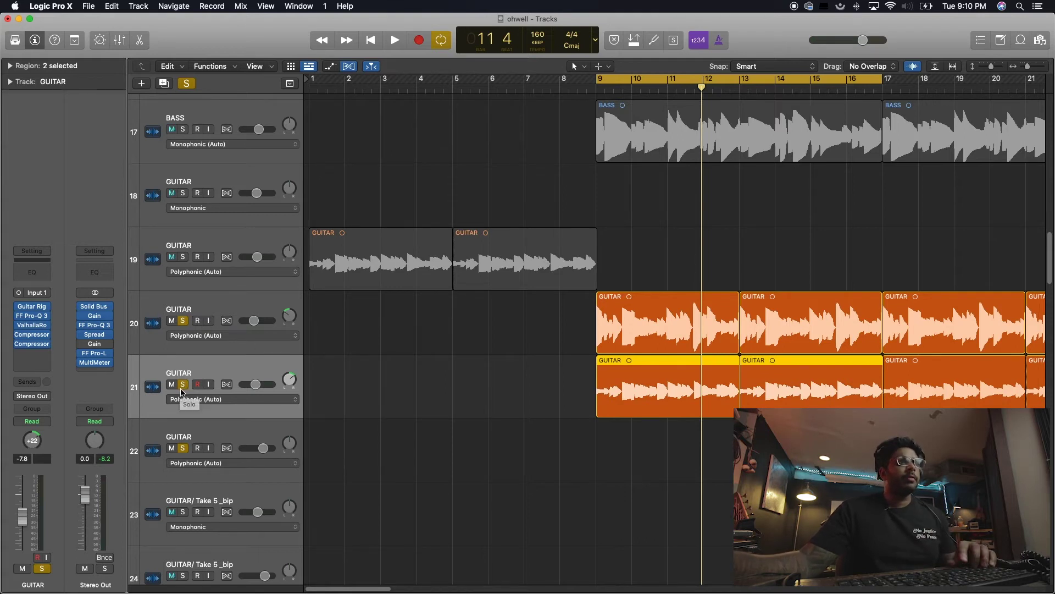
key("space")
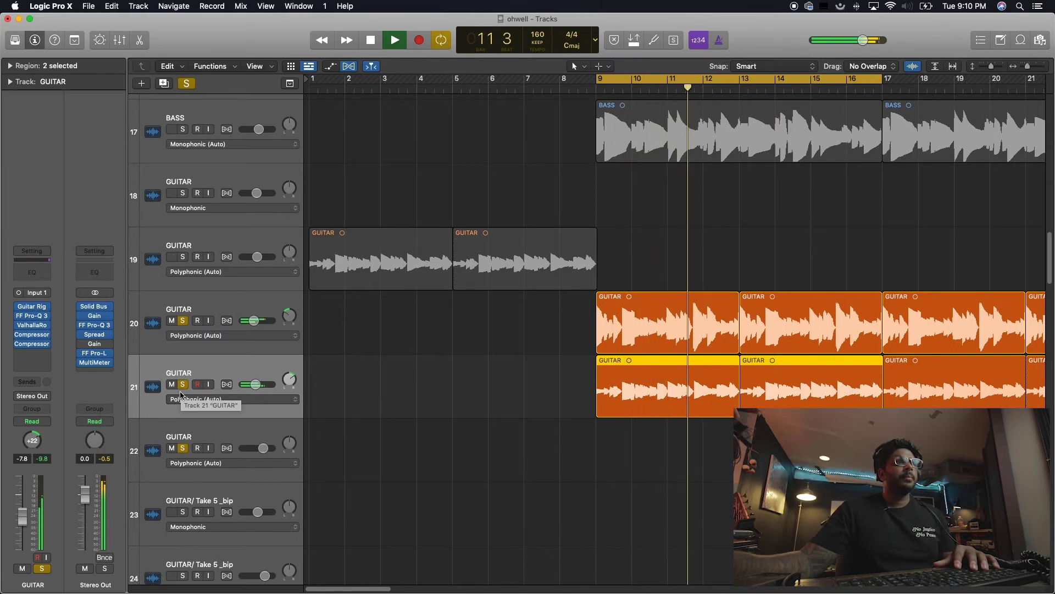
key("space")
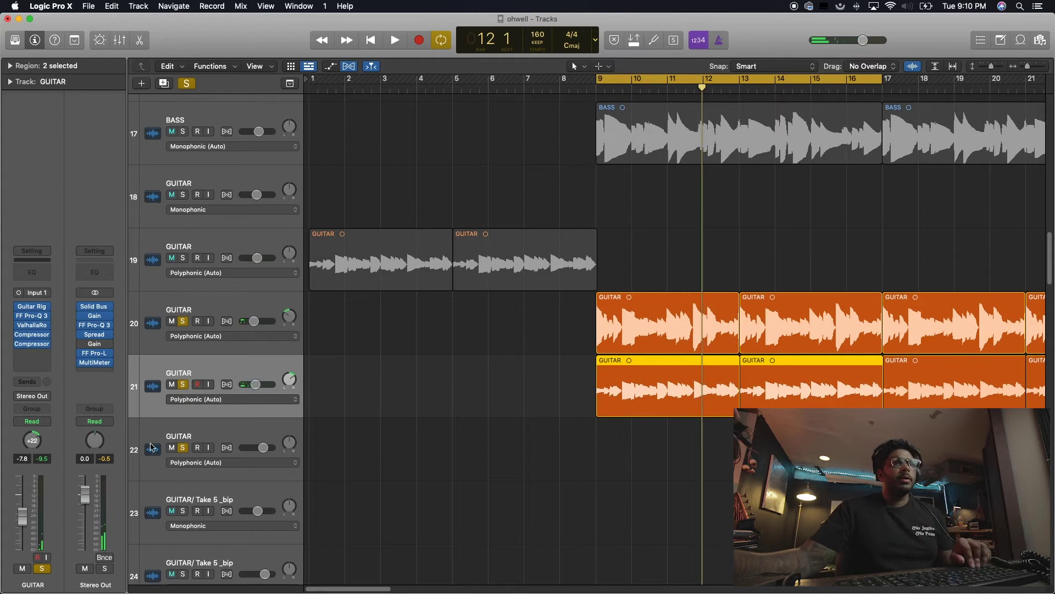
Set the cycle range to bars 25 to 41 and select guitar track 22.
key("z")
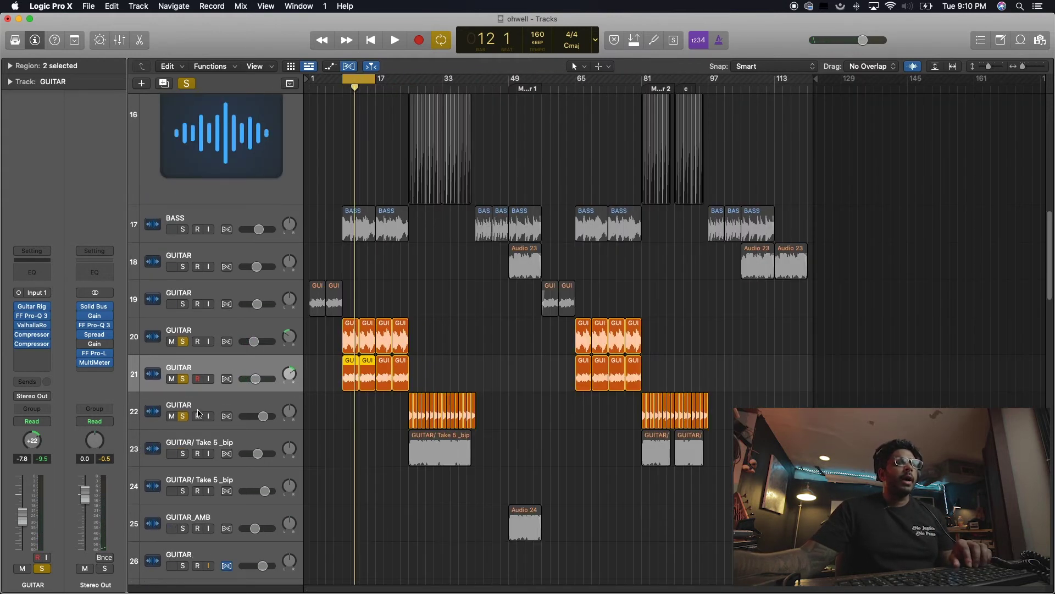
left_click_drag(366, 87, 475, 81)
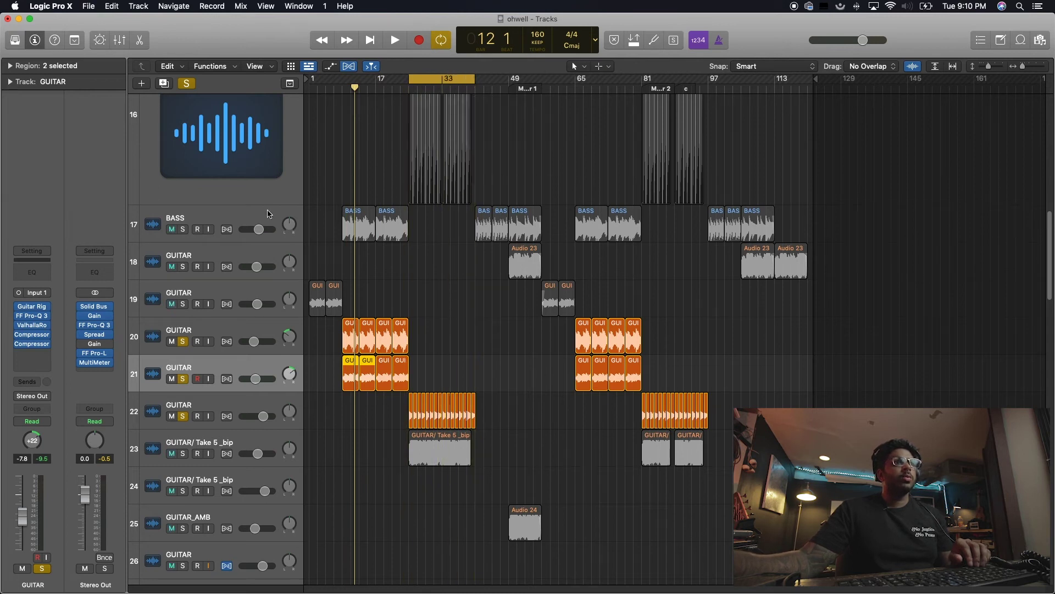
left_click(165, 421)
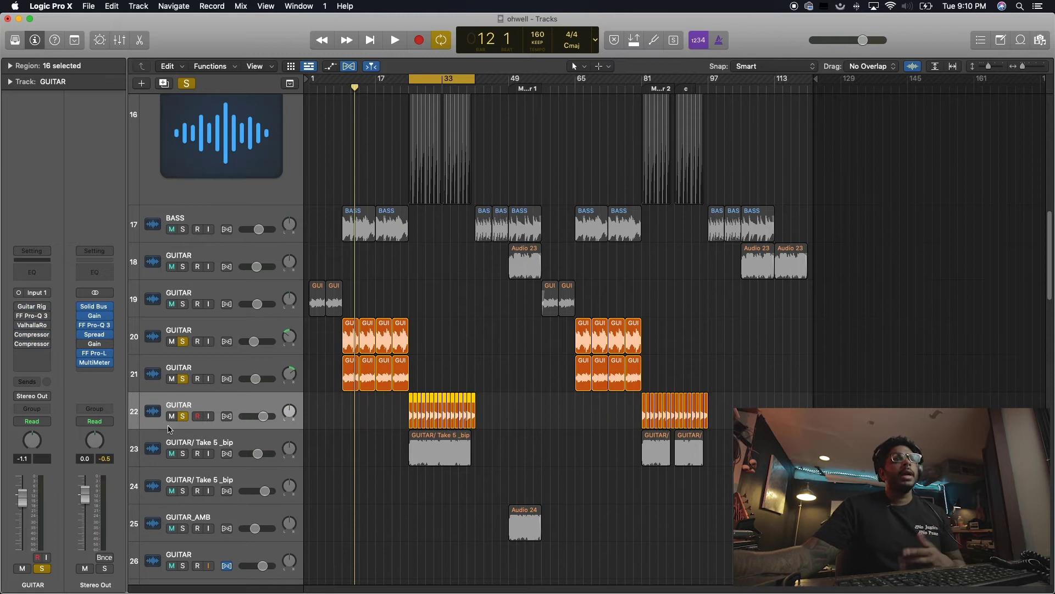
Solo track 23, GUITAR/ Take 5 _bip, and play it together with guitar track 22 from bar 25.
scroll(212, 461, "up", 8)
scroll(209, 461, "down", 10)
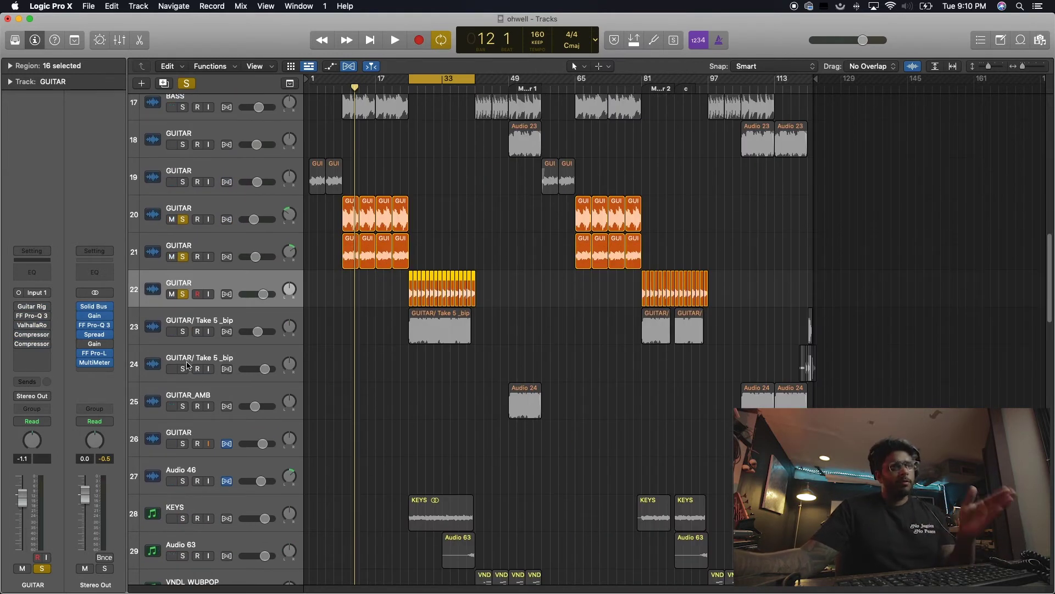
left_click(175, 335)
left_click(182, 331)
key("space")
left_click_drag(472, 416, 385, 262)
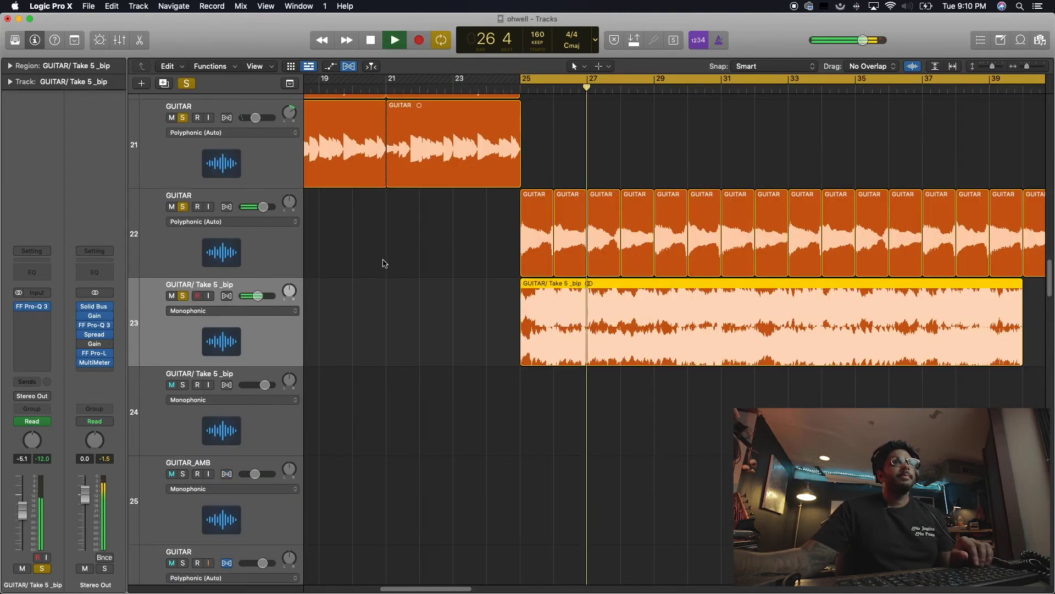
Select guitar track 22 and switch its plug-in chain on and off during playback to compare the sound.
left_click(255, 242)
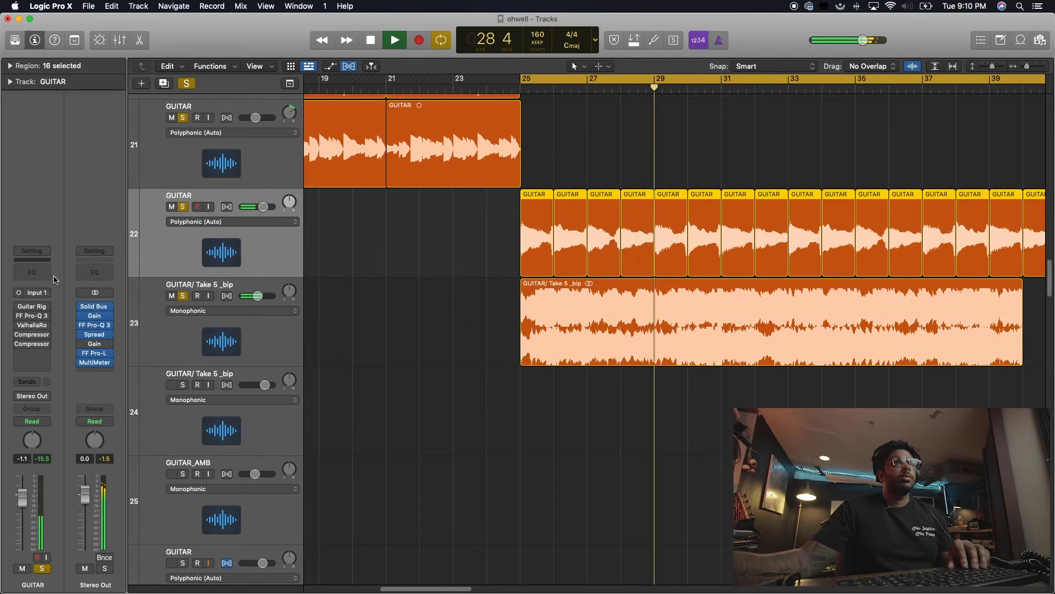
left_click(18, 307)
left_click(18, 309)
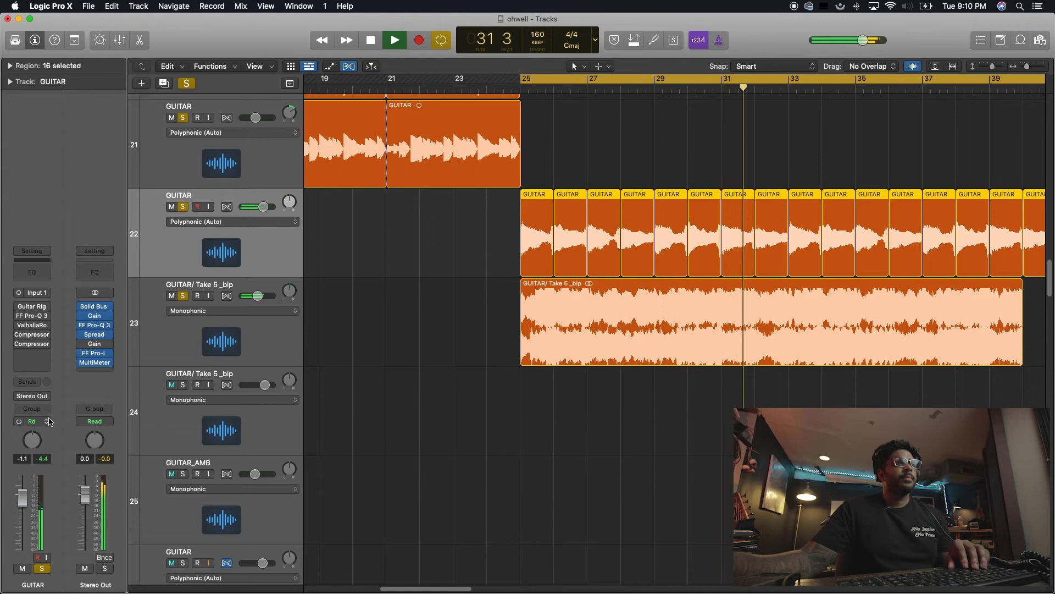
key("z")
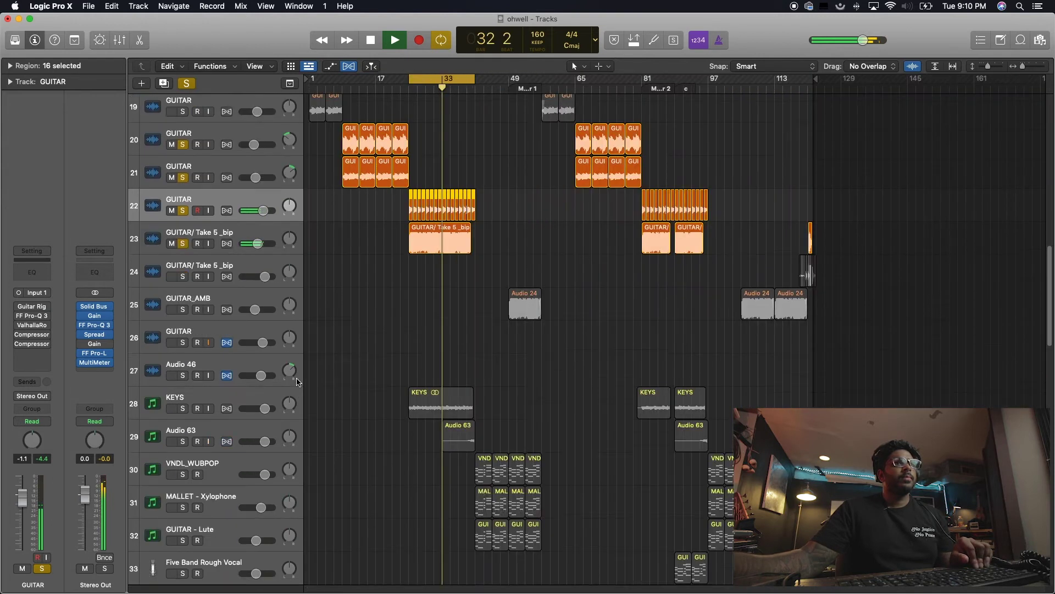
Clear all track solos, enable track 22's plug-in chain, and play the full mix within the cycle range.
key("space")
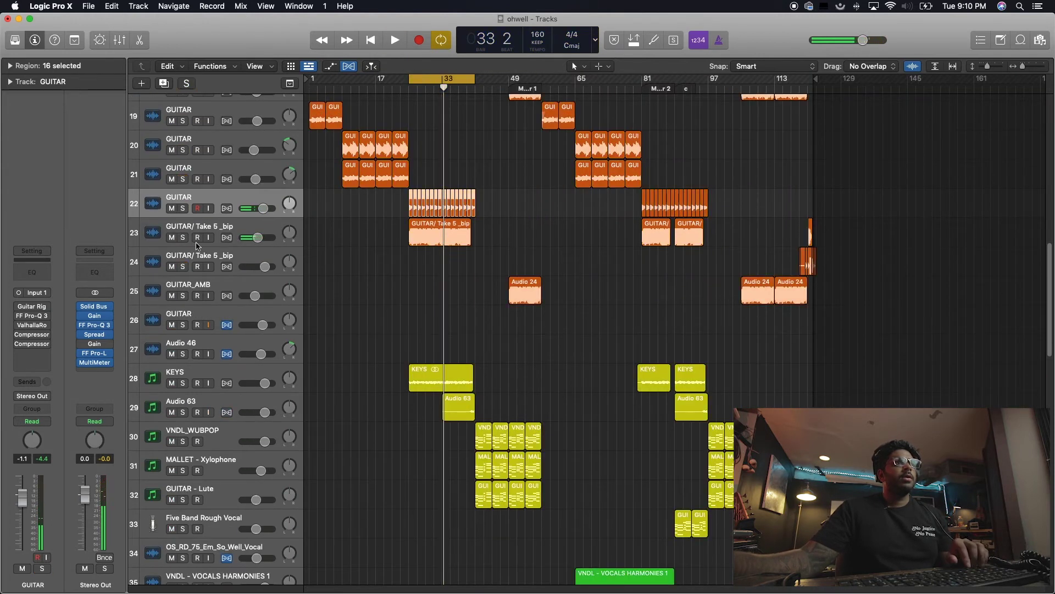
key("z")
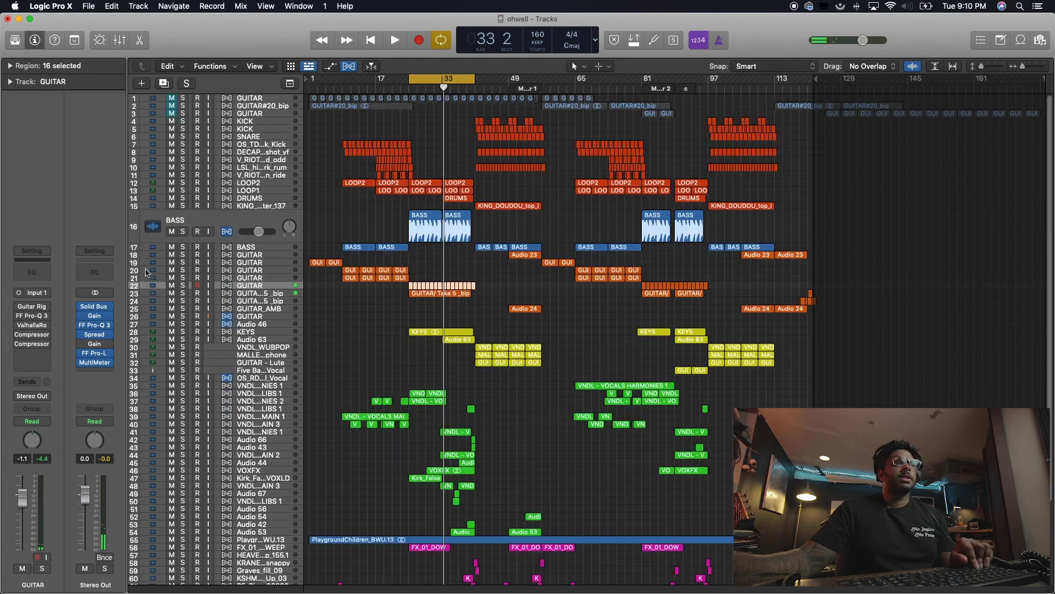
key("space")
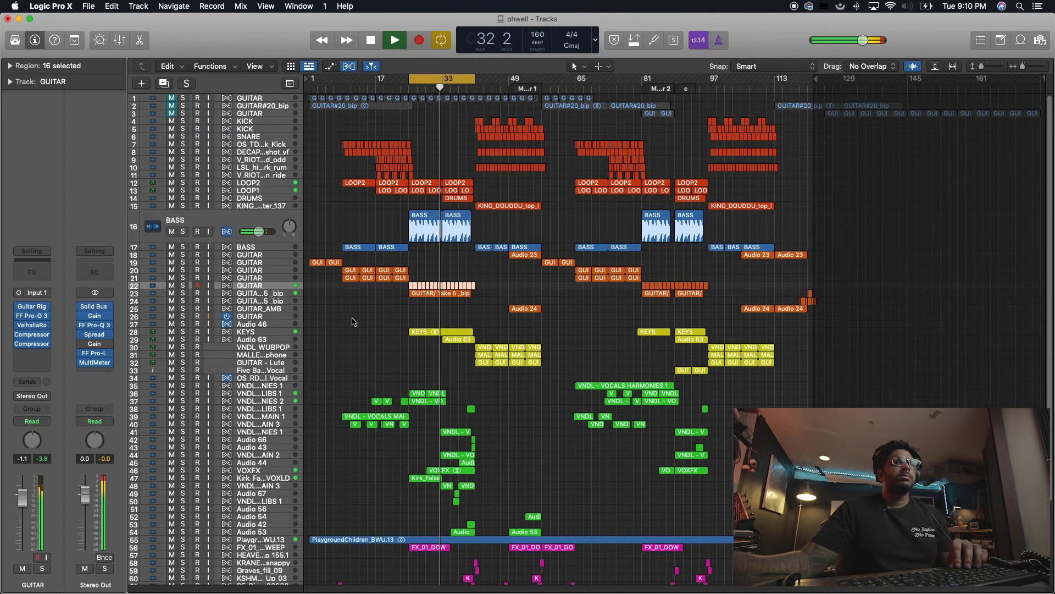
key("space")
Solo guitar track 22 and play it alone from bar 25 with its plug-in chain.
left_click(183, 286)
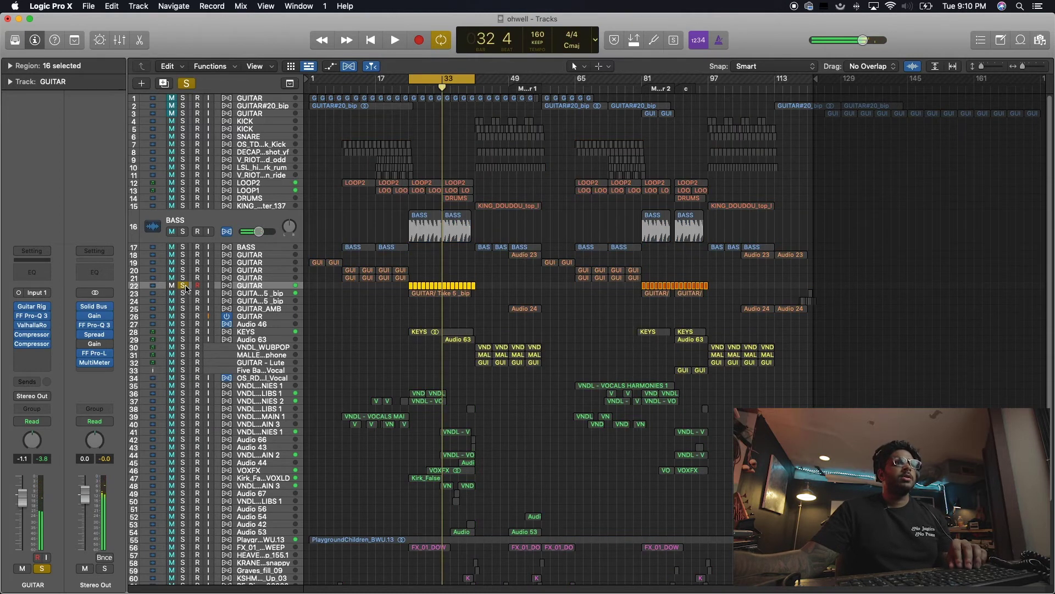
key("space")
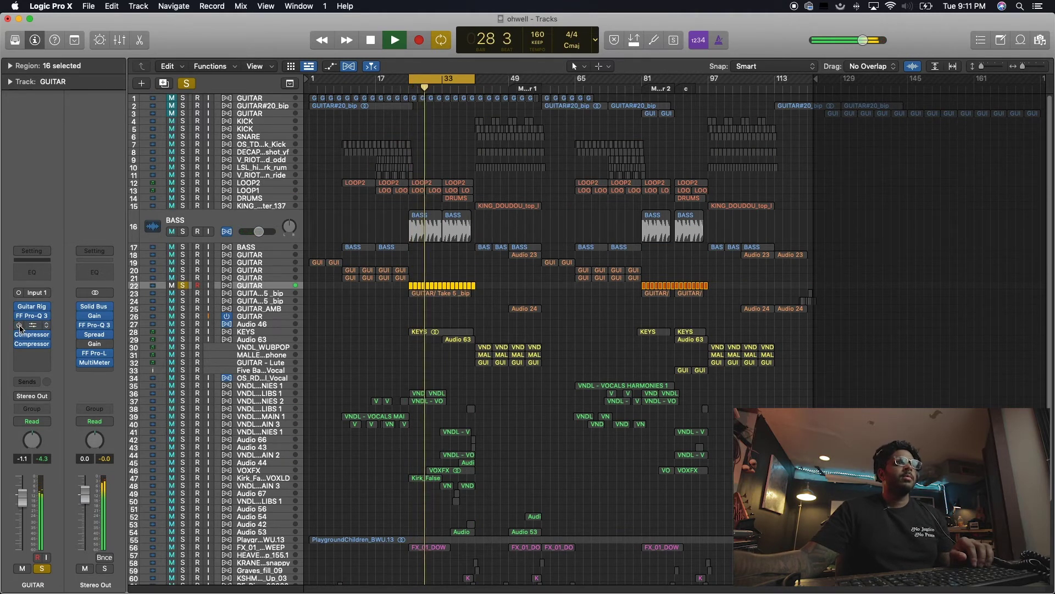
key("space")
left_click_drag(504, 407, 378, 226)
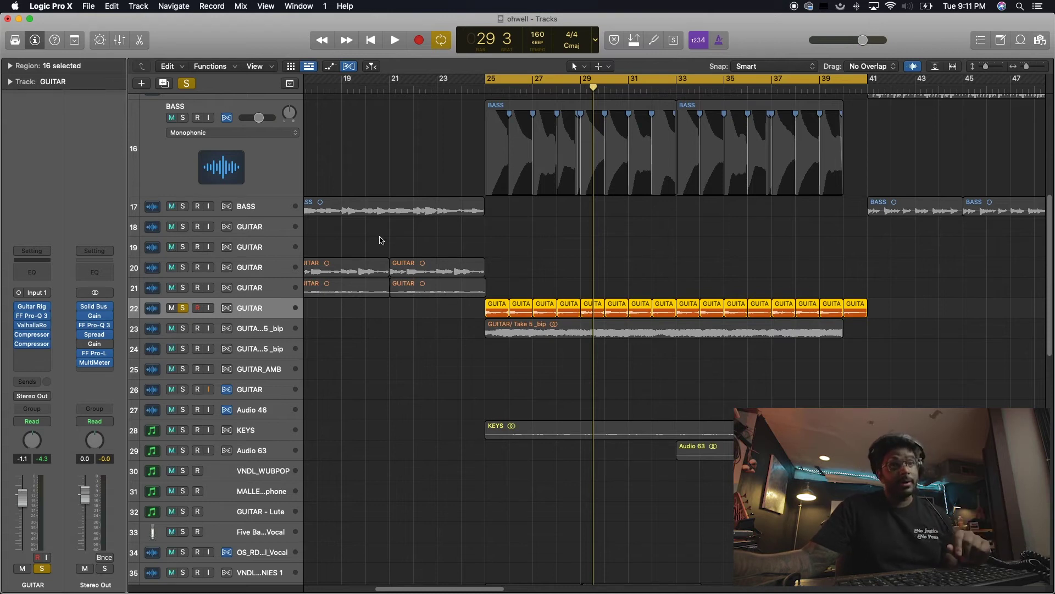
Play soloed guitar track 22 from bar 25, then move the solo to track 23, GUITAR/ Take 5 _bip.
key("space")
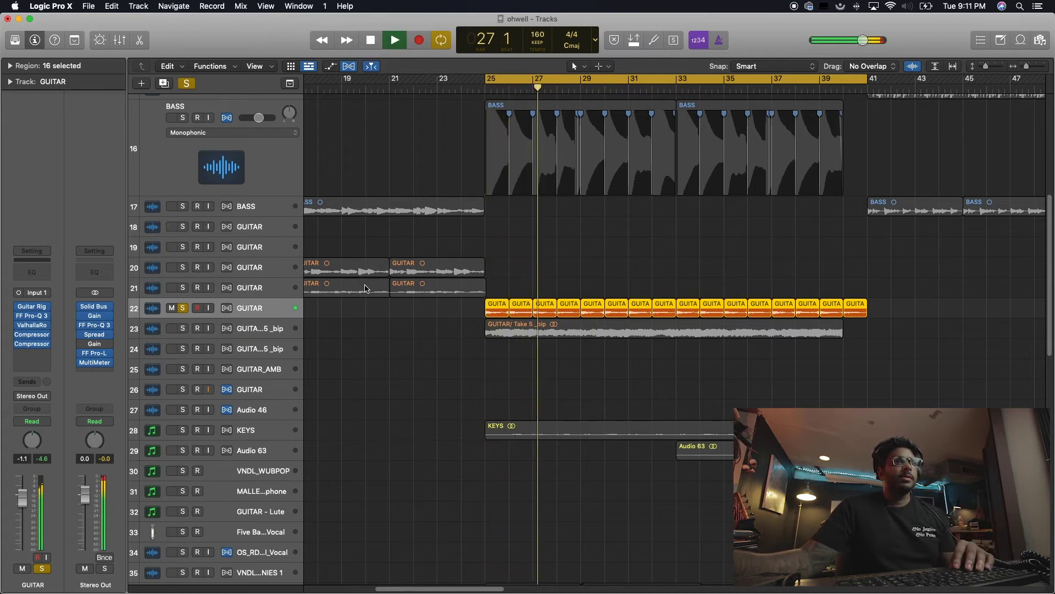
left_click(182, 309)
left_click(183, 329)
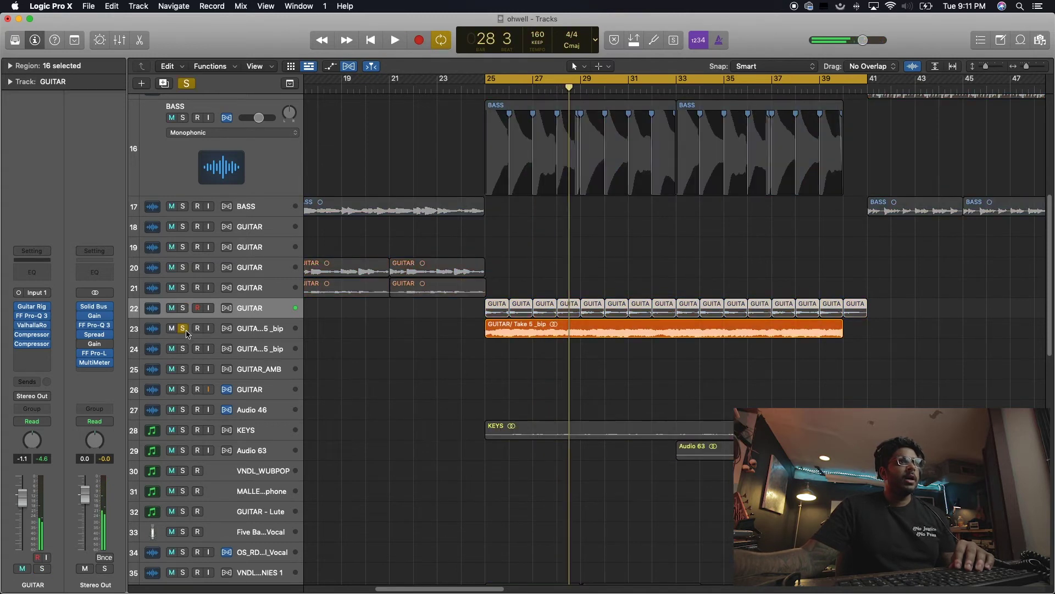
left_click(256, 336)
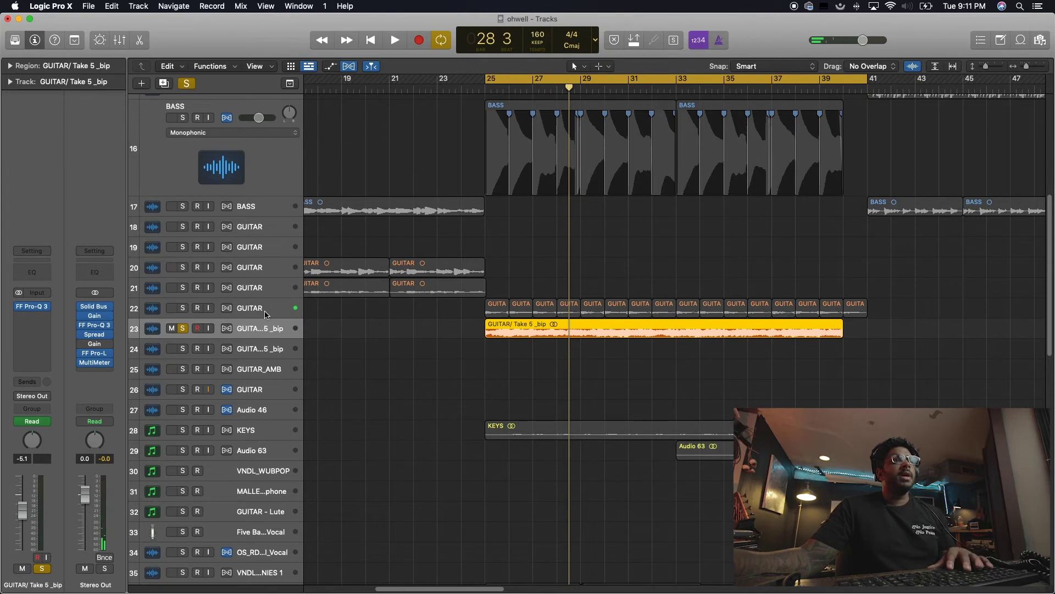
Select guitar track 22 and return the solo to it alone for another playback from bar 25.
left_click(268, 315)
left_click(182, 309)
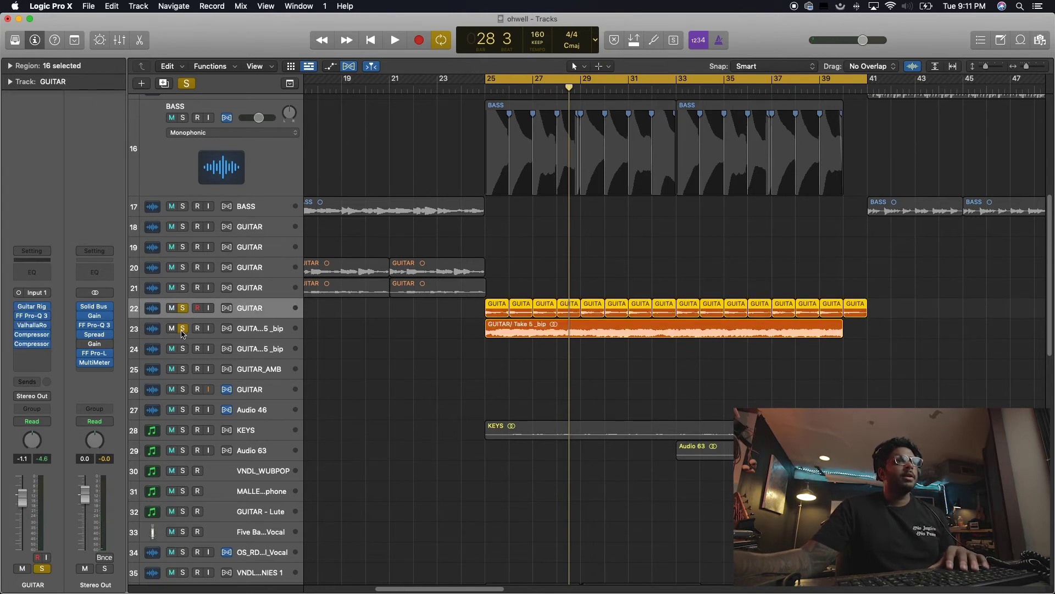
left_click(183, 329)
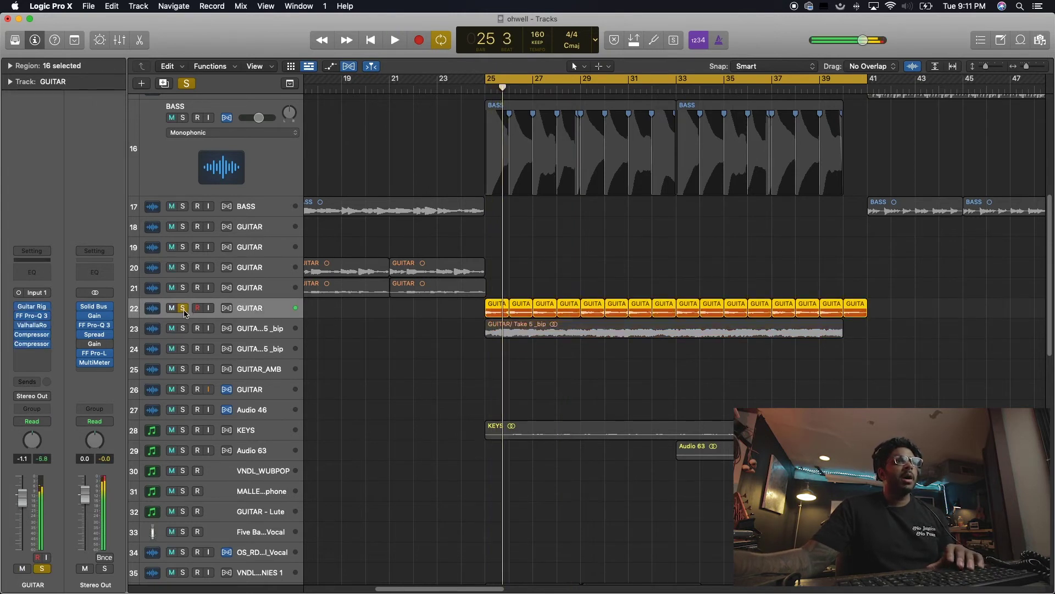
Switch the solo from guitar track 22 to track 23, GUITAR/ Take 5 _bip, and play it alone.
left_click(183, 308)
left_click(183, 328)
left_click(189, 330)
key("space")
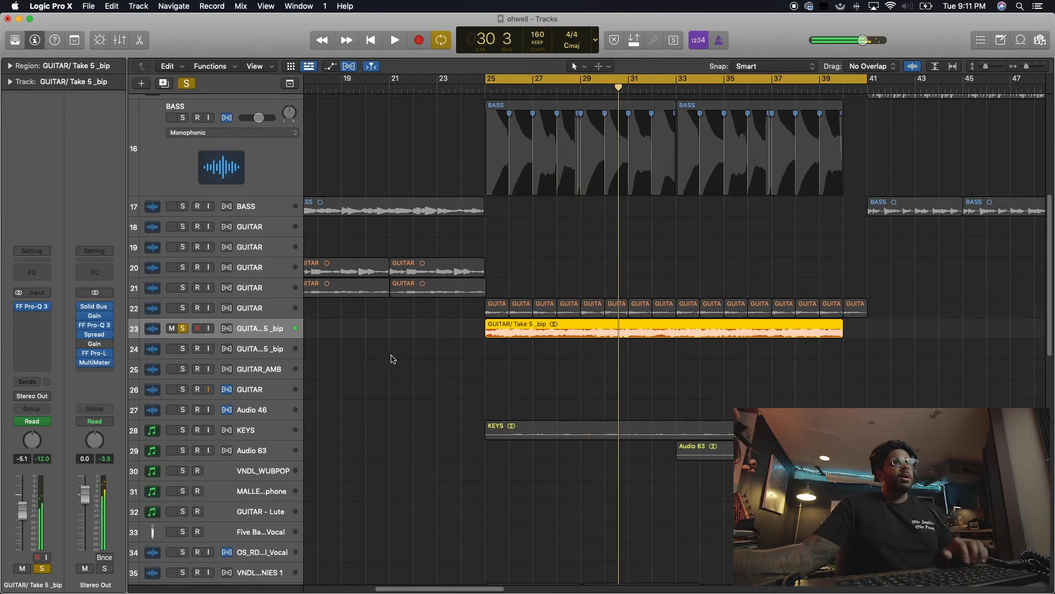
Clear track 23's solo, solo guitar track 22 instead, and play it alone within the cycle range.
left_click_drag(530, 327, 452, 262)
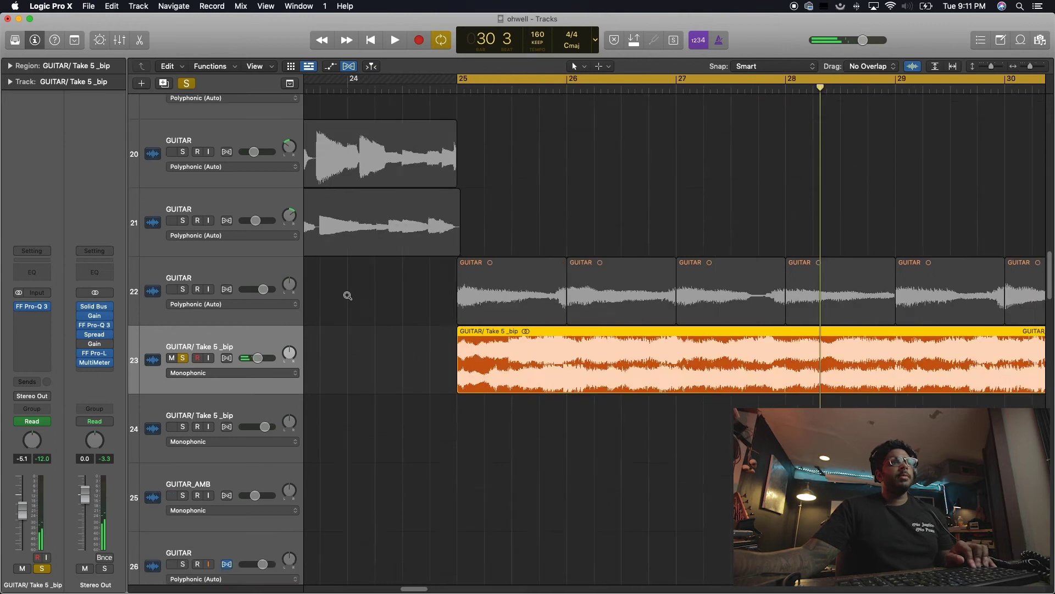
left_click(182, 349)
left_click(156, 299)
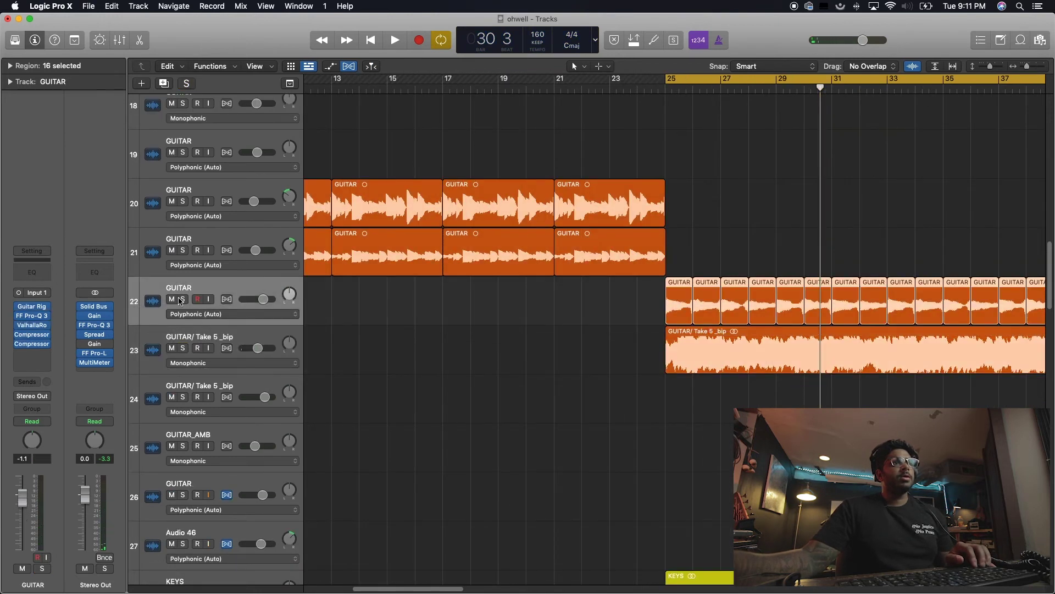
left_click(182, 299)
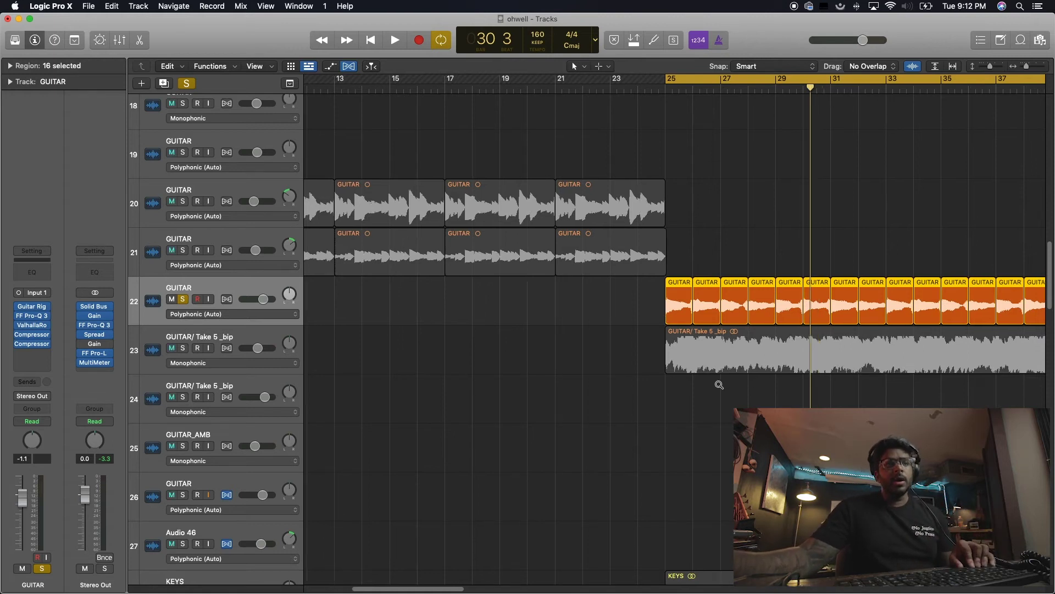
key("z")
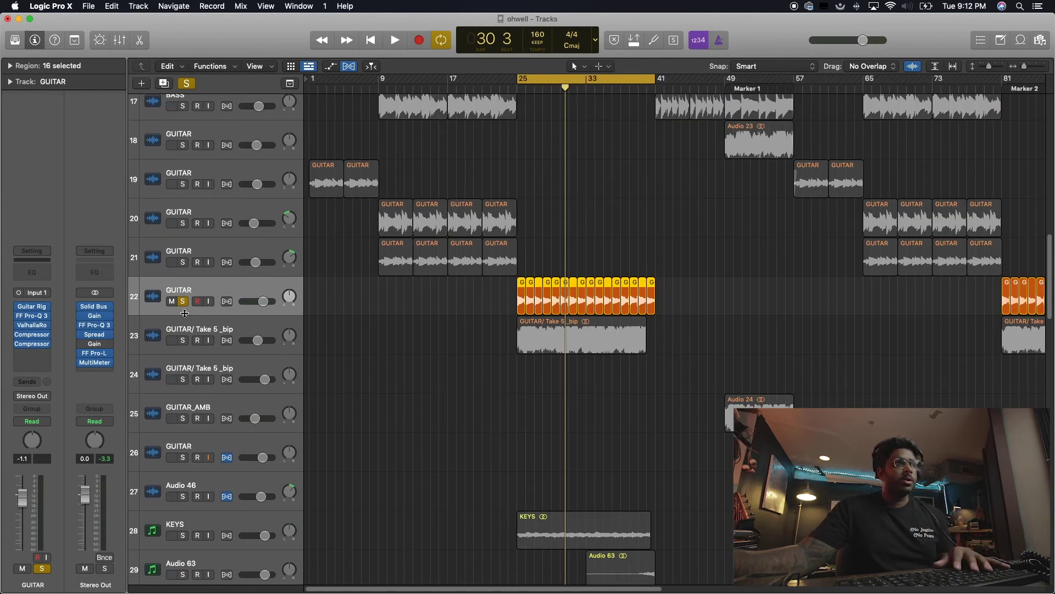
key("space")
mouse_move(24, 329)
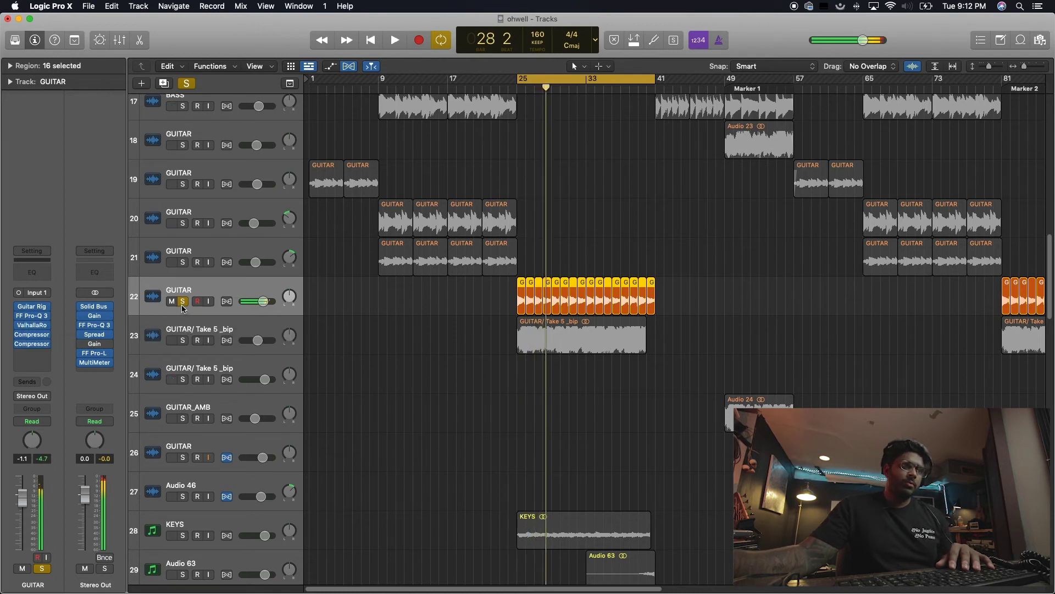
key("space")
Unsolo guitar track 22, then solo and select GUITAR/ Take 5 _bip on track 23 to hear it by itself.
key("s")
left_click(183, 339)
left_click(170, 332)
key("space")
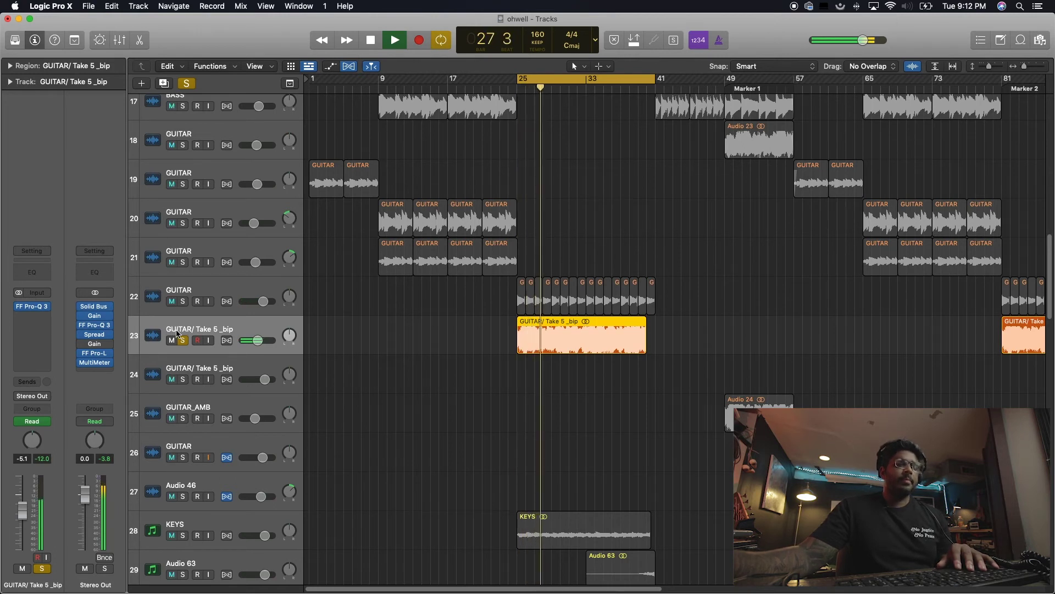
key("space")
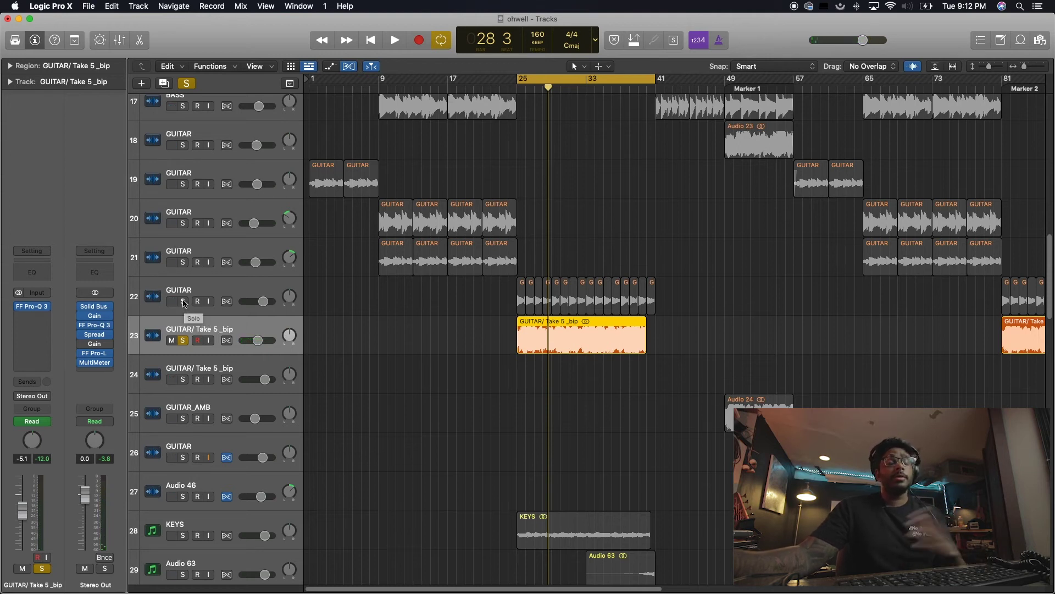
Solo guitar track 22 alongside track 23, play both together from bar 25, and clear both solos.
left_click(183, 302)
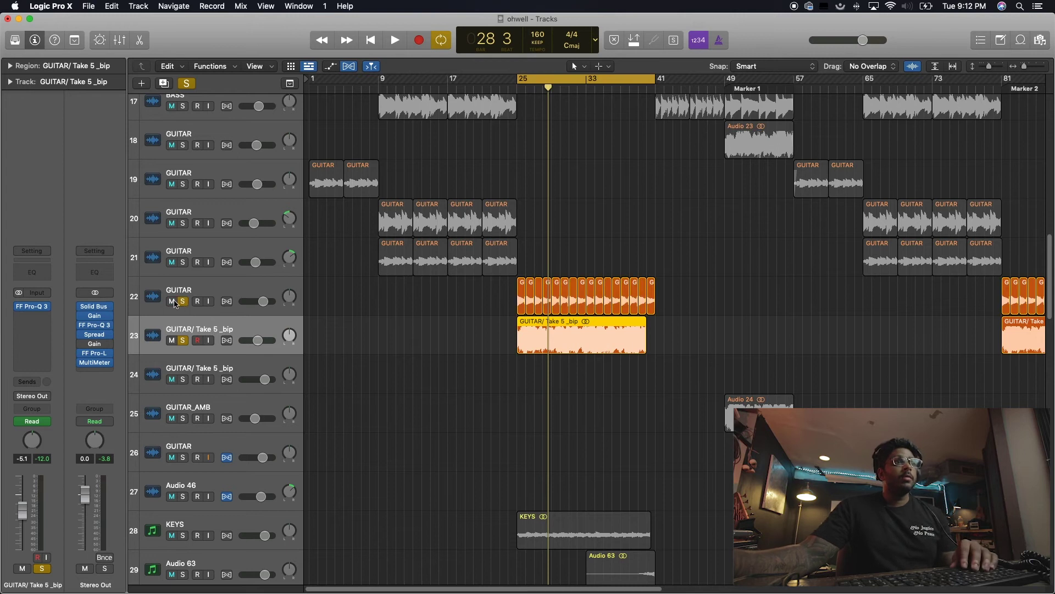
left_click(137, 304)
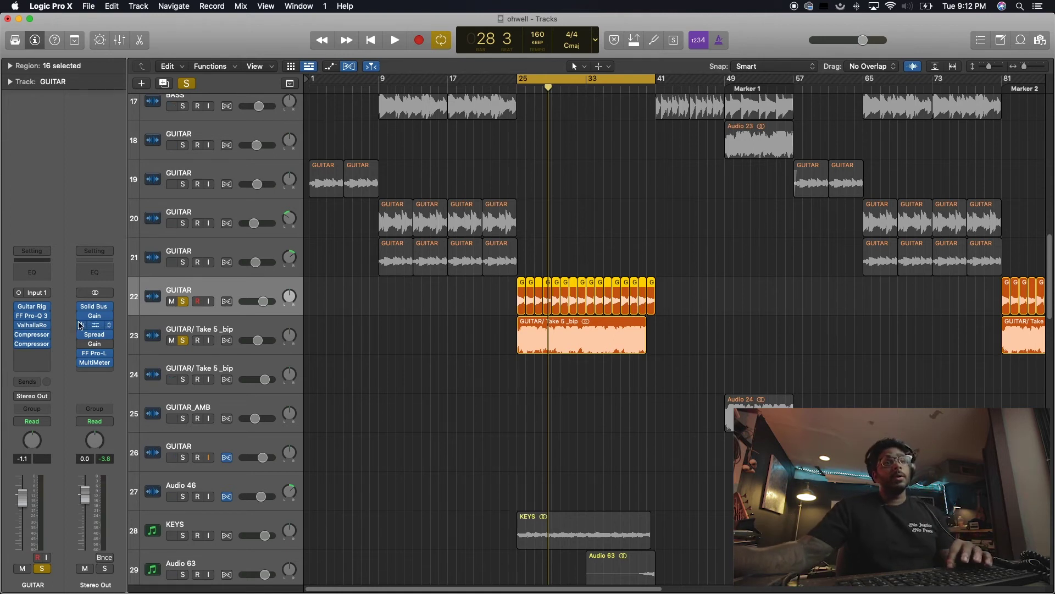
left_click(445, 429)
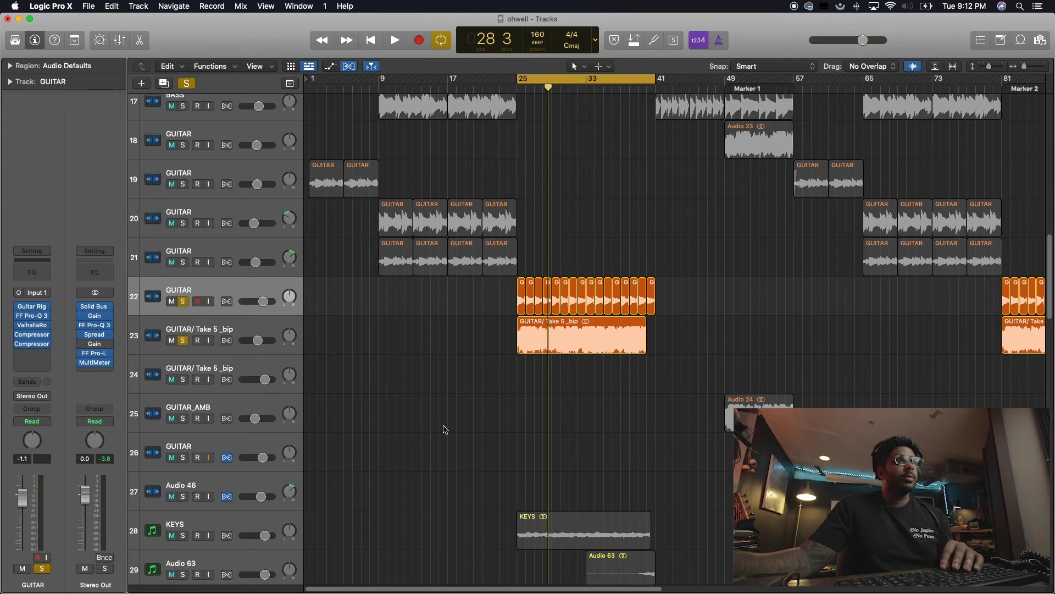
key("space")
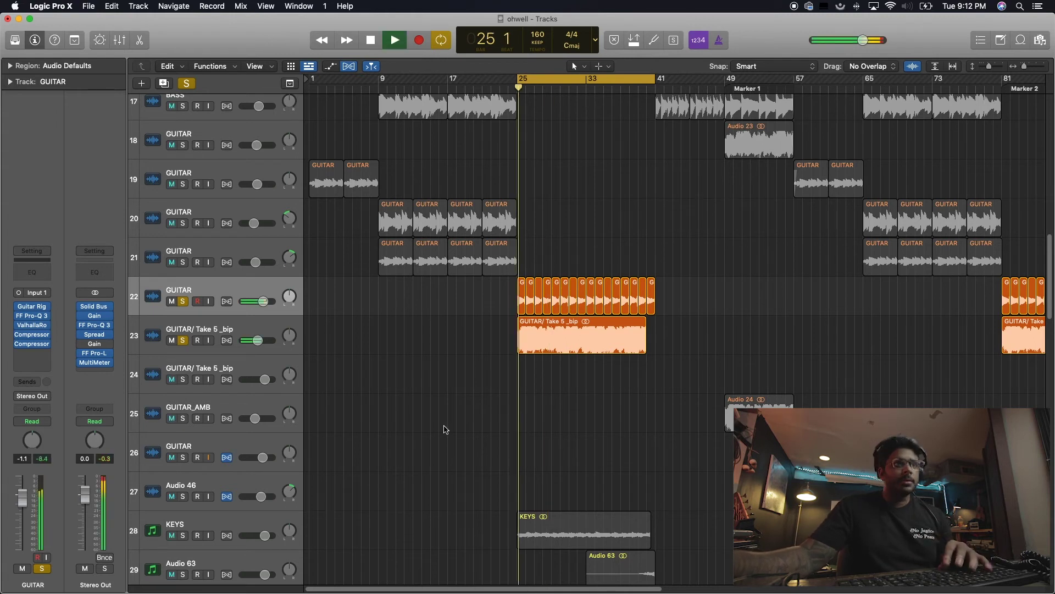
key("z")
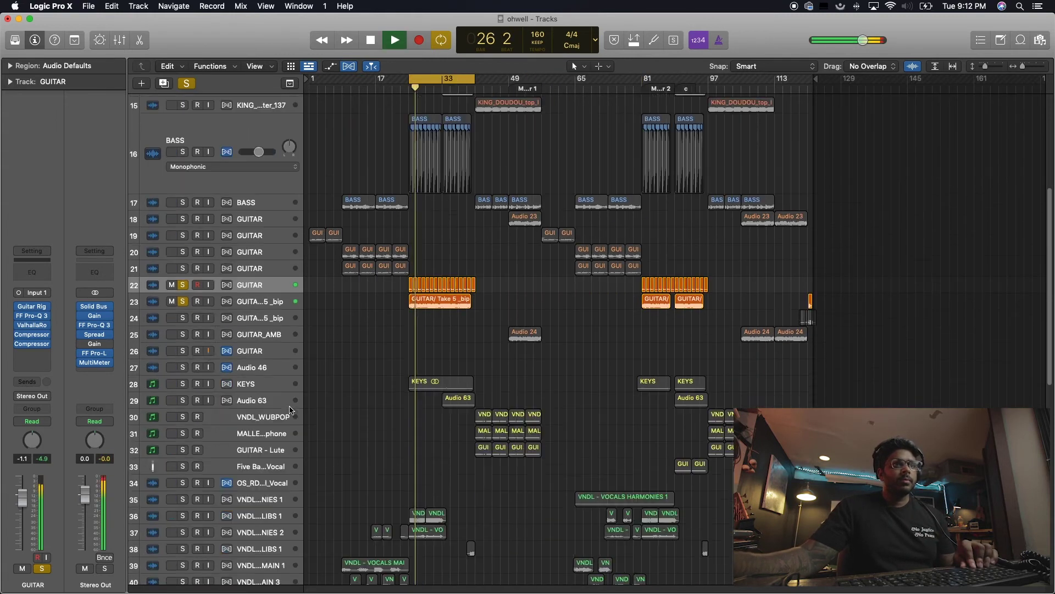
left_click(277, 299)
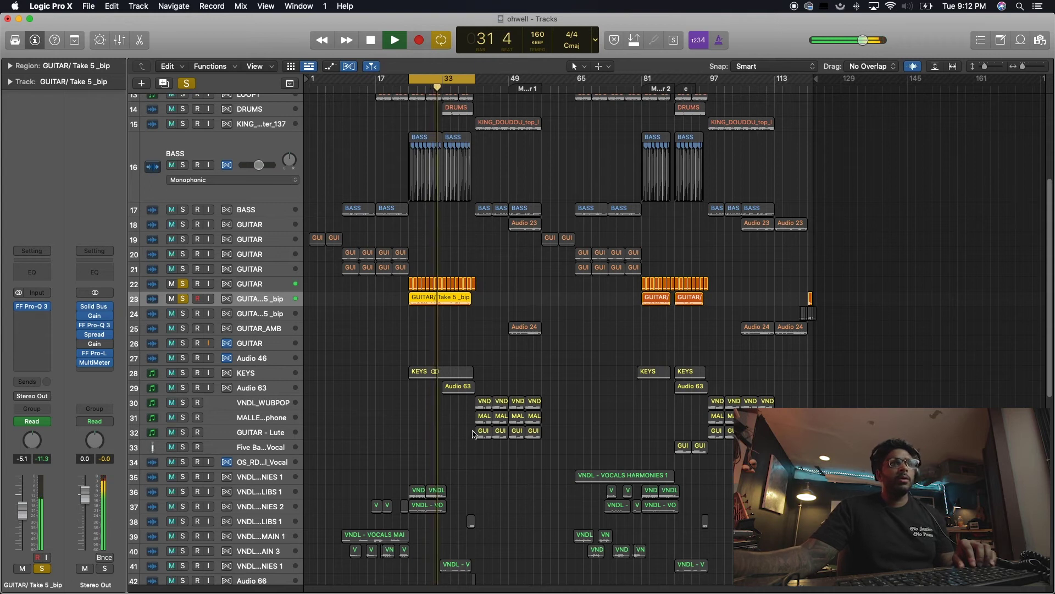
key("space")
left_click(183, 299)
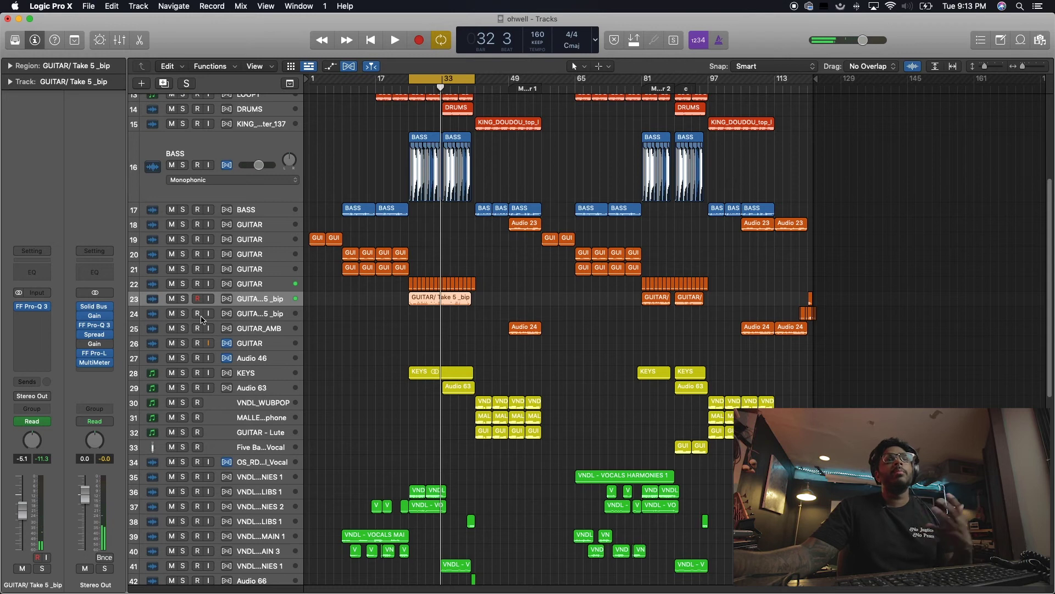
Set the cycle range to bars 49–57 at Marker 1 and show the whole arrangement.
scroll(322, 383, "up", 1)
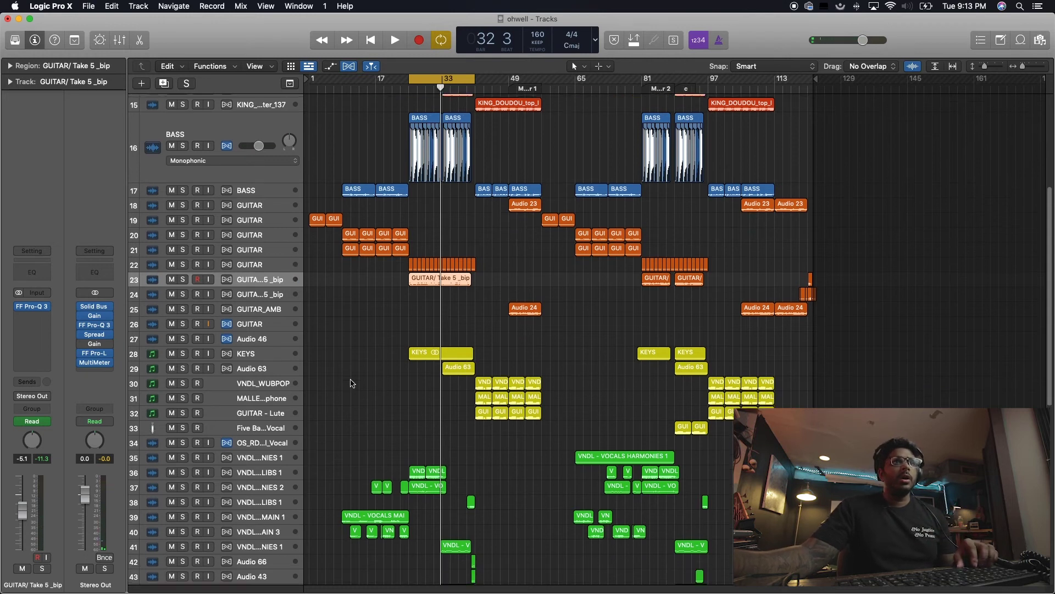
left_click_drag(608, 471, 393, 253)
scroll(676, 187, "up", 5)
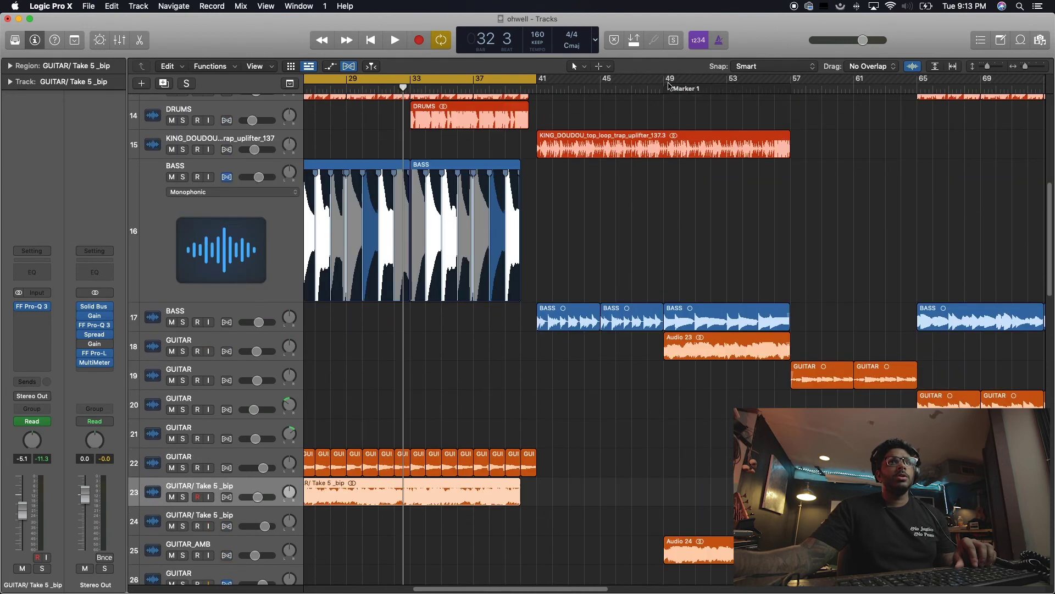
left_click(611, 307, "ctrl+alt")
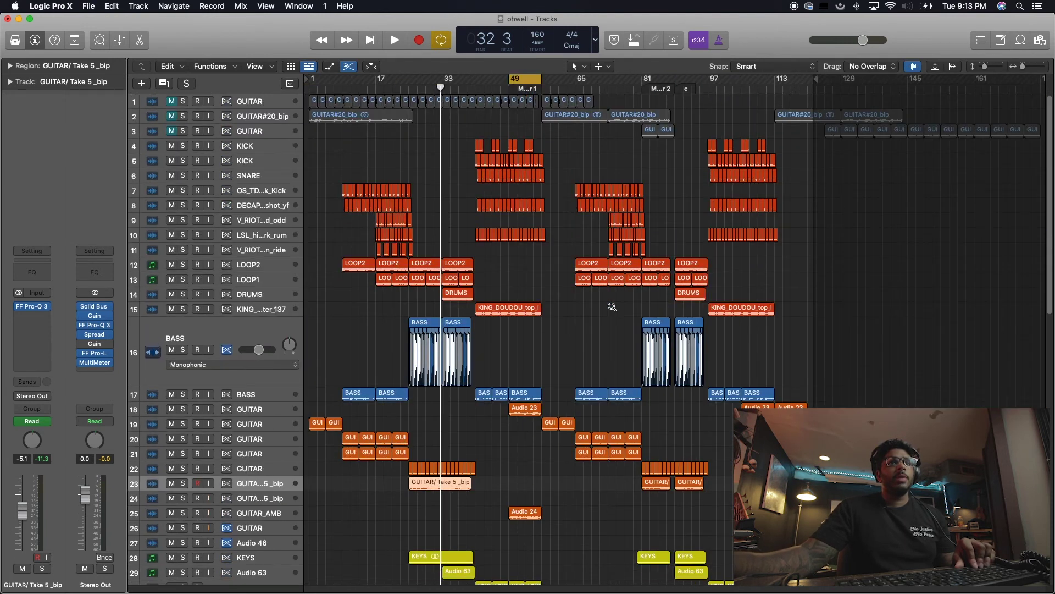
left_click(611, 306, "ctrl+alt")
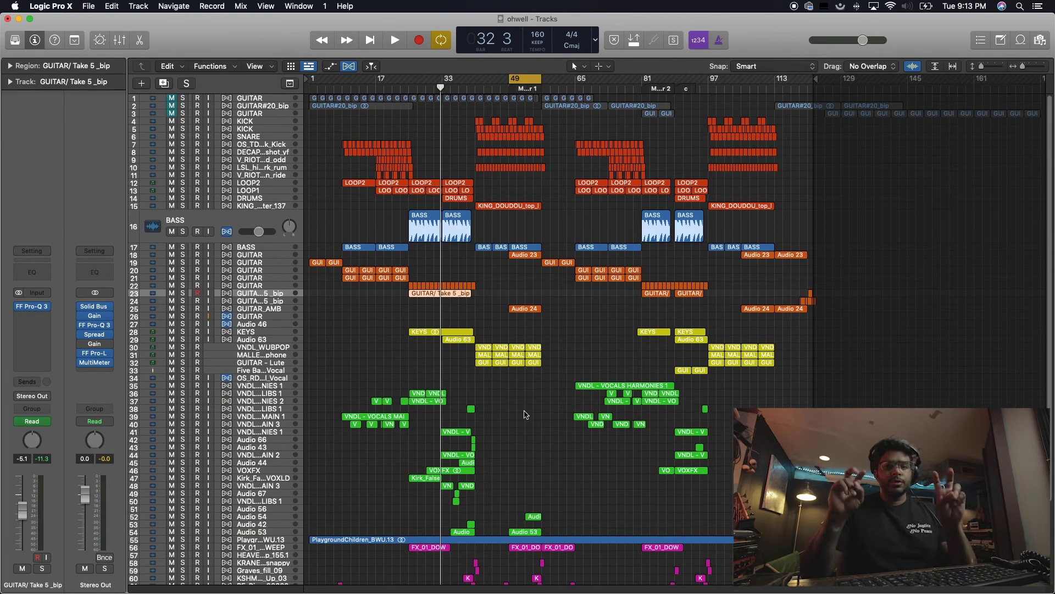
scroll(521, 352, "down", 1)
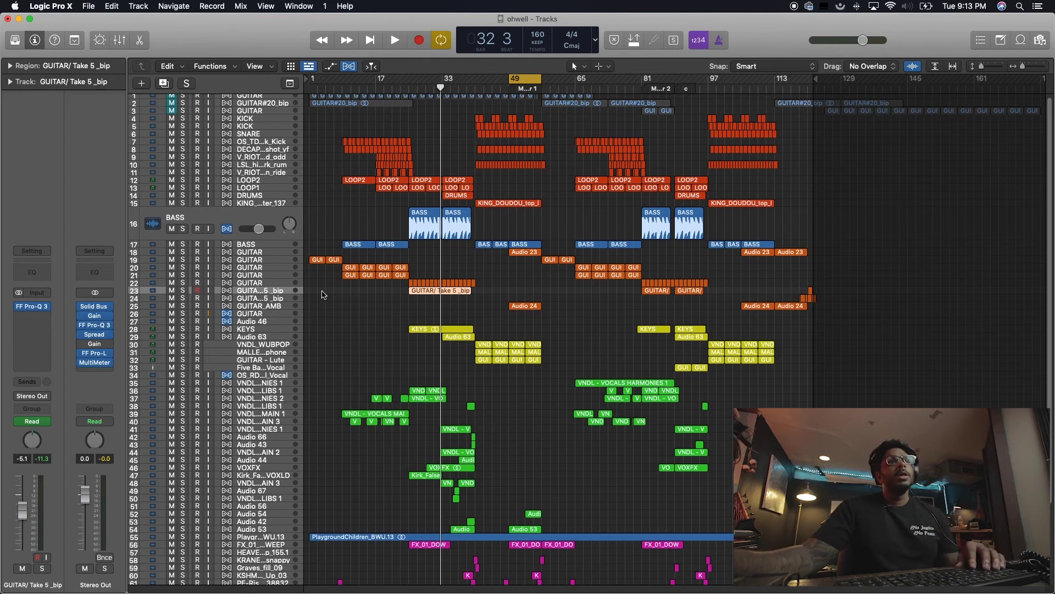
left_click(184, 291)
left_click(190, 298)
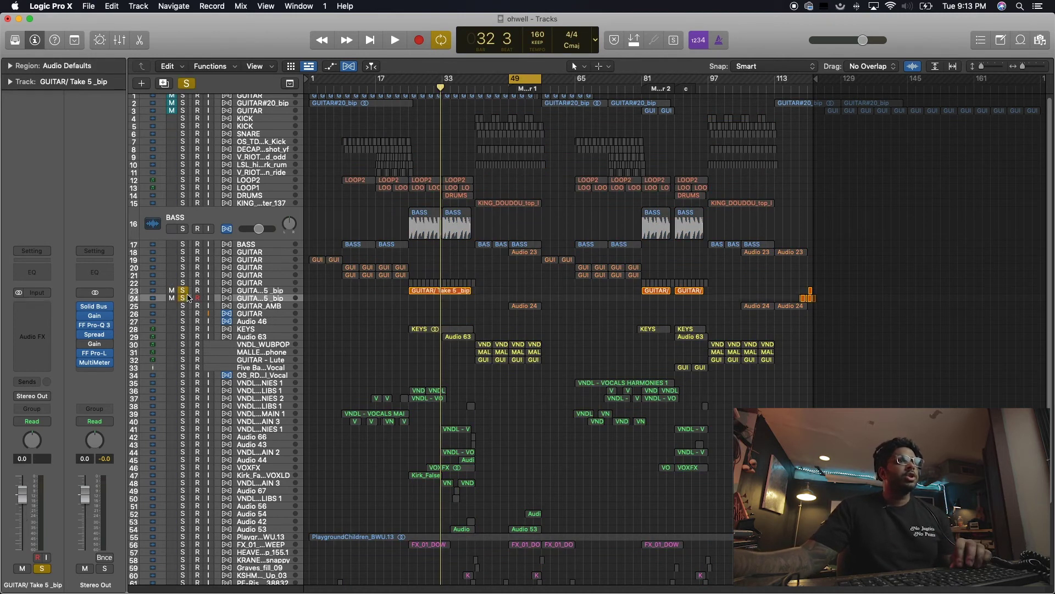
left_click(182, 290)
left_click(183, 313)
left_click(183, 313)
Solo GUITAR_AMB track 25 and guitar track 18, and play Audio 23 and Audio 24 together from bar 49.
left_click(183, 306)
left_click(183, 252)
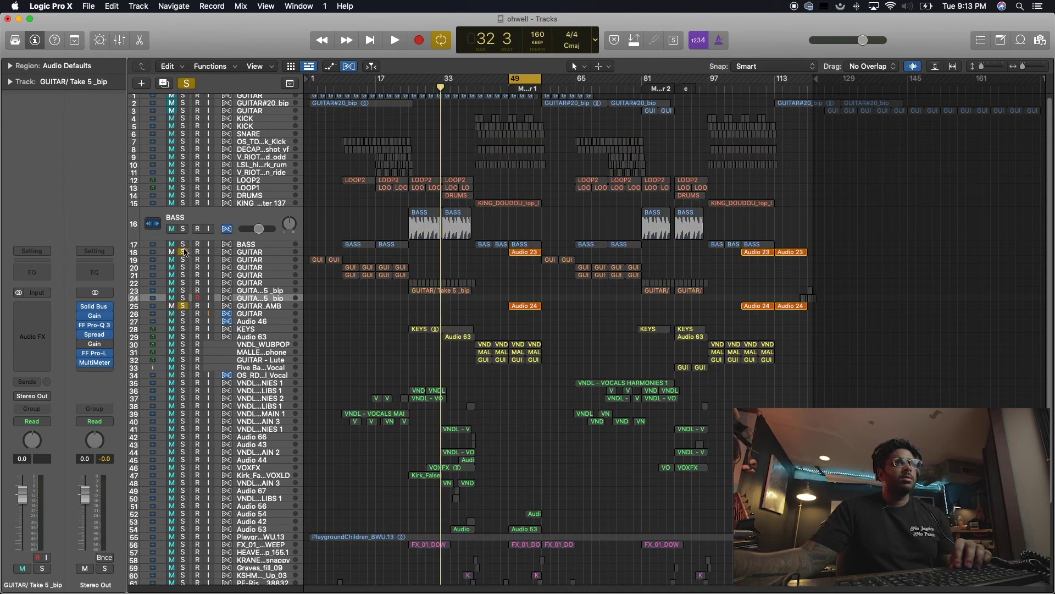
key("space")
left_click_drag(639, 376, 460, 209)
key("space")
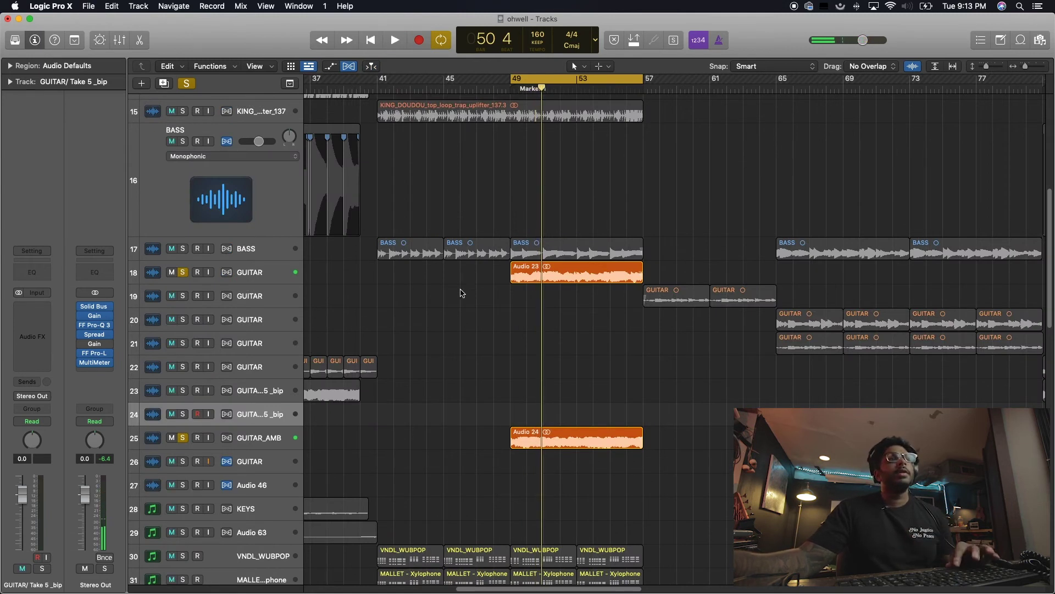
key("space")
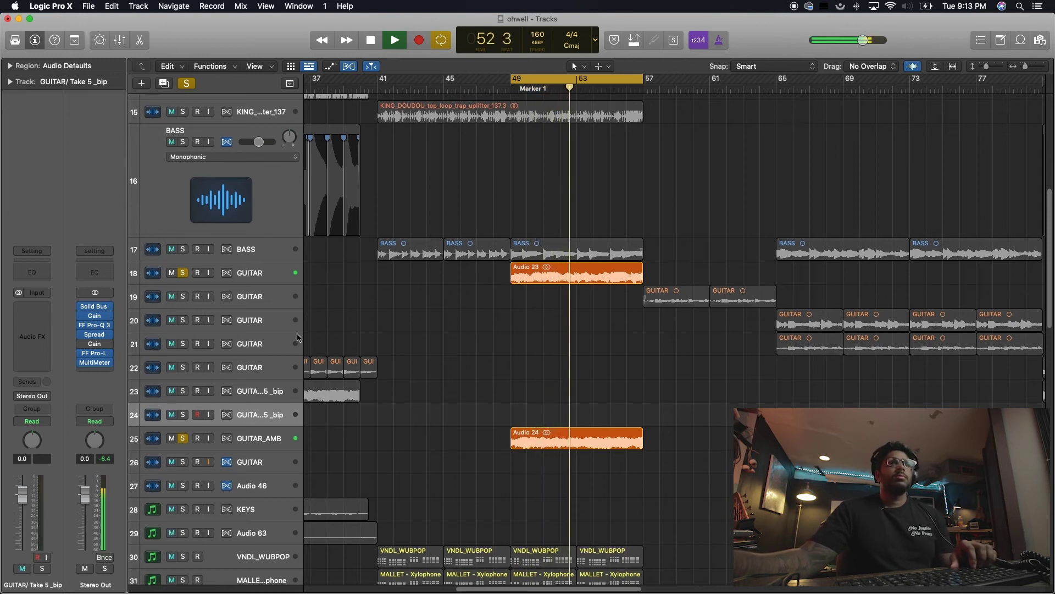
Add BASS track 17 to the soloed guitars during playback, unsolo it again, and stop playback.
left_click(185, 250)
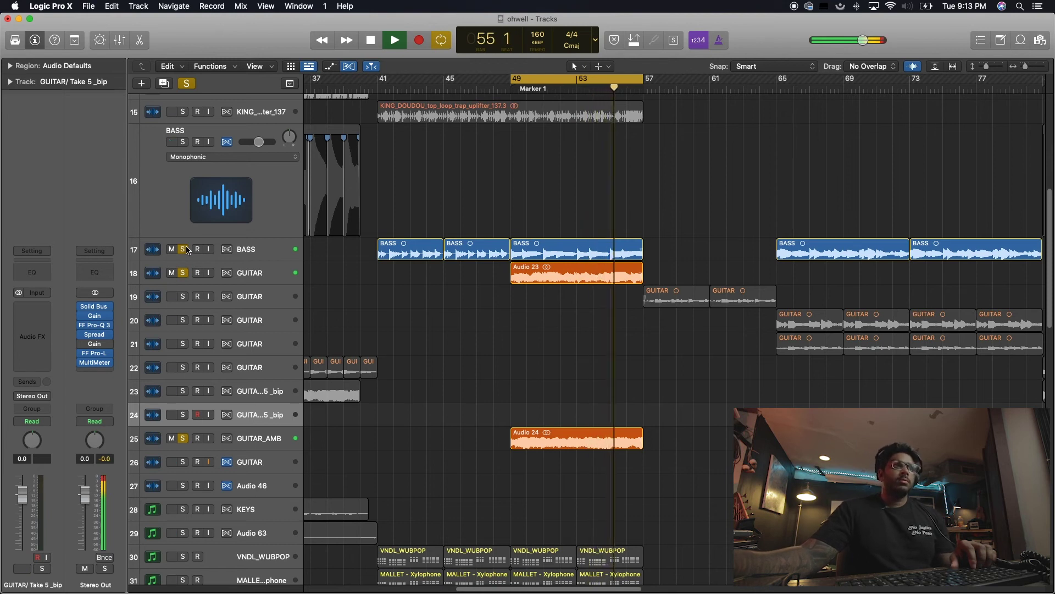
left_click(185, 249)
scroll(465, 429, "up", 1)
scroll(465, 429, "up", 8)
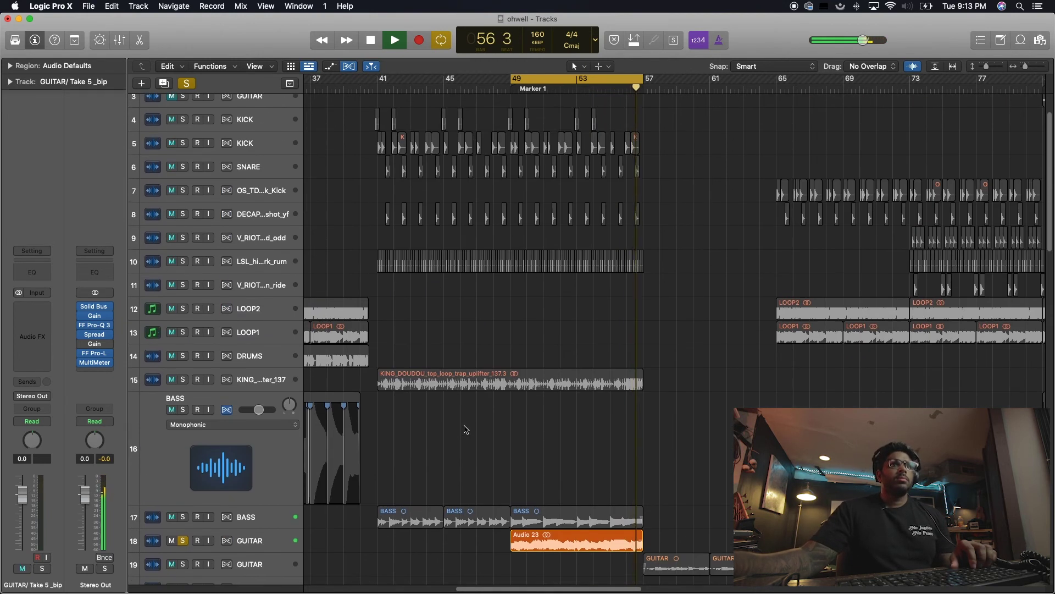
key("space")
Clear the solos on guitar track 18 and GUITAR_AMB track 25, and show the full arrangement.
scroll(468, 429, "up", 1)
left_click(469, 429, "ctrl+alt")
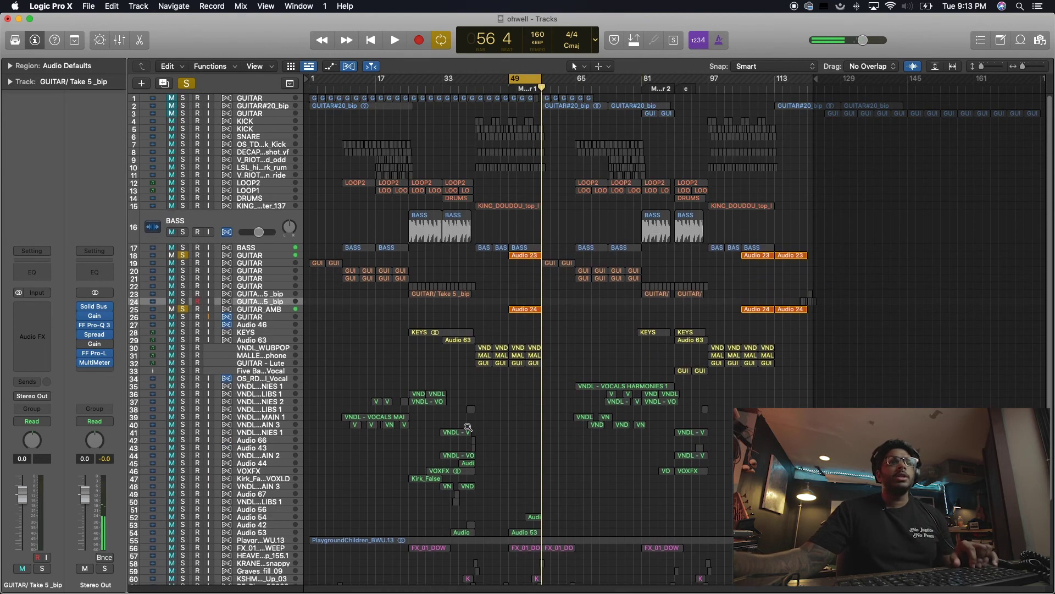
left_click(538, 268, "ctrl+alt")
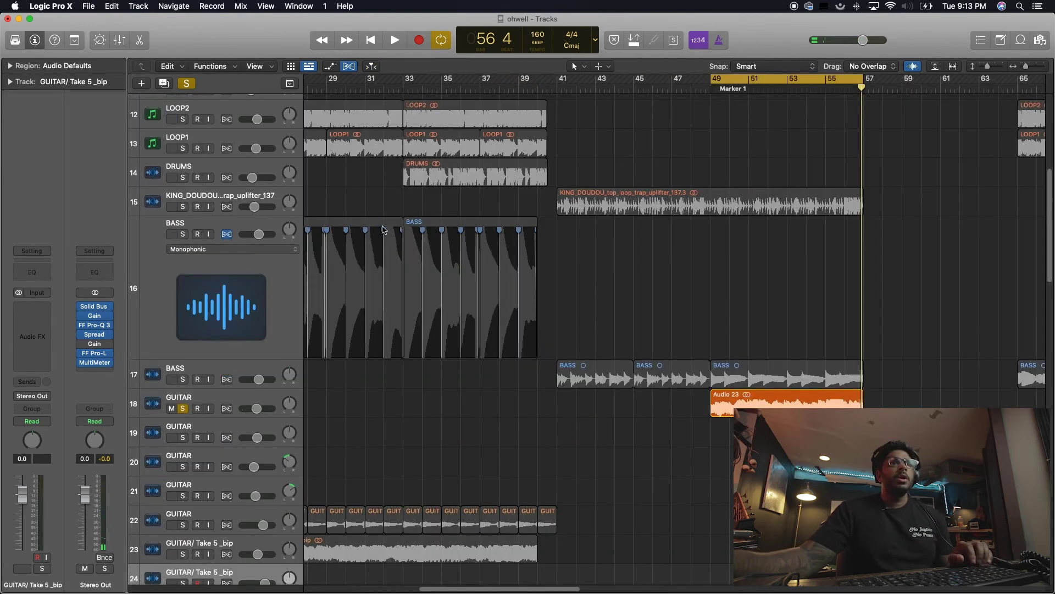
left_click(183, 408)
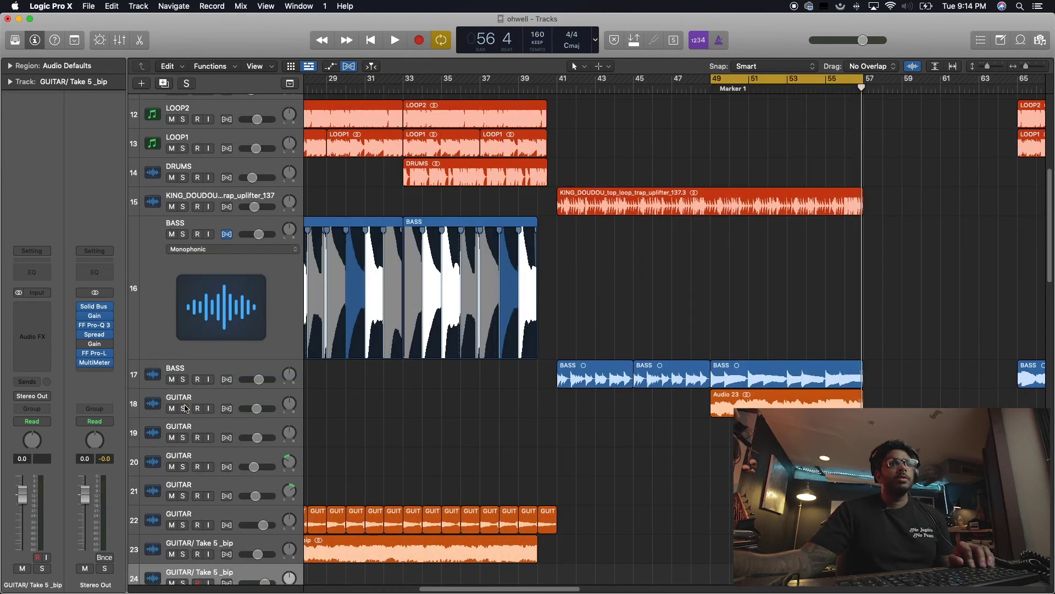
key("z")
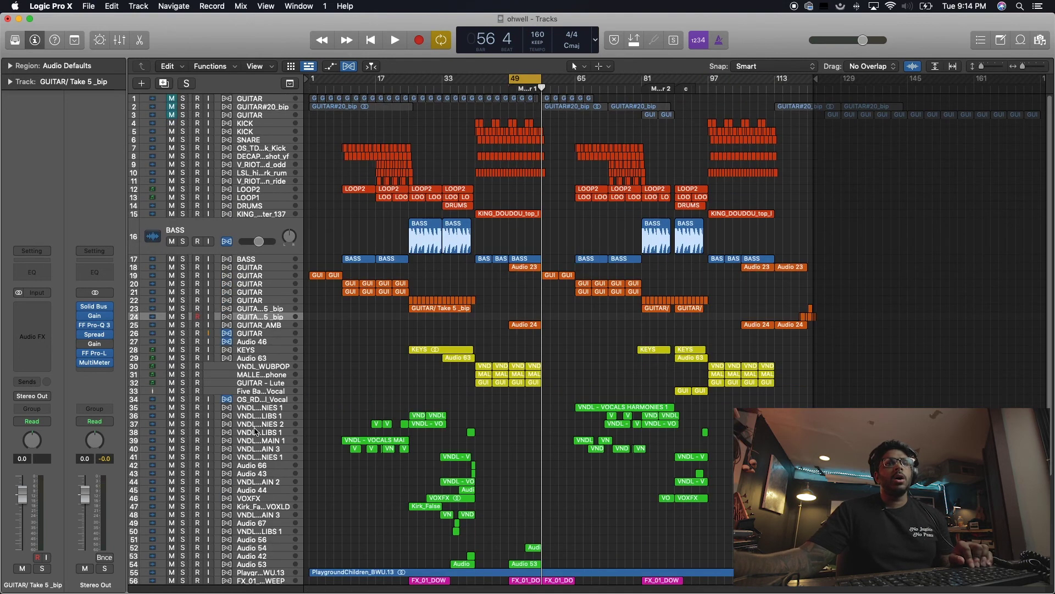
Select GUITAR_AMB track 25 and guitar track 18 in turn, and examine Audio 23 against the neighbouring bass and guitar regions at Marker 1.
left_click(284, 324)
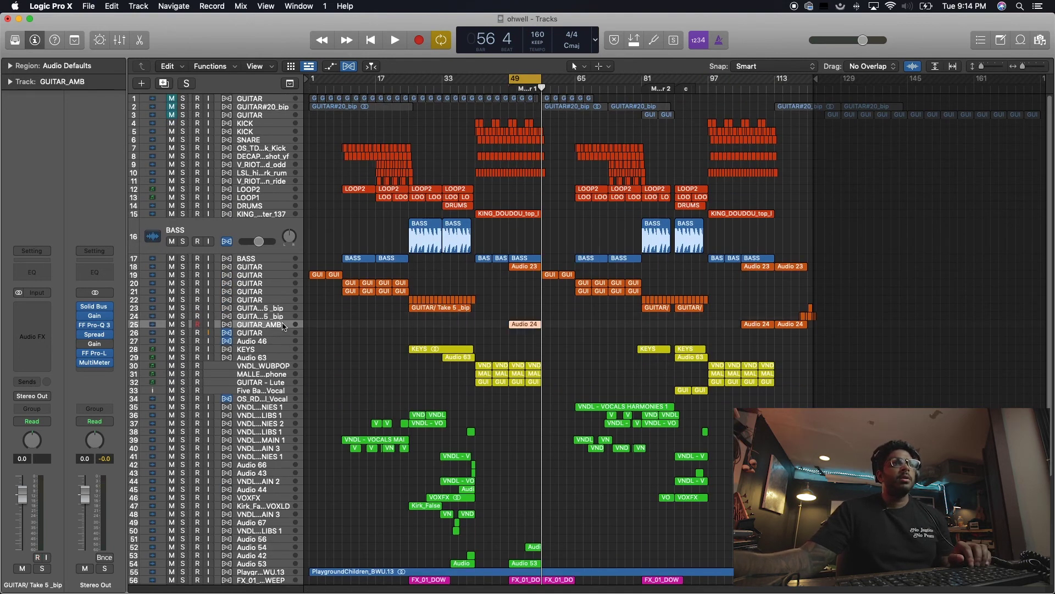
left_click(280, 267)
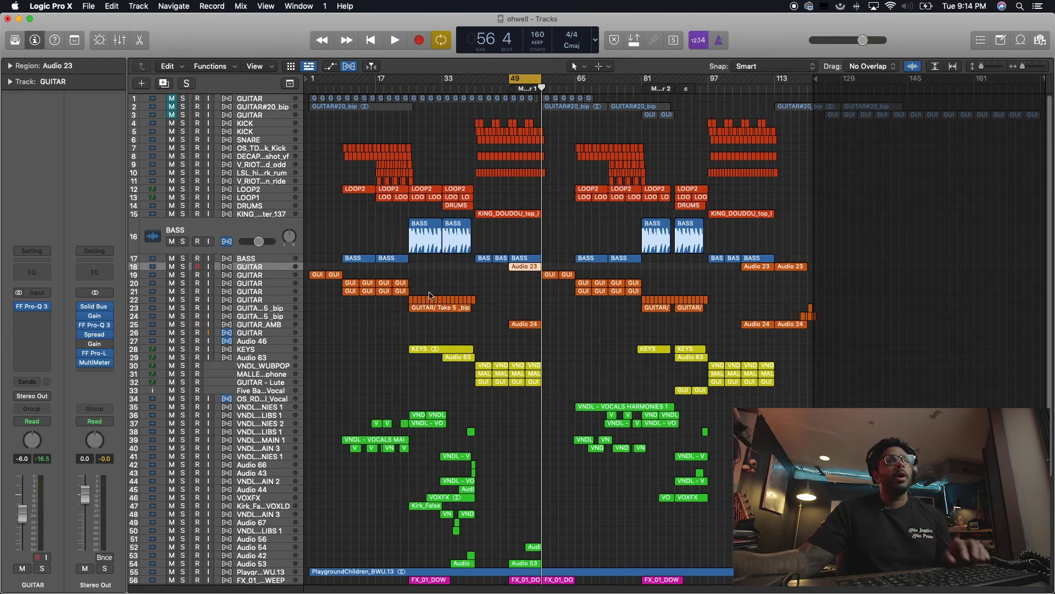
left_click_drag(545, 355, 471, 208)
scroll(865, 368, "down", 5)
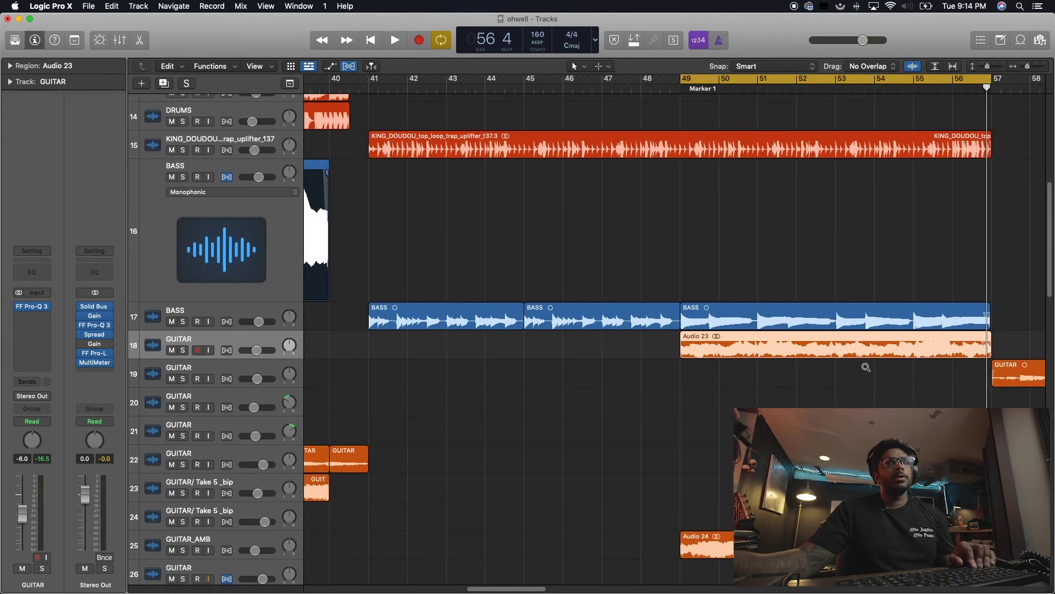
left_click(842, 389)
scroll(844, 382, "right", 2)
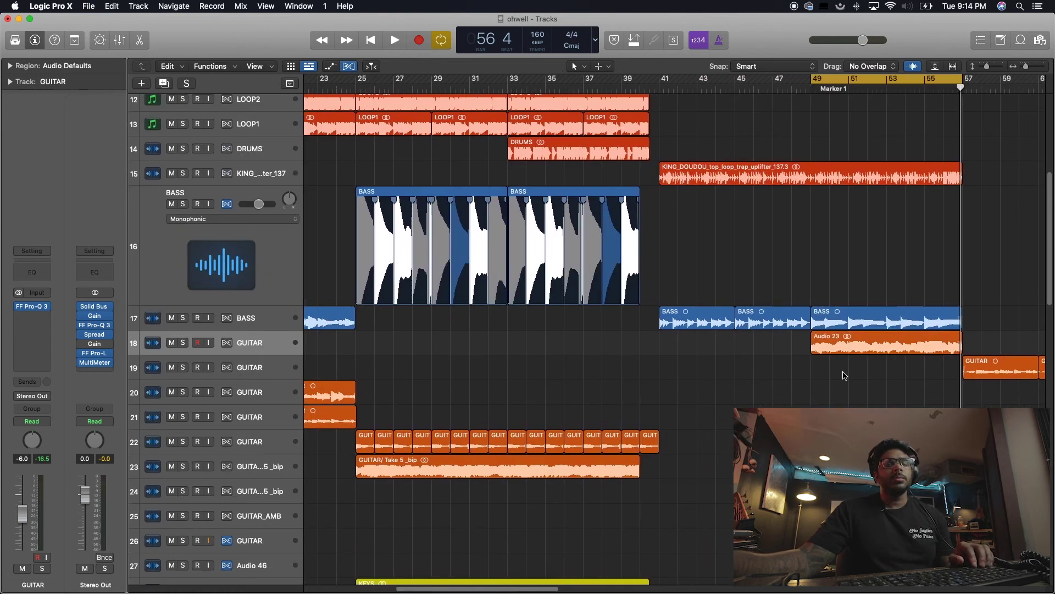
left_click_drag(962, 351, 1048, 363)
left_click(850, 332, "ctrl+alt")
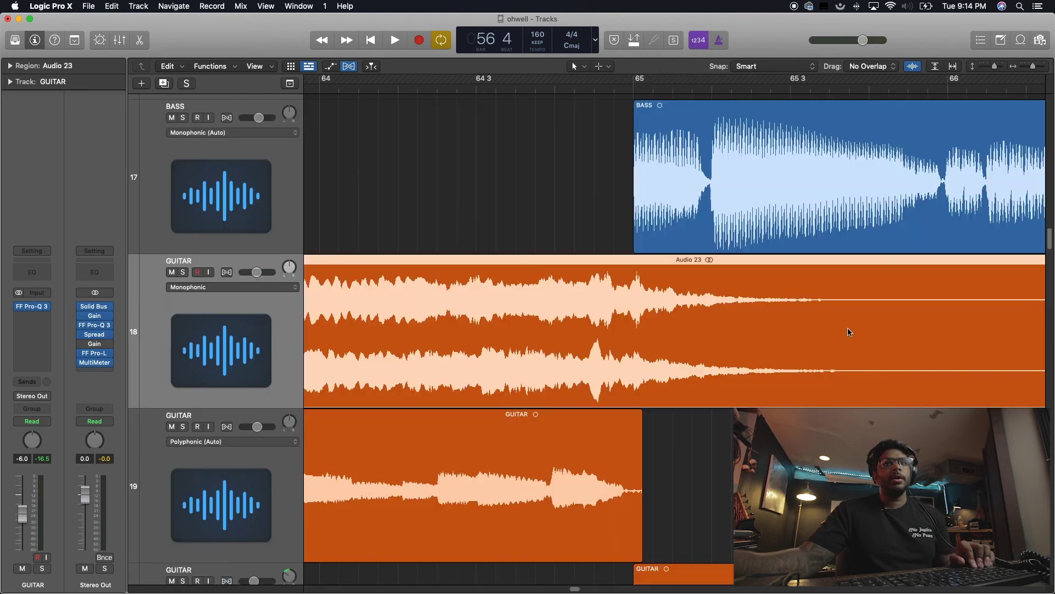
left_click(578, 258, "ctrl+alt")
left_click_drag(568, 359, 475, 206)
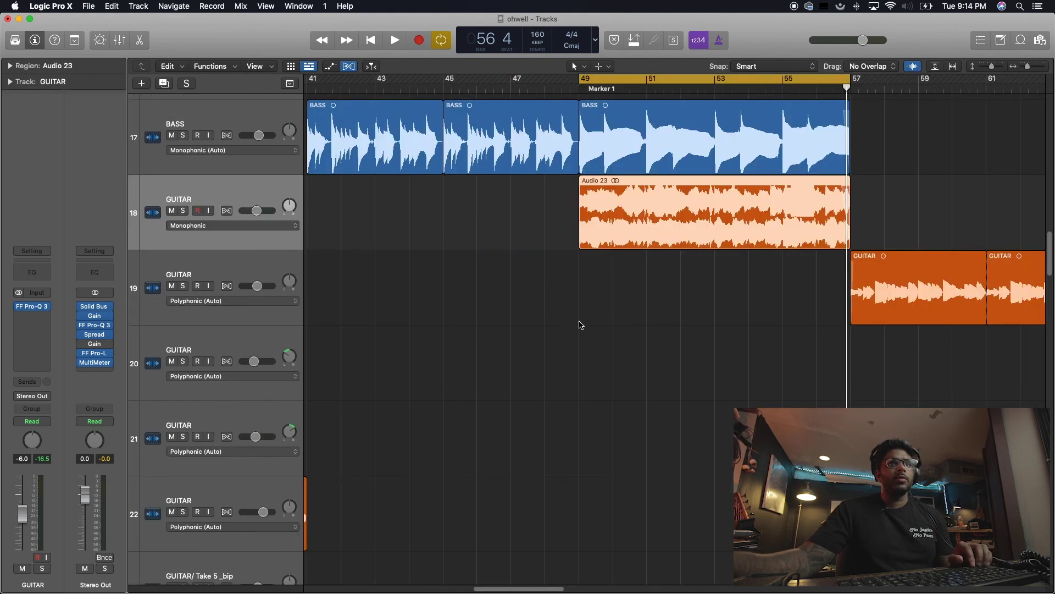
left_click(740, 336, "ctrl+alt")
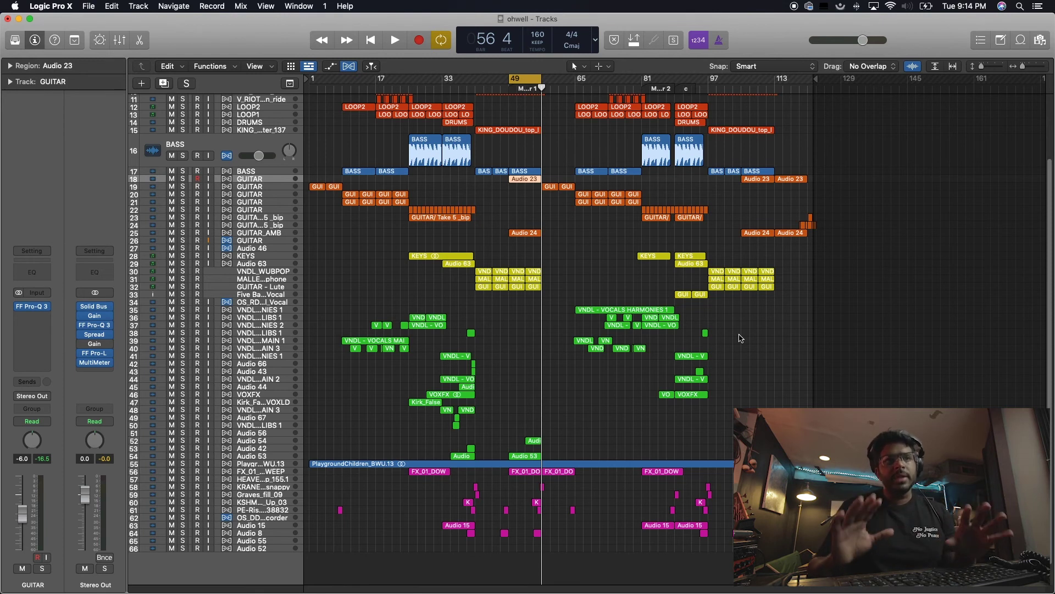
Turn off the cycle range and play the full arrangement from bar 49 past the end of the Marker 1 section.
left_click_drag(584, 275, 465, 138)
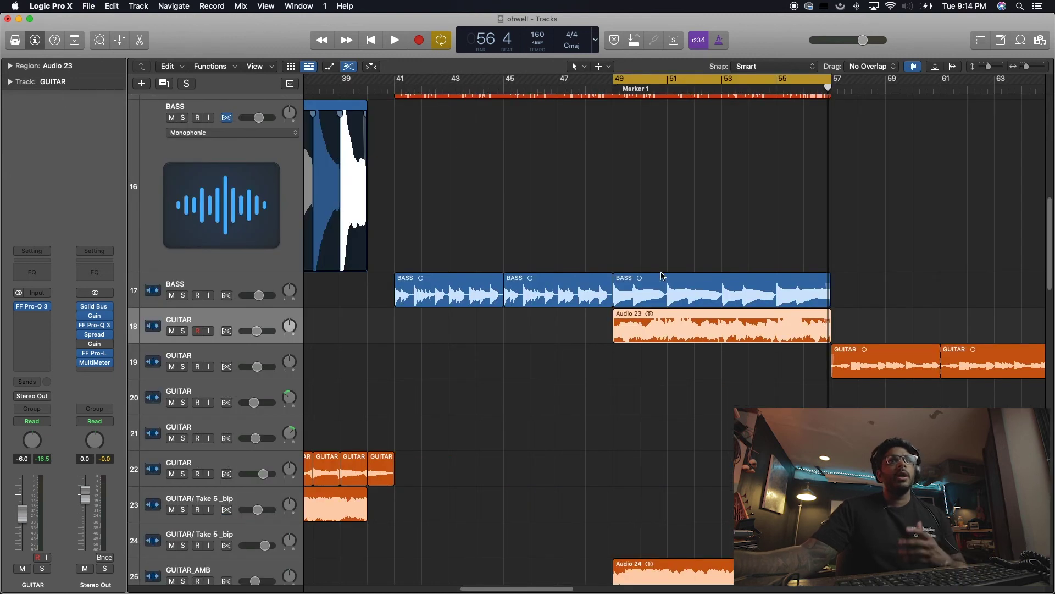
key("c")
left_click(844, 345, "ctrl+alt")
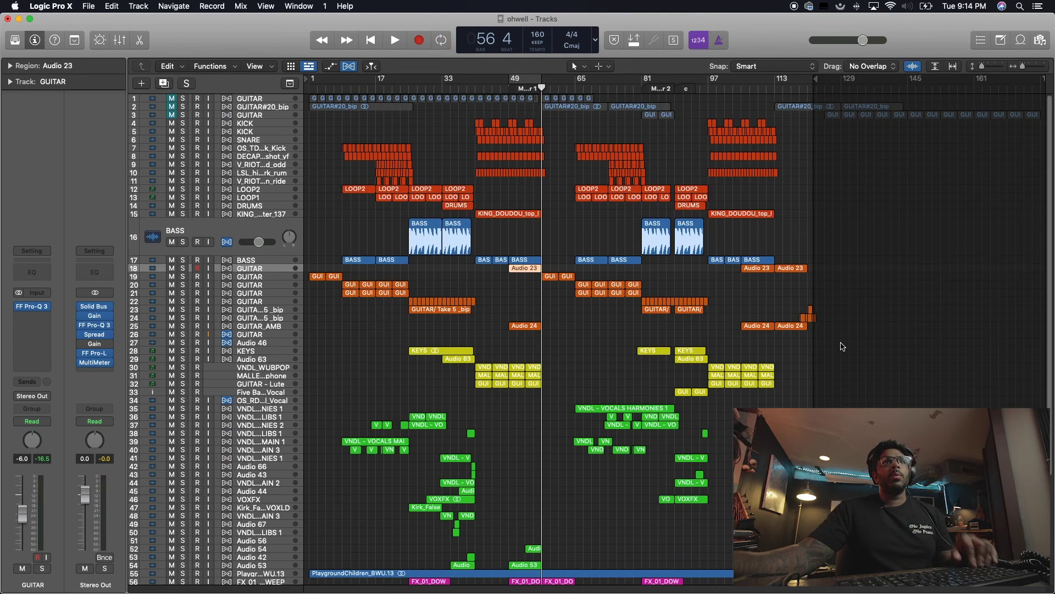
left_click(507, 83)
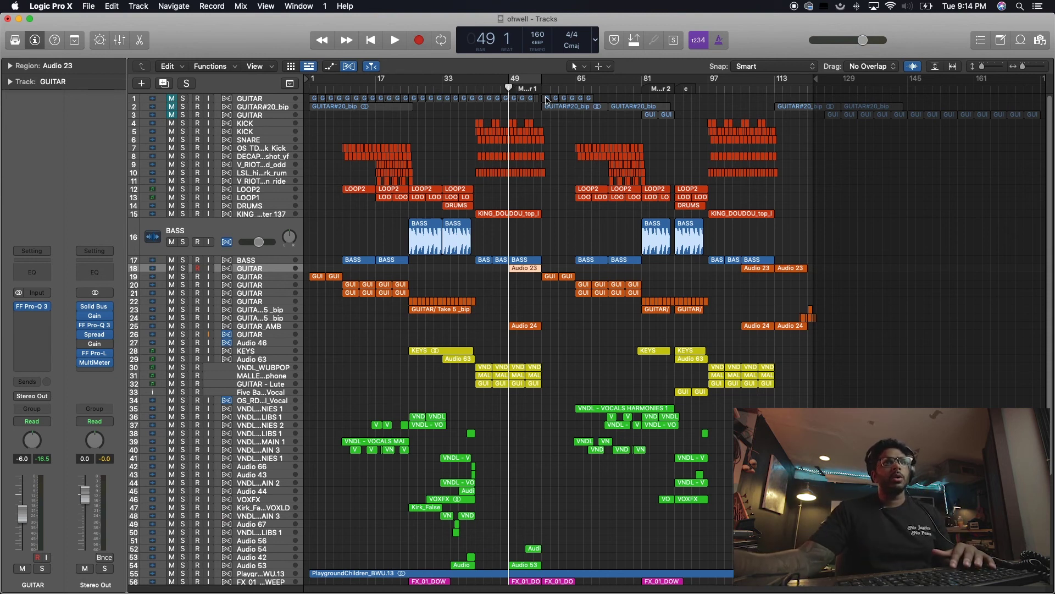
key("space")
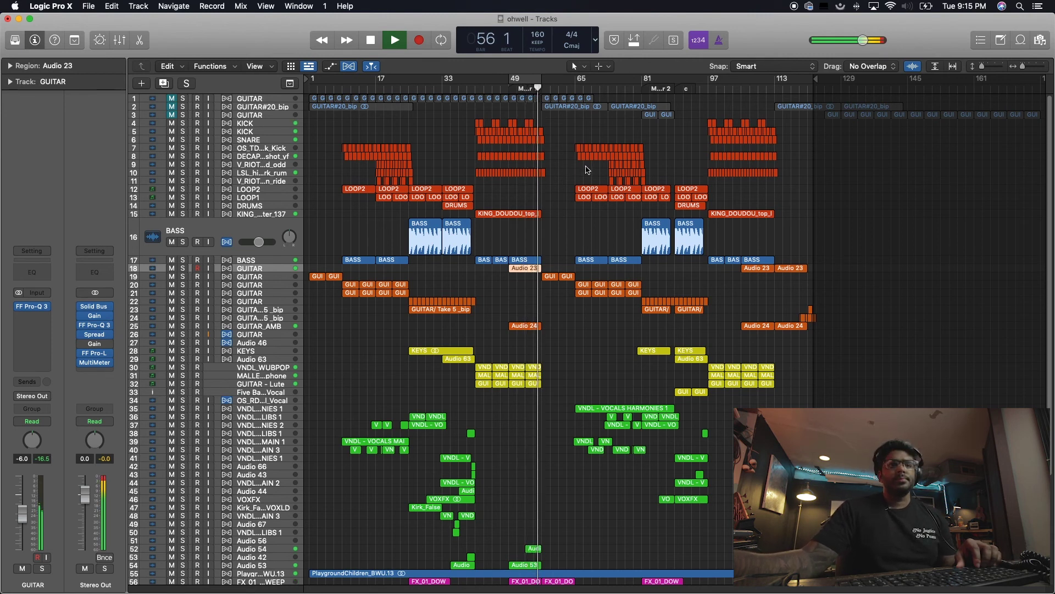
scroll(585, 169, "down", 5)
scroll(584, 169, "up", 5)
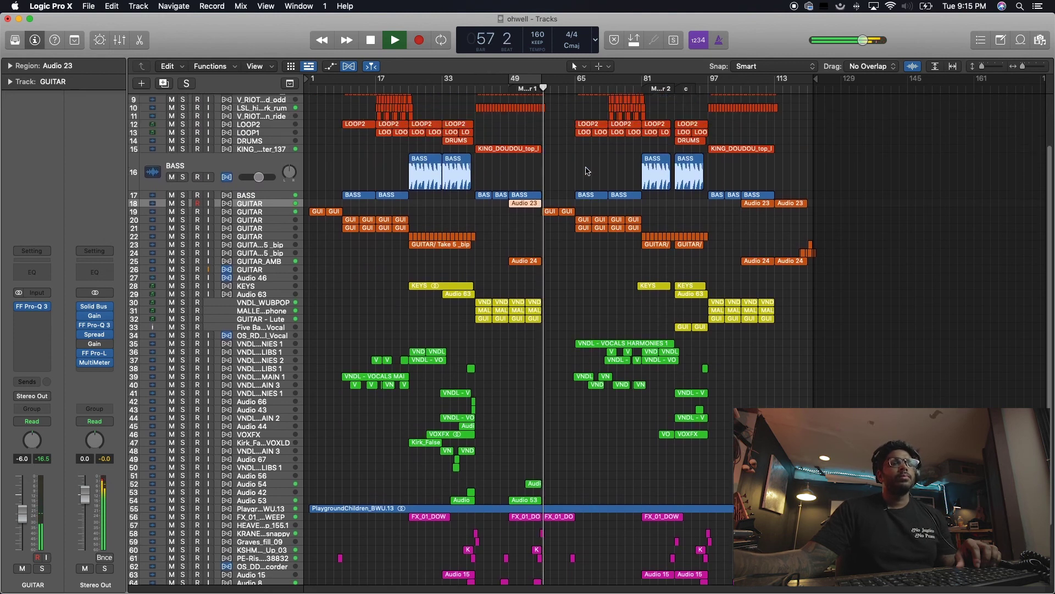
scroll(587, 171, "down", 5)
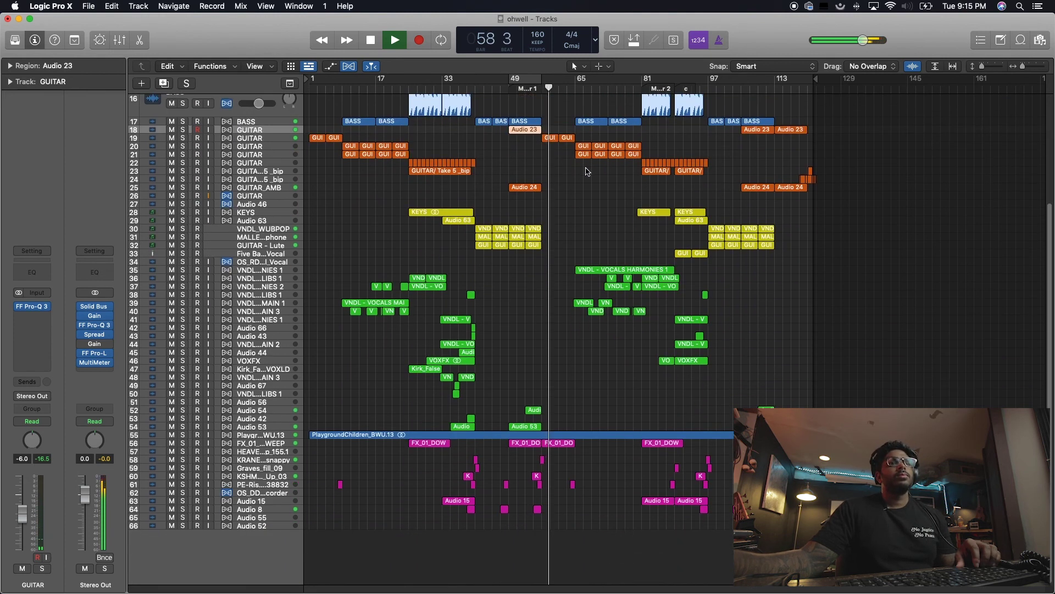
key("space")
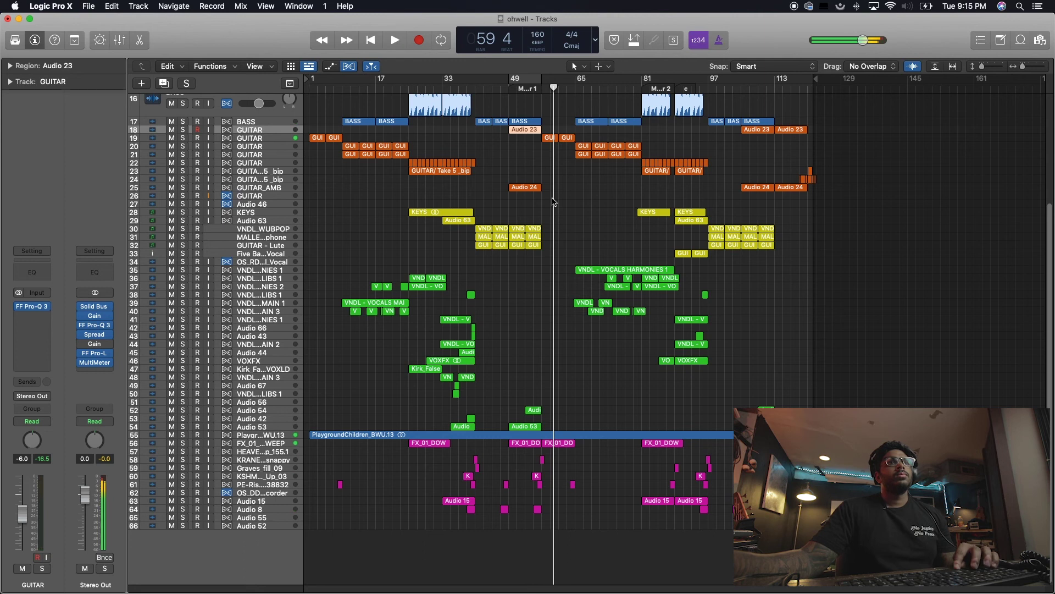
Inspect the sweep, riser and drum-fill regions on the effects tracks, and play the transition from bar 56 into bar 57.
left_click_drag(557, 188, 508, 110)
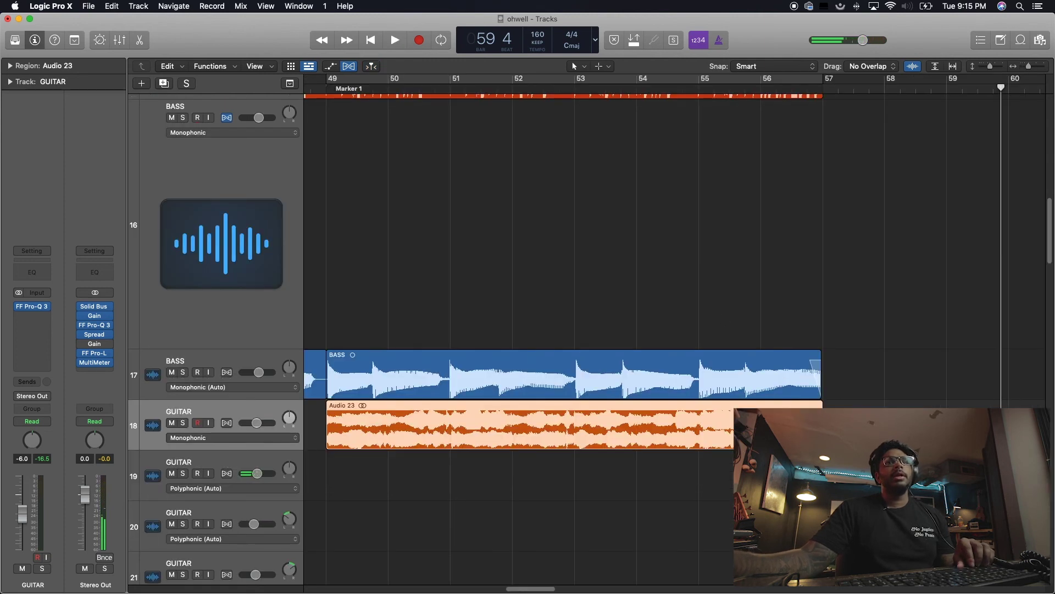
key("z")
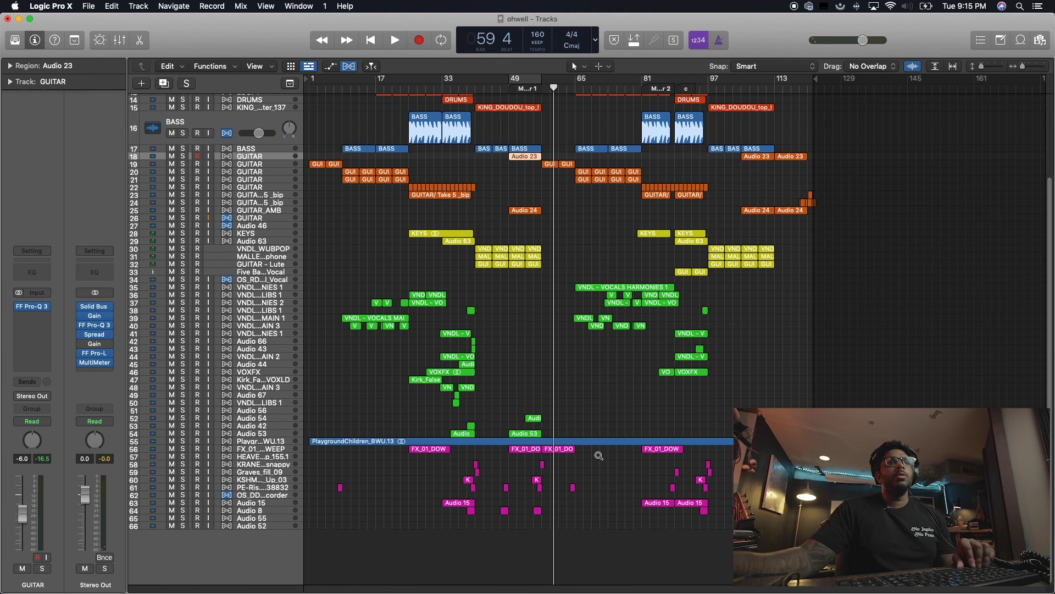
left_click_drag(566, 496, 521, 392)
left_click(565, 91)
key("space")
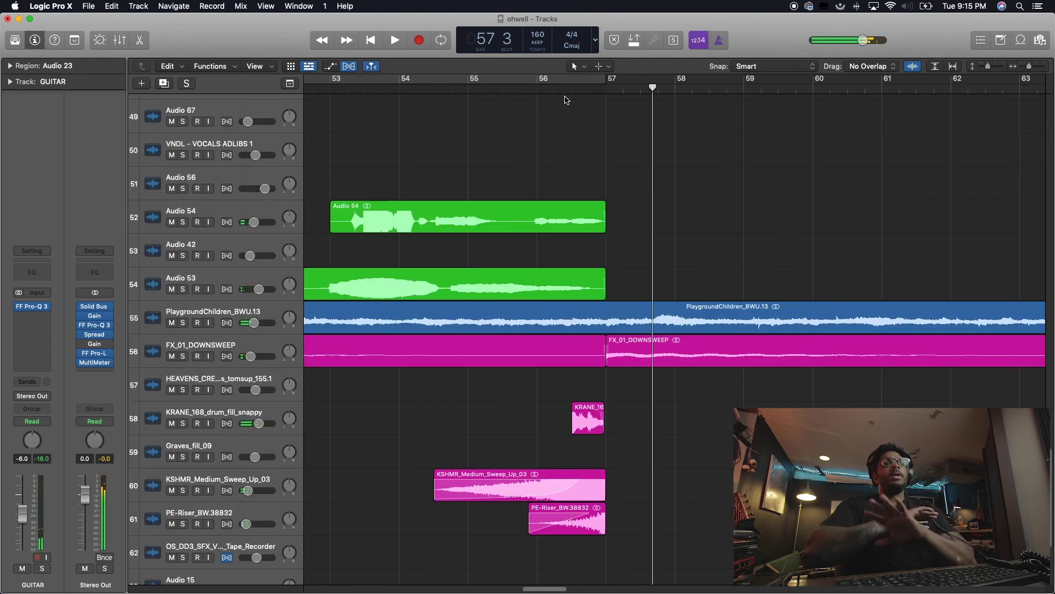
Examine which layers stop and which continue at bar 57, comparing the effects, guitar and drum tracks.
left_click(648, 262, "ctrl+alt")
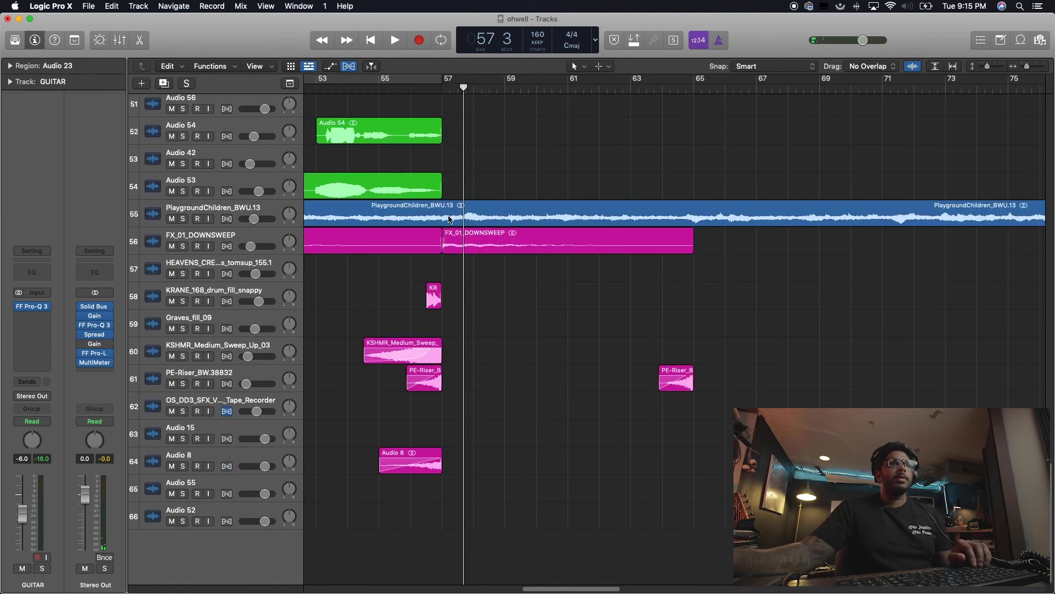
scroll(454, 217, "up", 15)
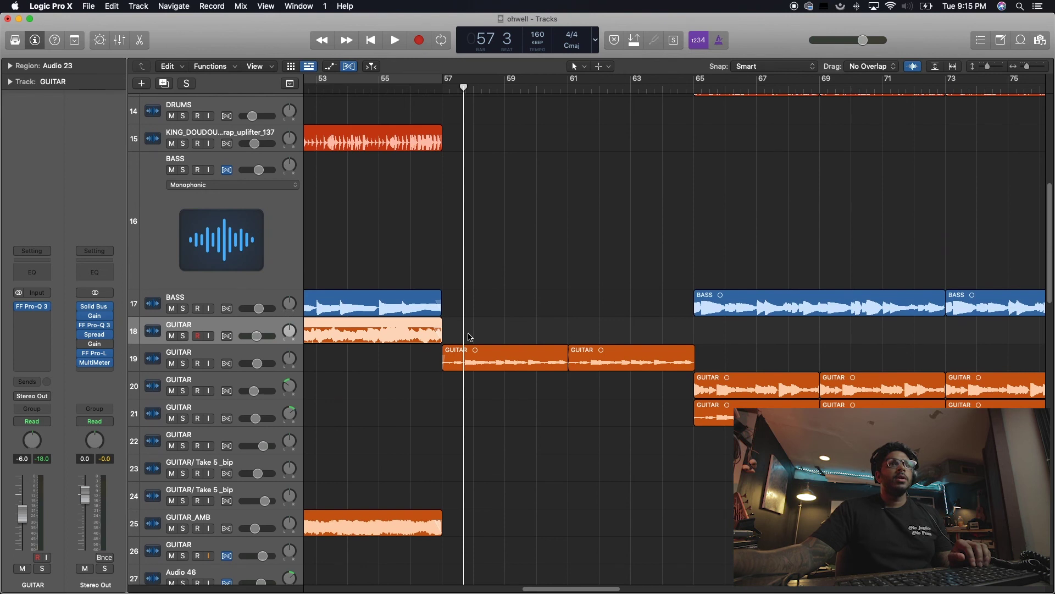
scroll(529, 374, "up", 5)
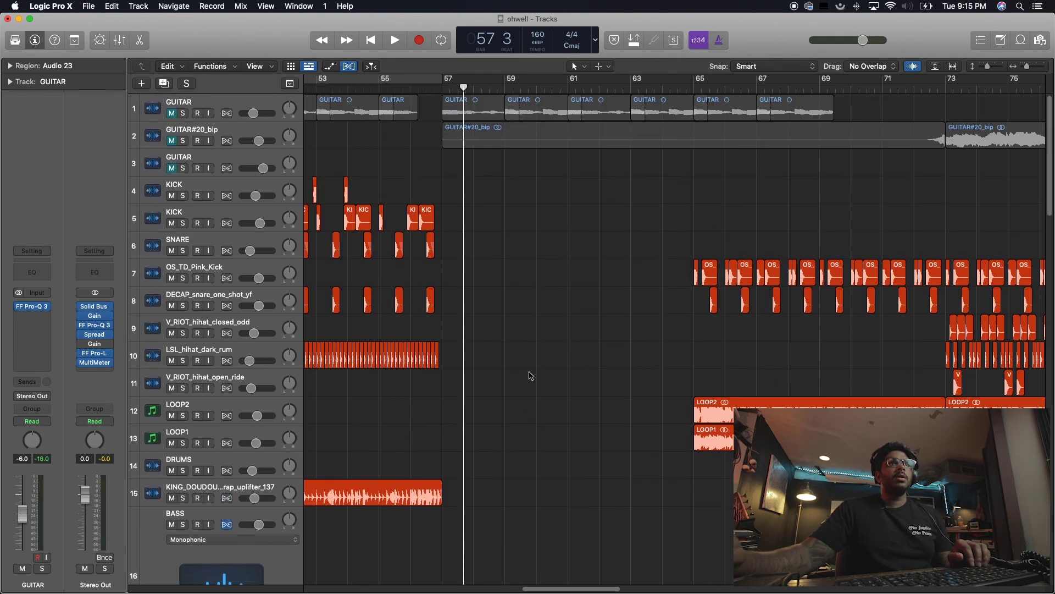
left_click(530, 373, "ctrl+alt")
scroll(550, 506, "down", 3)
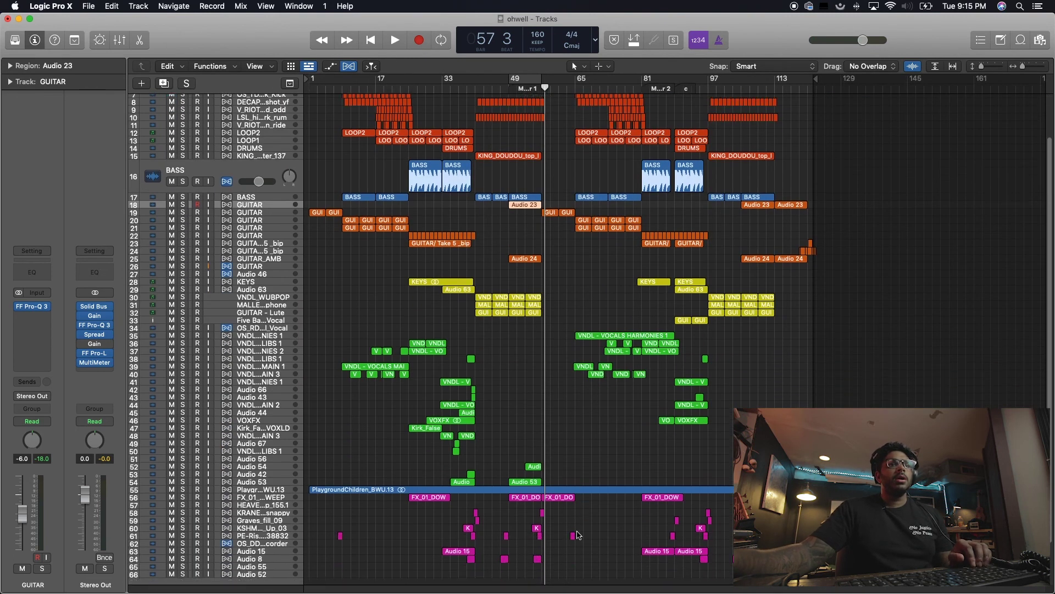
left_click(571, 533, "ctrl+alt")
left_click(674, 464, "ctrl+alt")
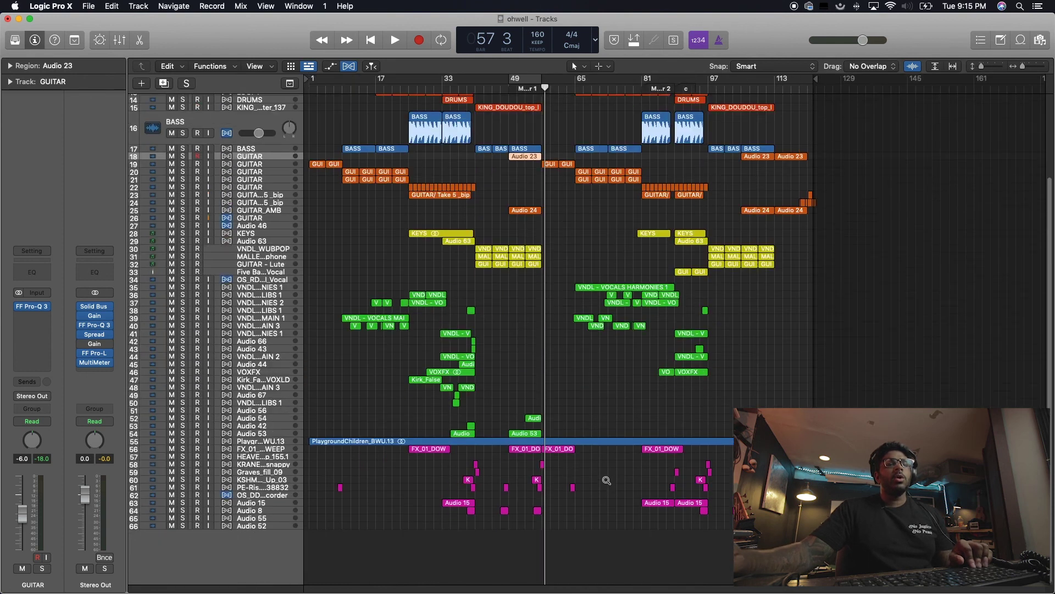